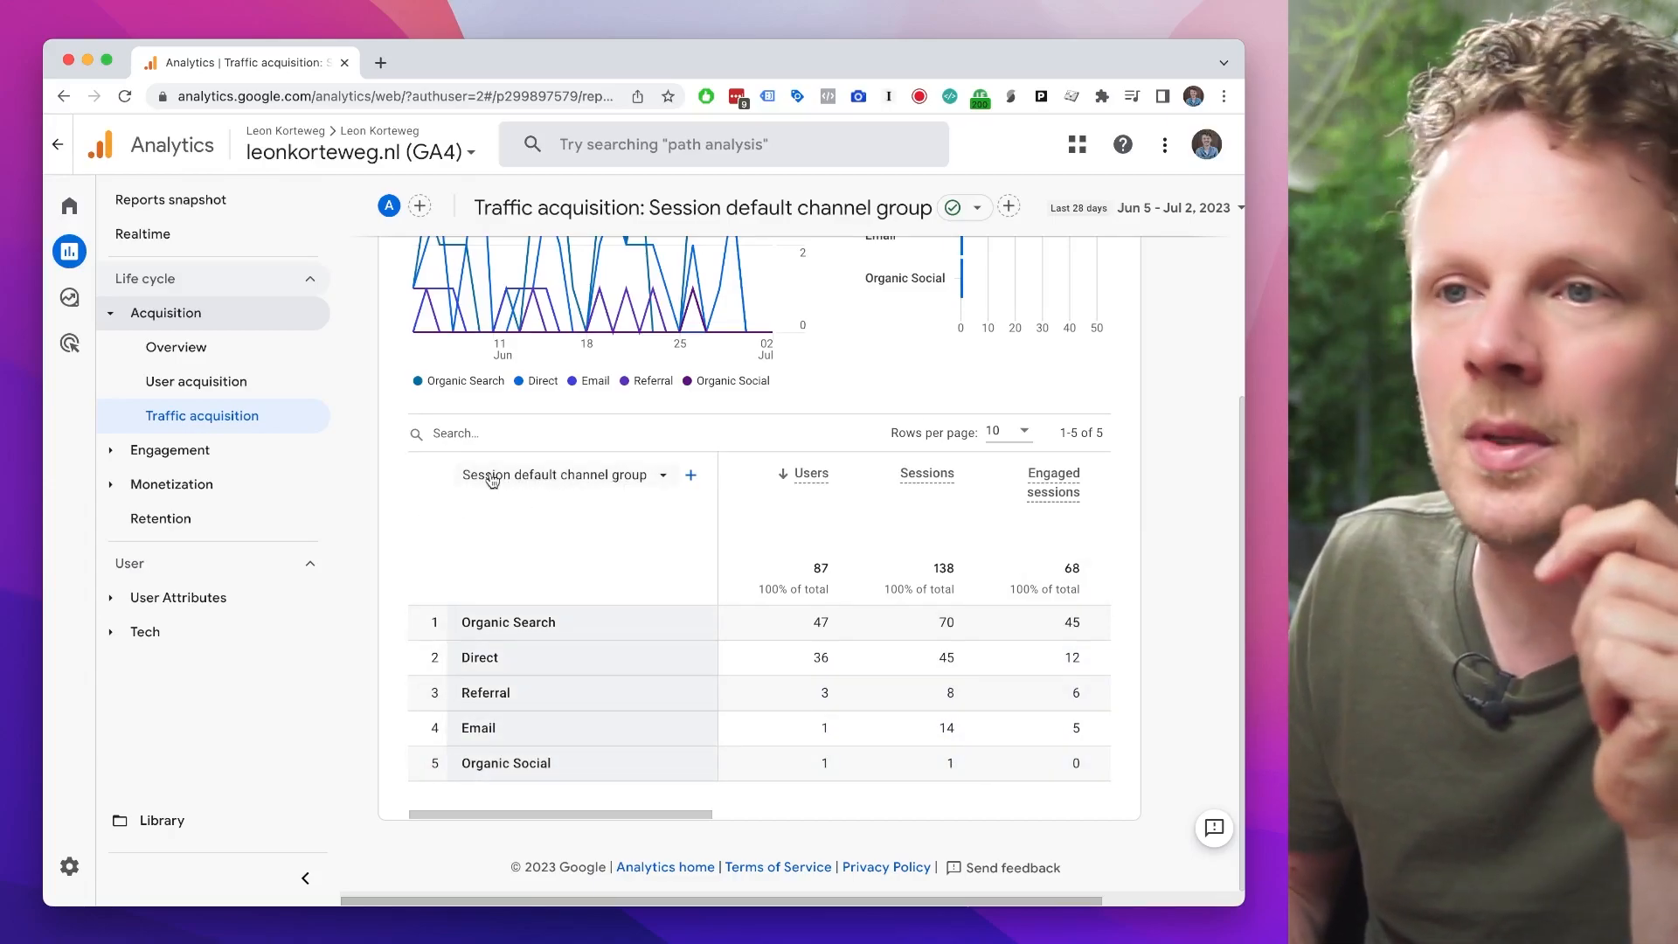
Step: Switch the traffic acquisition table's primary dimension to Session source / medium and show 100 rows per page
{"action": "left_click", "coordinate": [637, 474]}
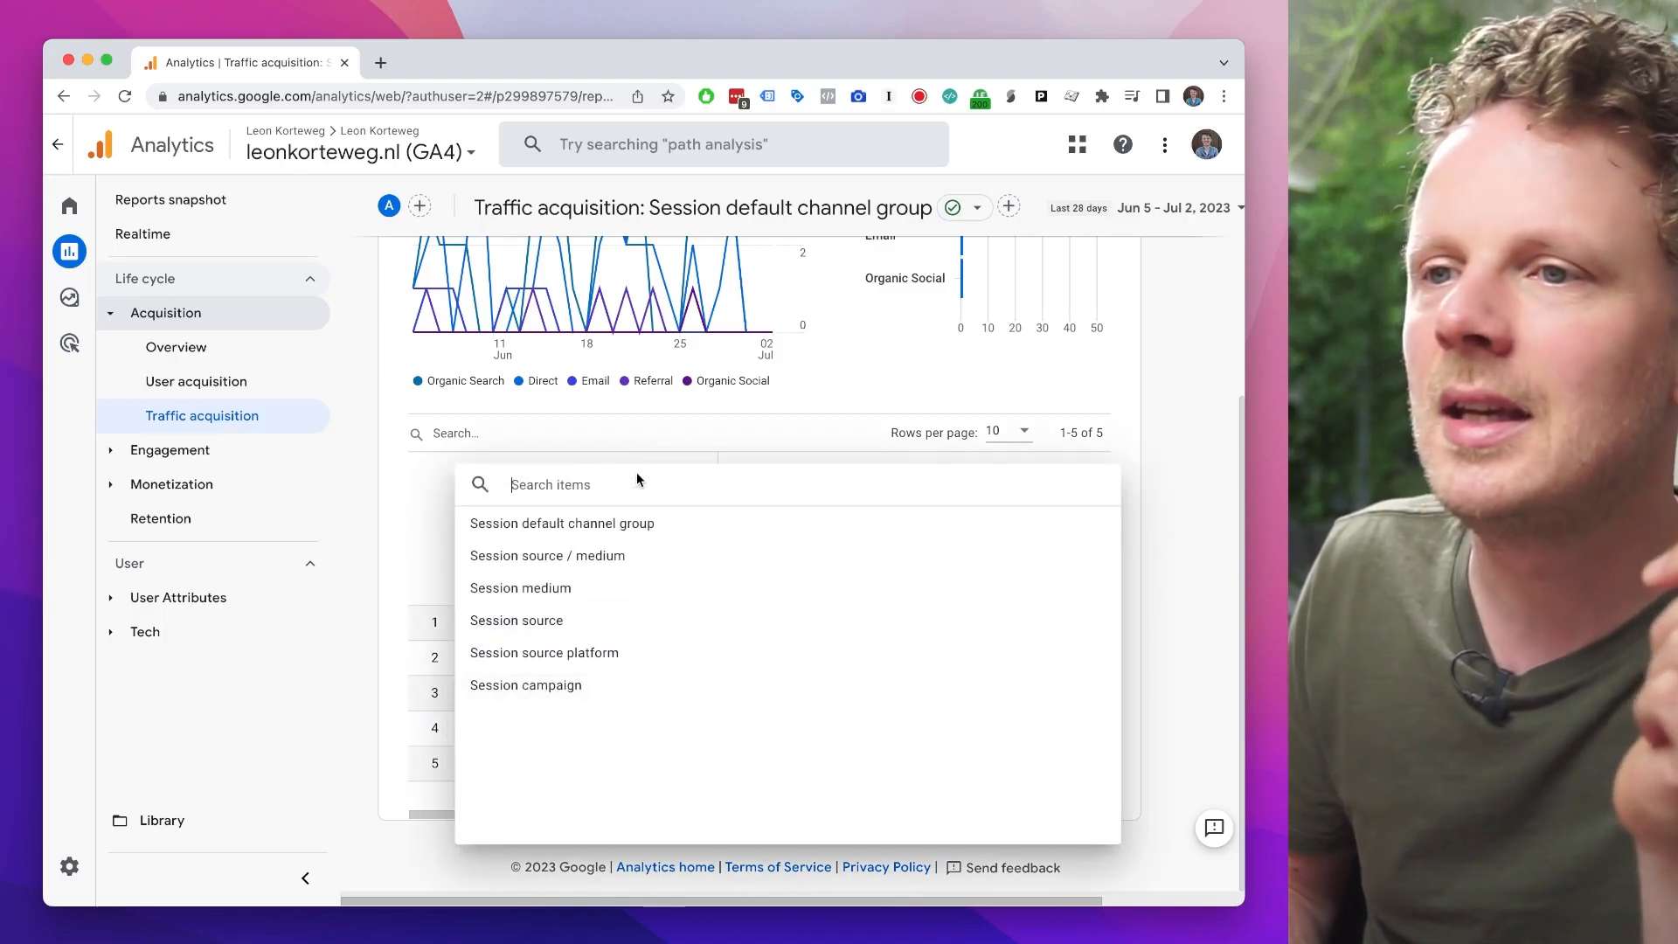
{"action": "left_click", "coordinate": [565, 564]}
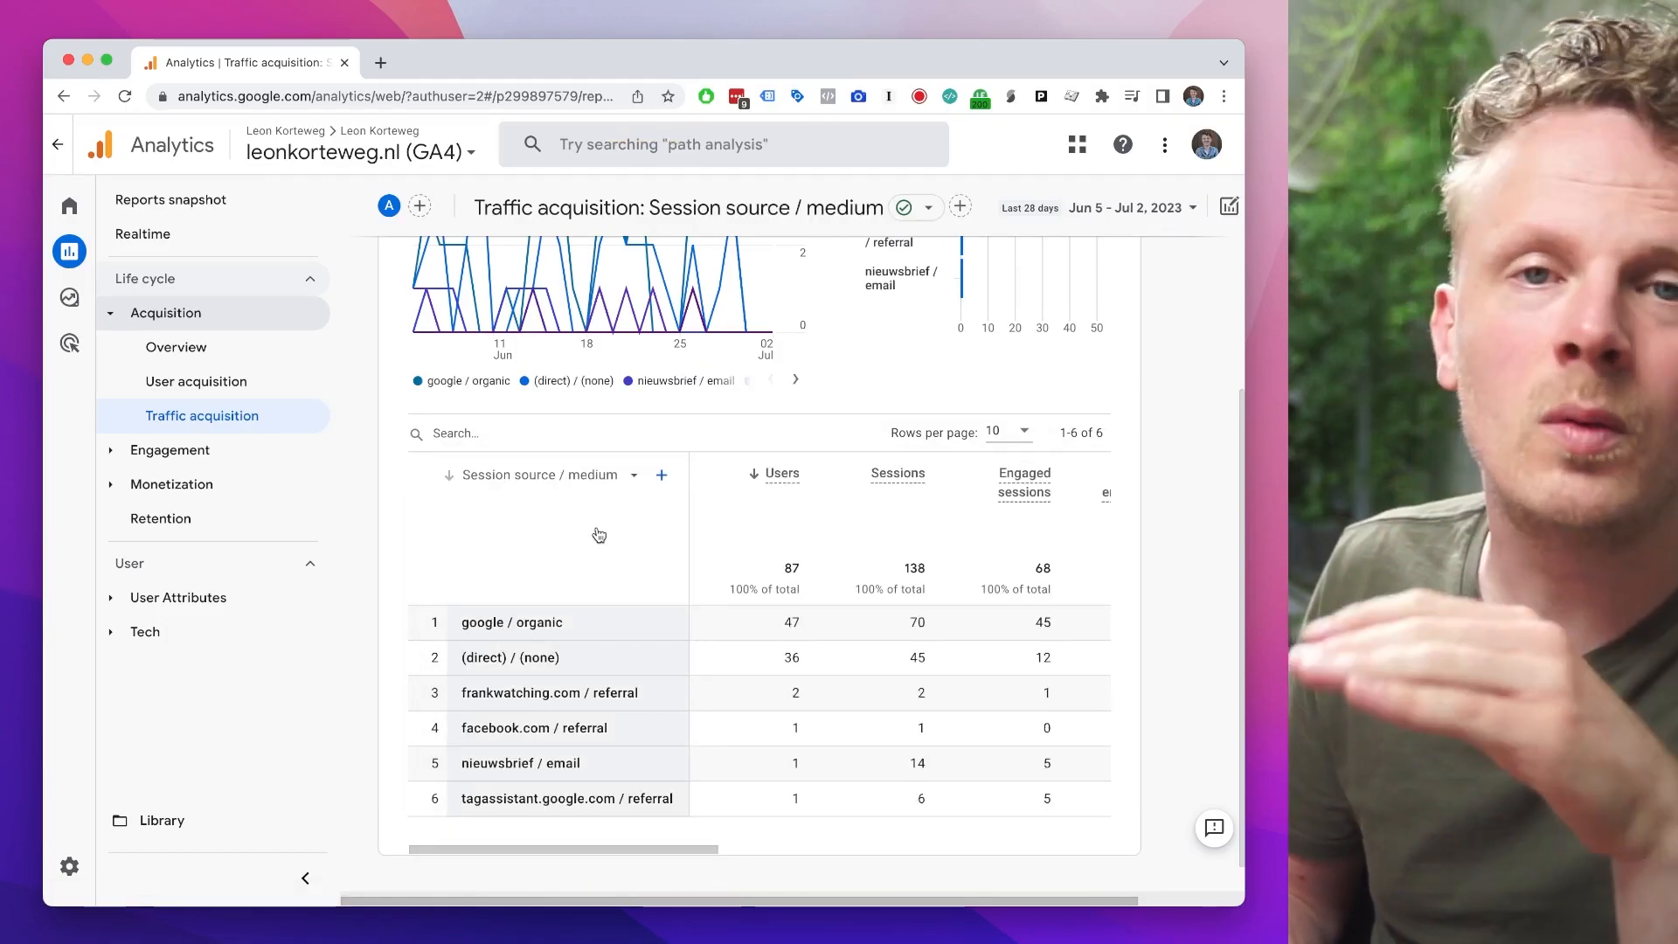
{"action": "left_click", "coordinate": [1008, 432]}
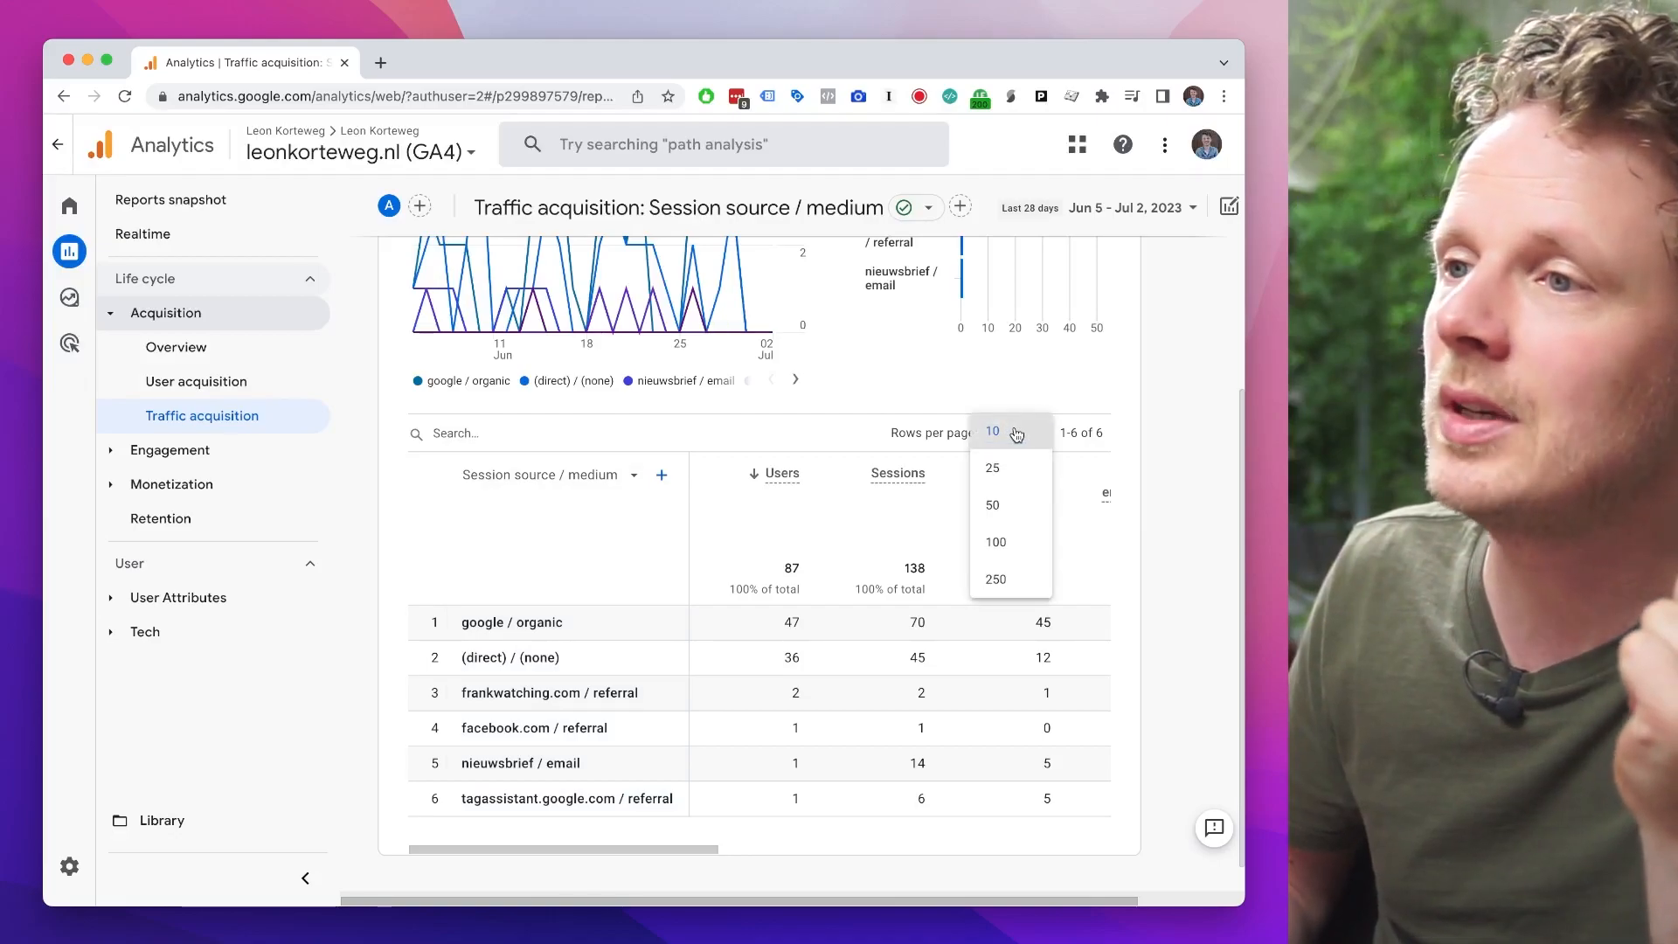
{"action": "left_click", "coordinate": [1005, 544]}
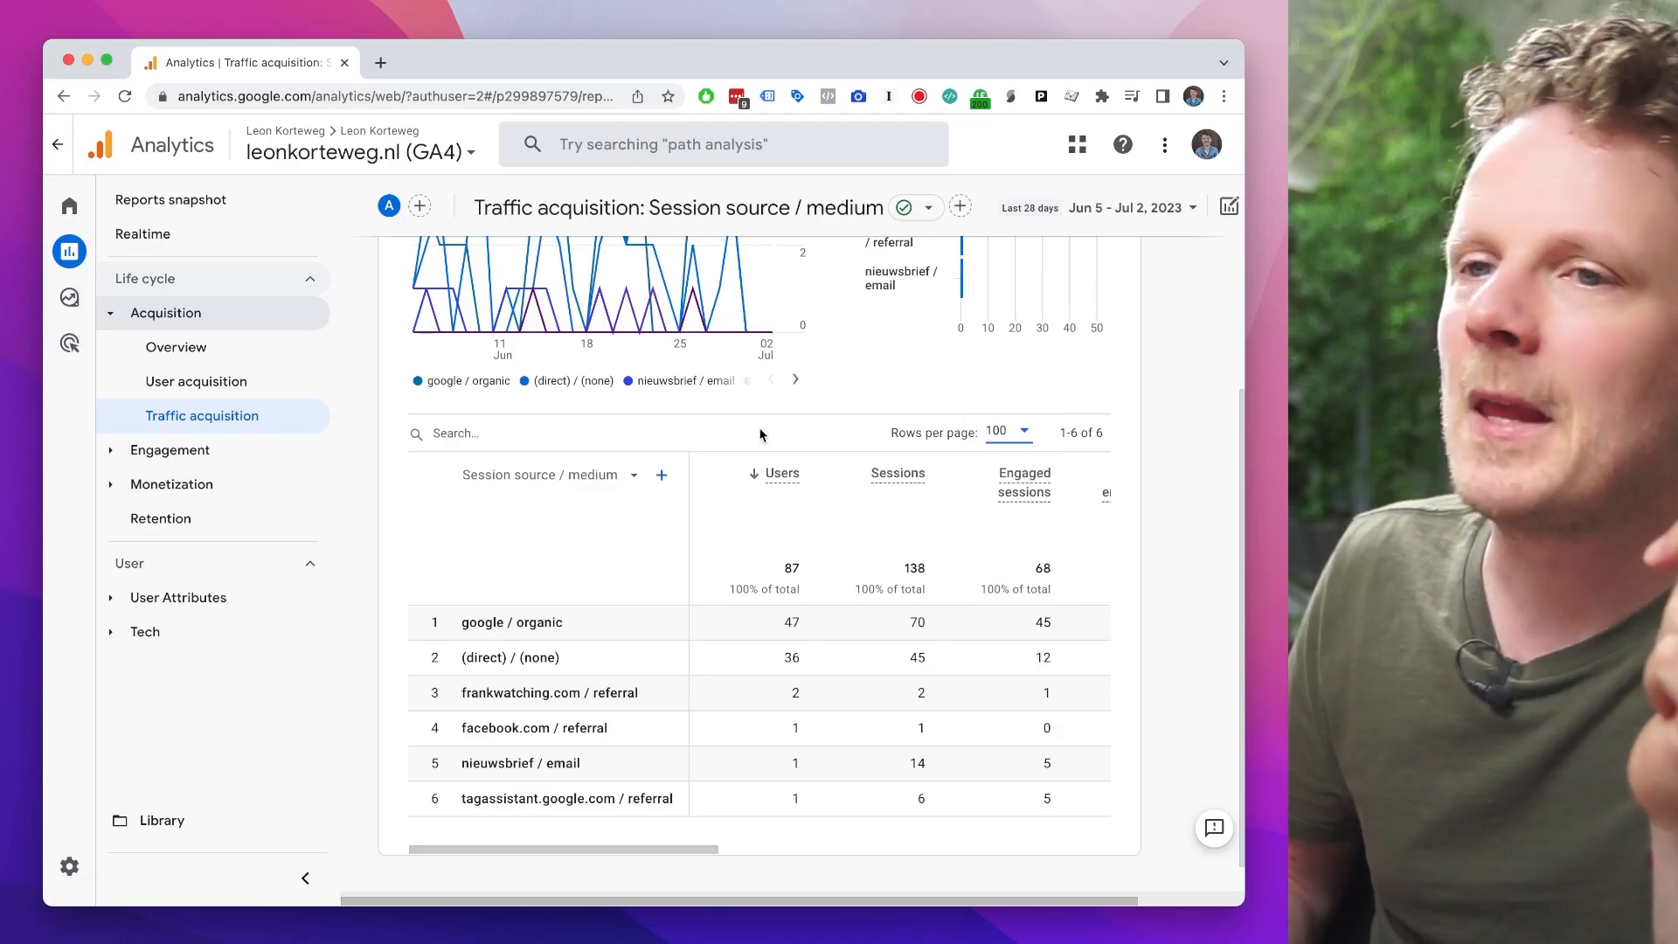
Step: Search the table for "referral" and review the engagement, event count and conversion columns for the matching sources
{"action": "left_click", "coordinate": [472, 436]}
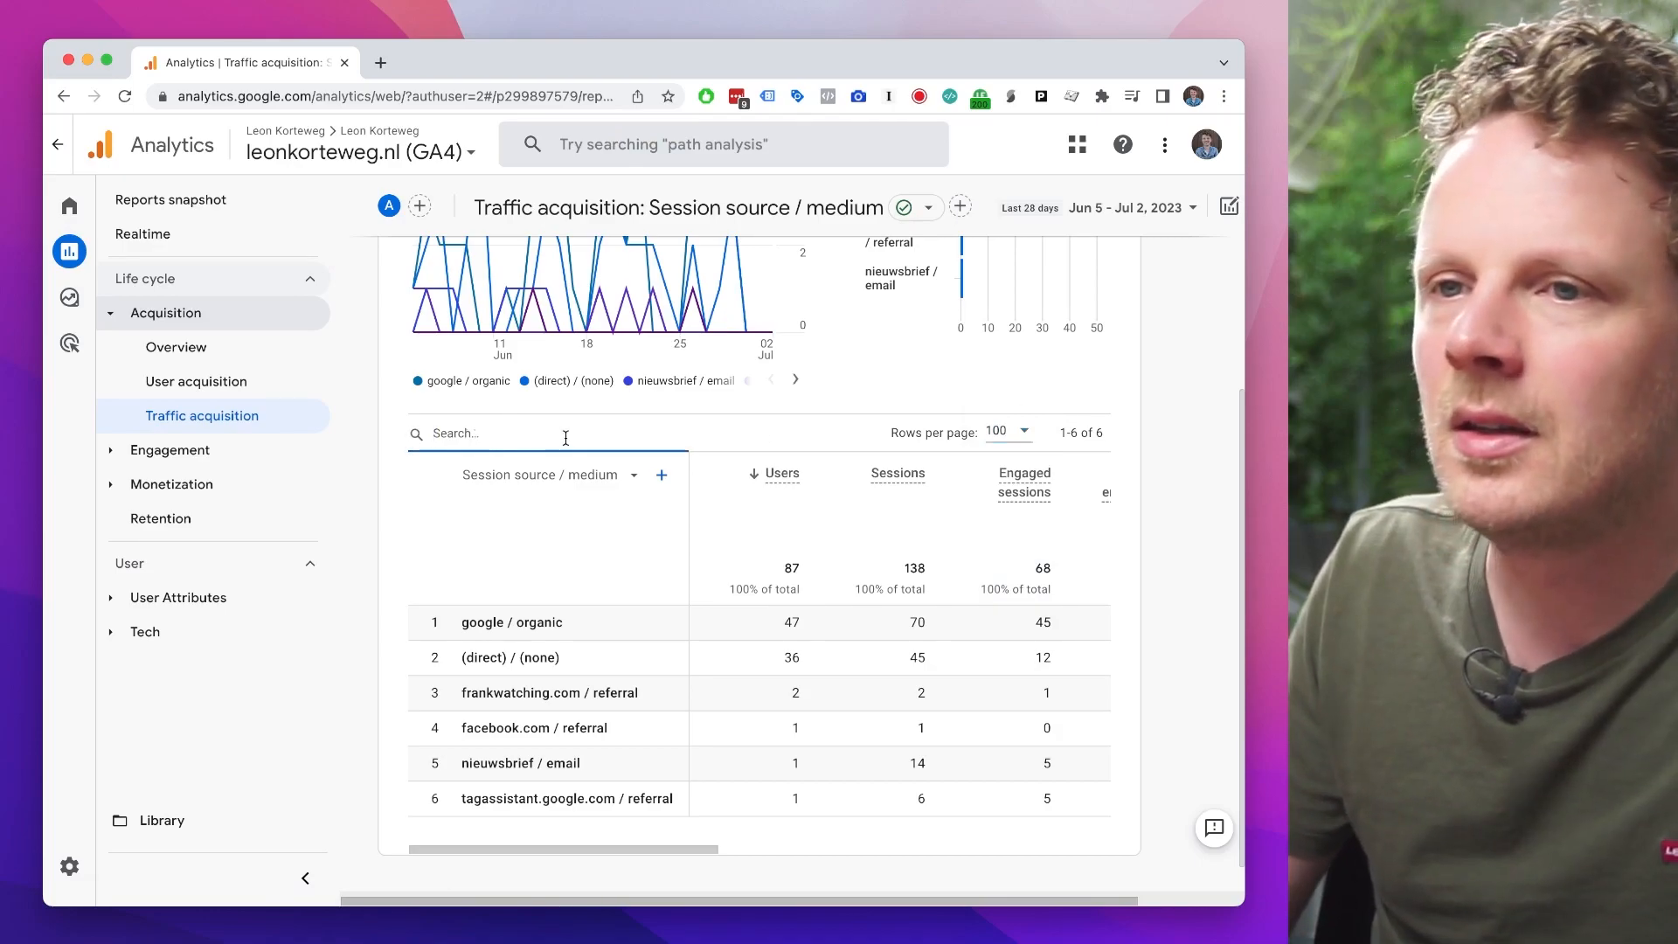
{"action": "type", "text": "referral"}
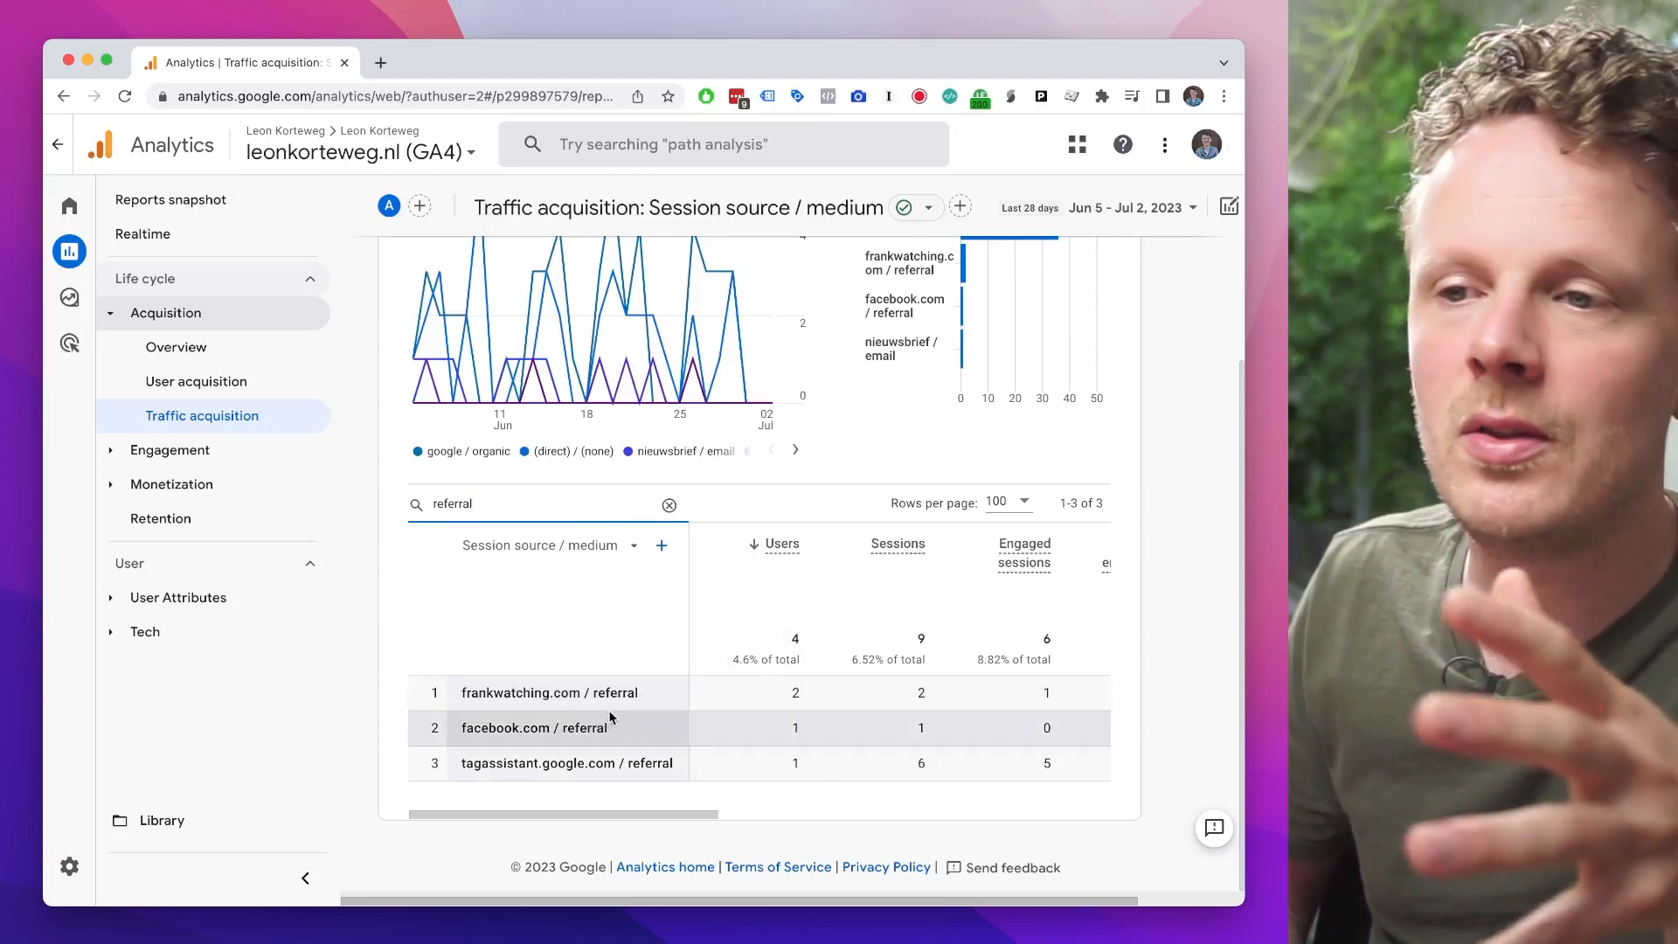
{"action": "scroll", "coordinate": [787, 730], "scroll_direction": "right", "scroll_amount": 5}
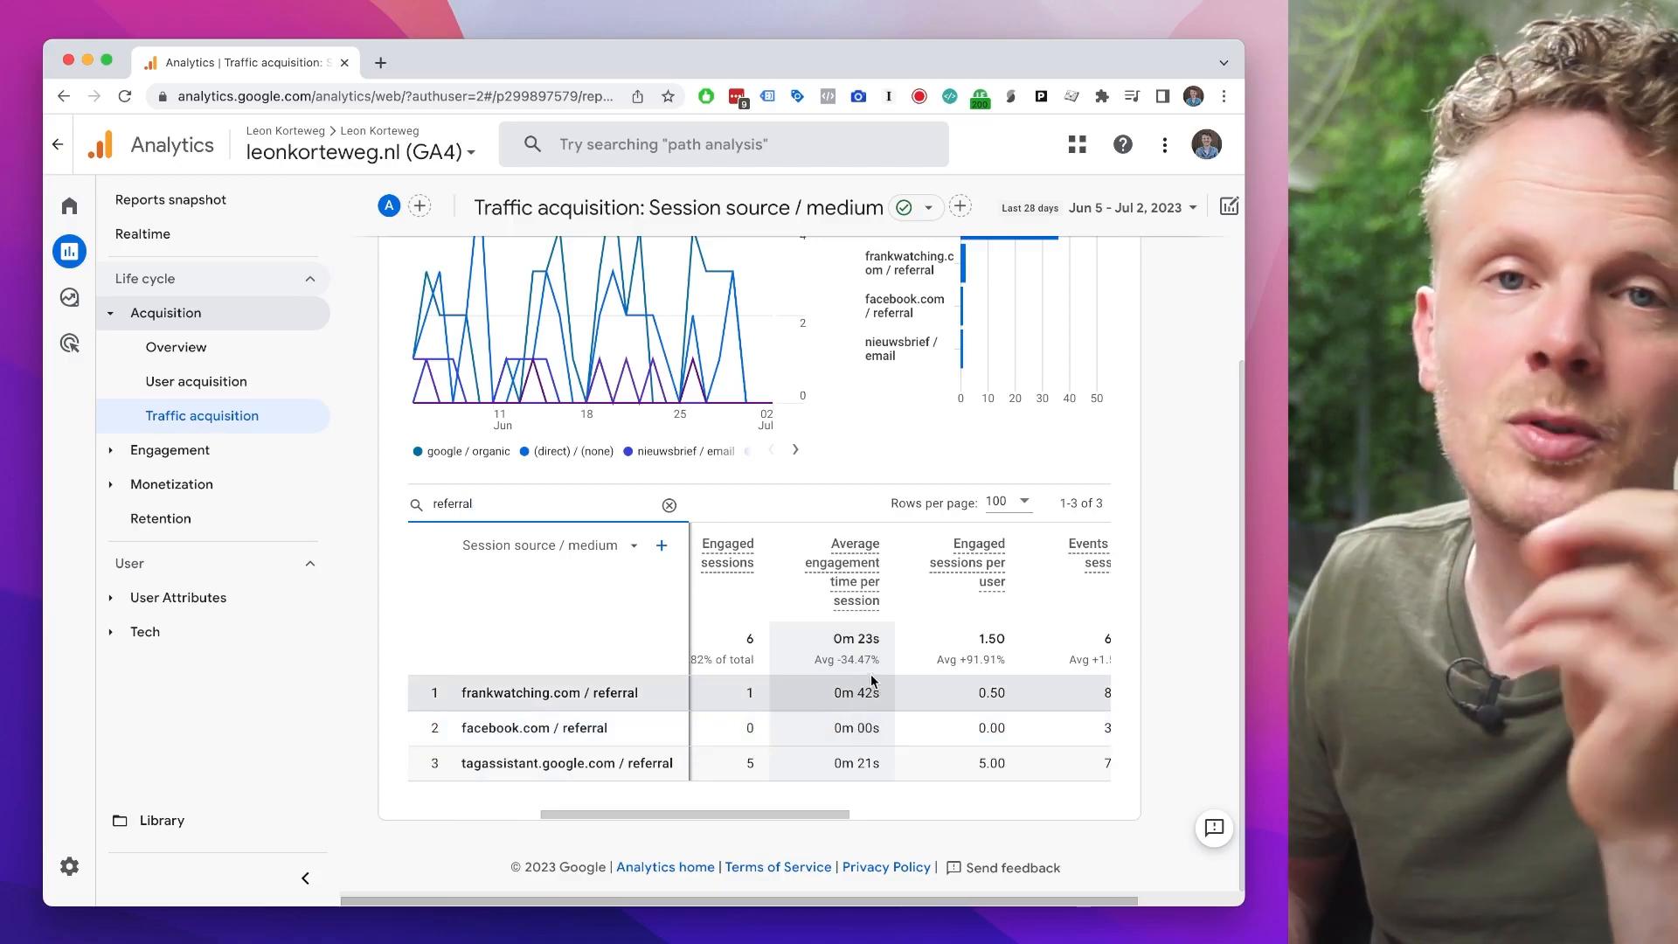
{"action": "scroll", "coordinate": [784, 690], "scroll_direction": "right", "scroll_amount": 5}
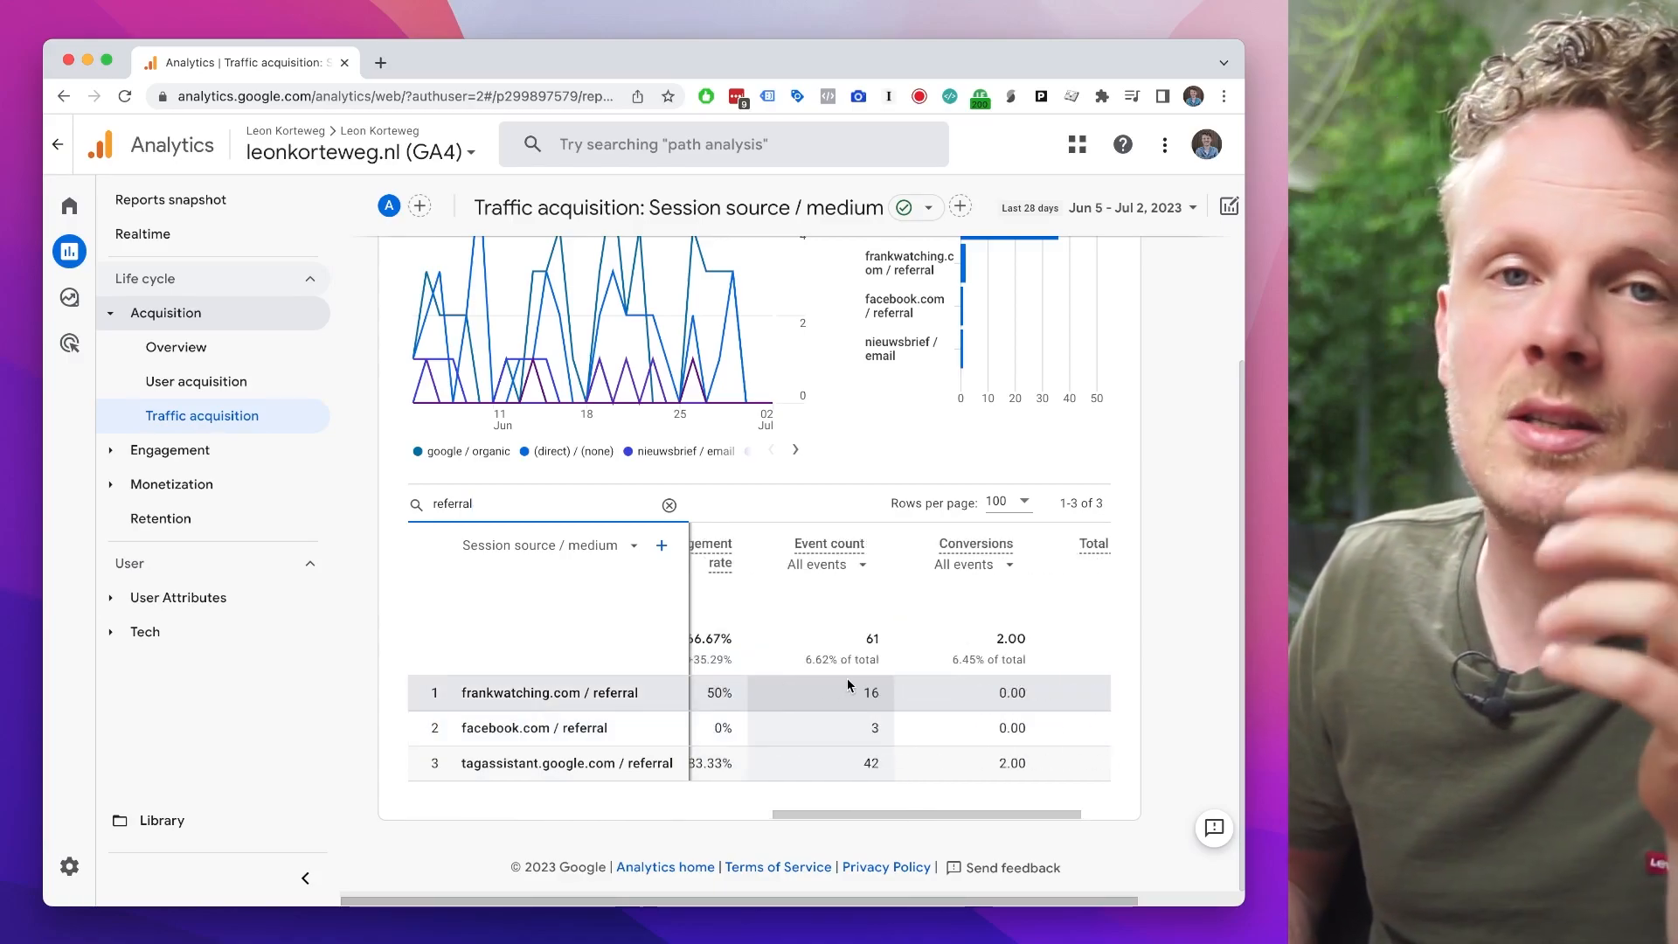
{"action": "scroll", "coordinate": [877, 690], "scroll_direction": "left", "scroll_amount": 5}
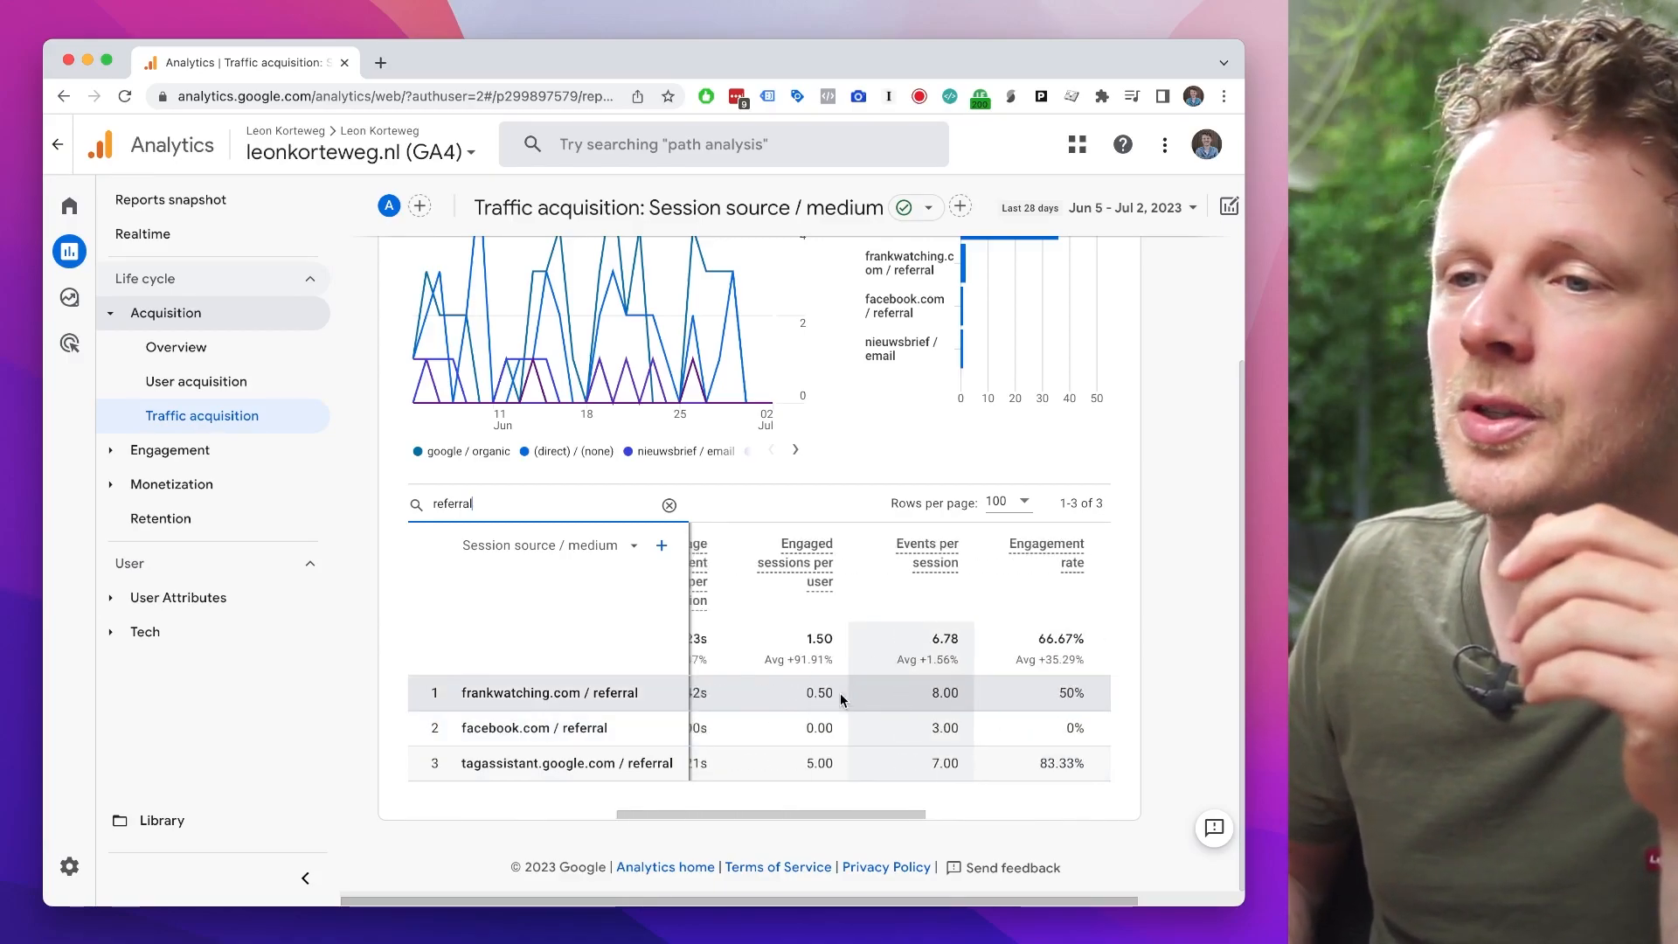
{"action": "scroll", "coordinate": [859, 700], "scroll_direction": "left", "scroll_amount": 5}
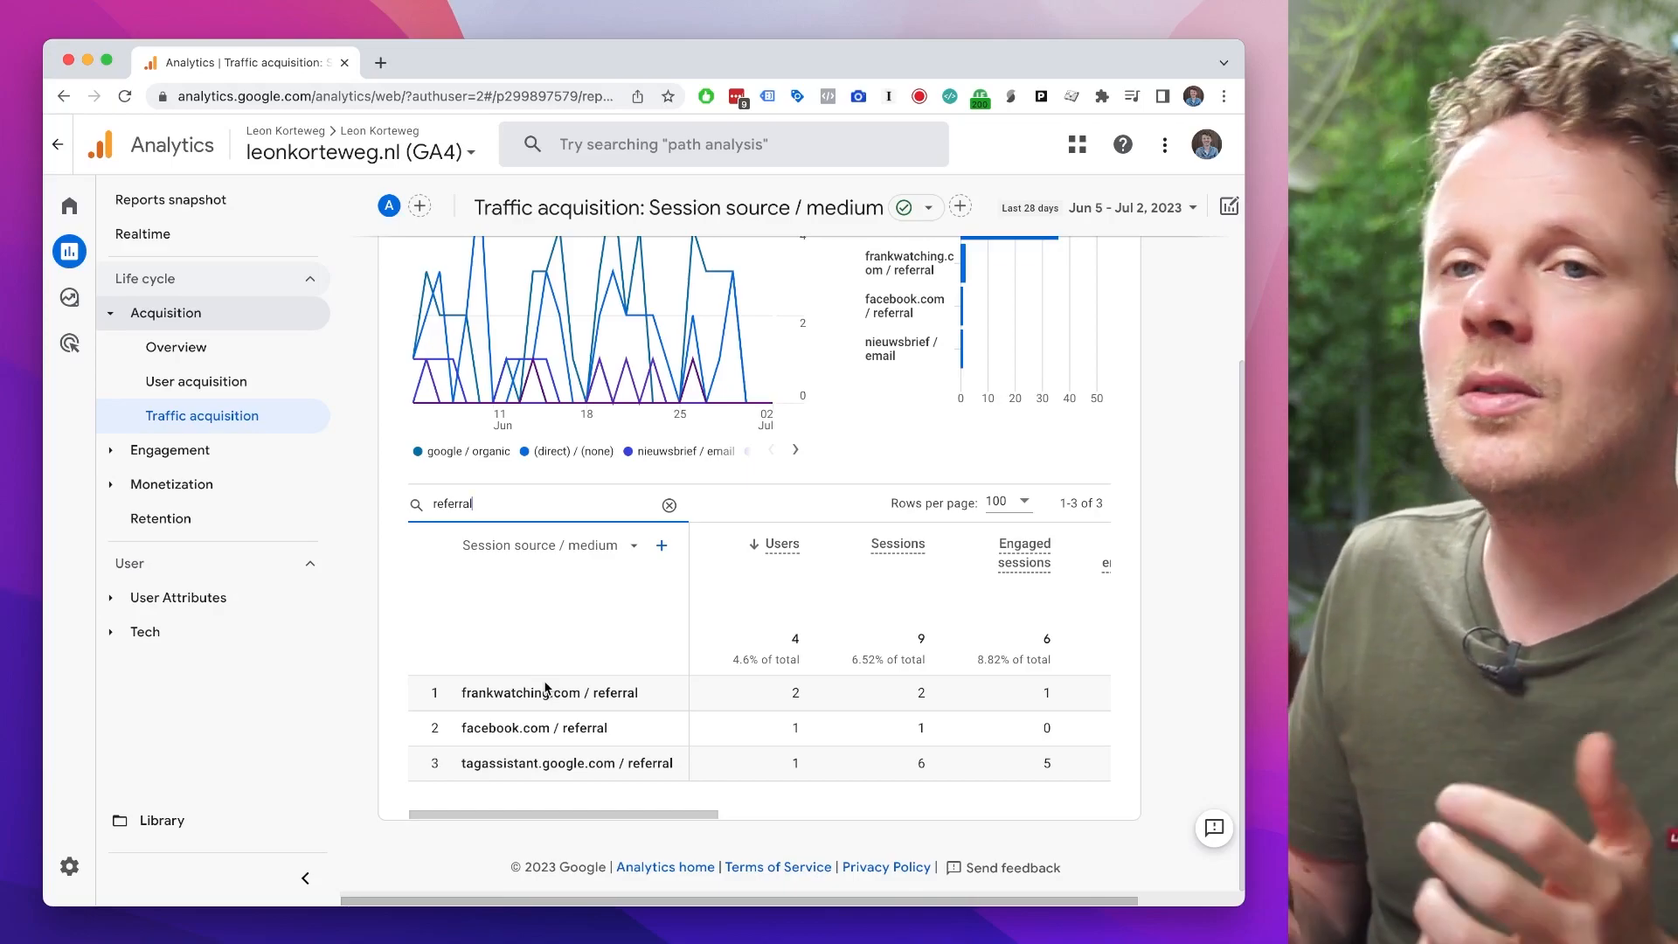
Step: Create a blank exploration and import the Active users metric into it
{"action": "left_click", "coordinate": [90, 311]}
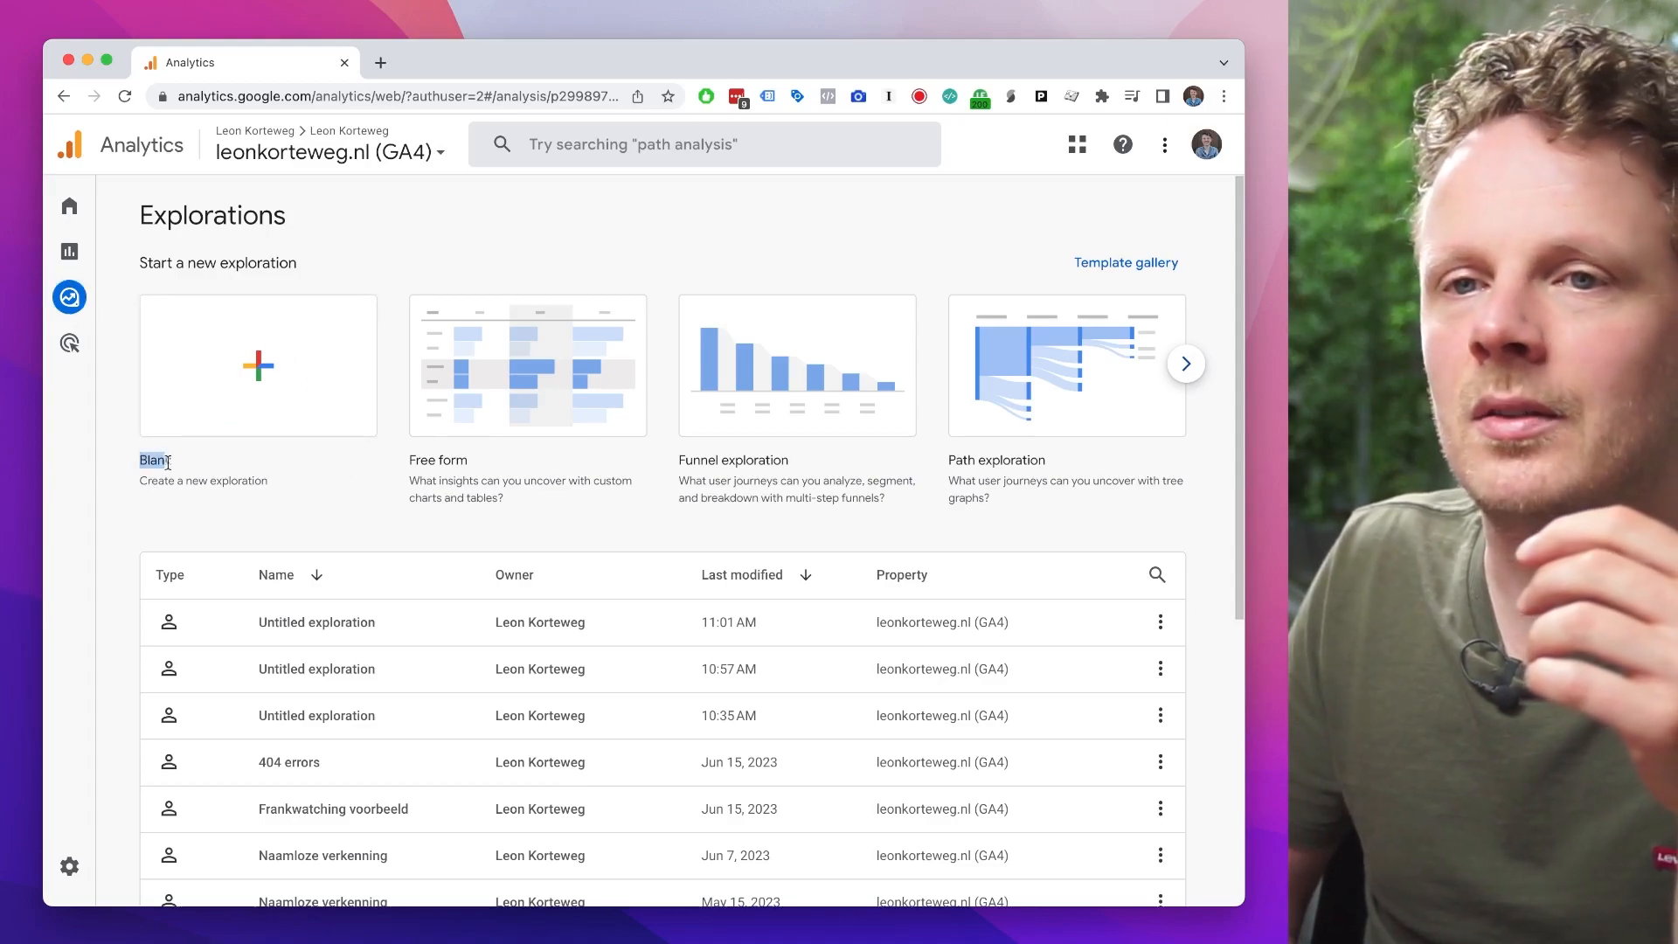
{"action": "left_click", "coordinate": [252, 386]}
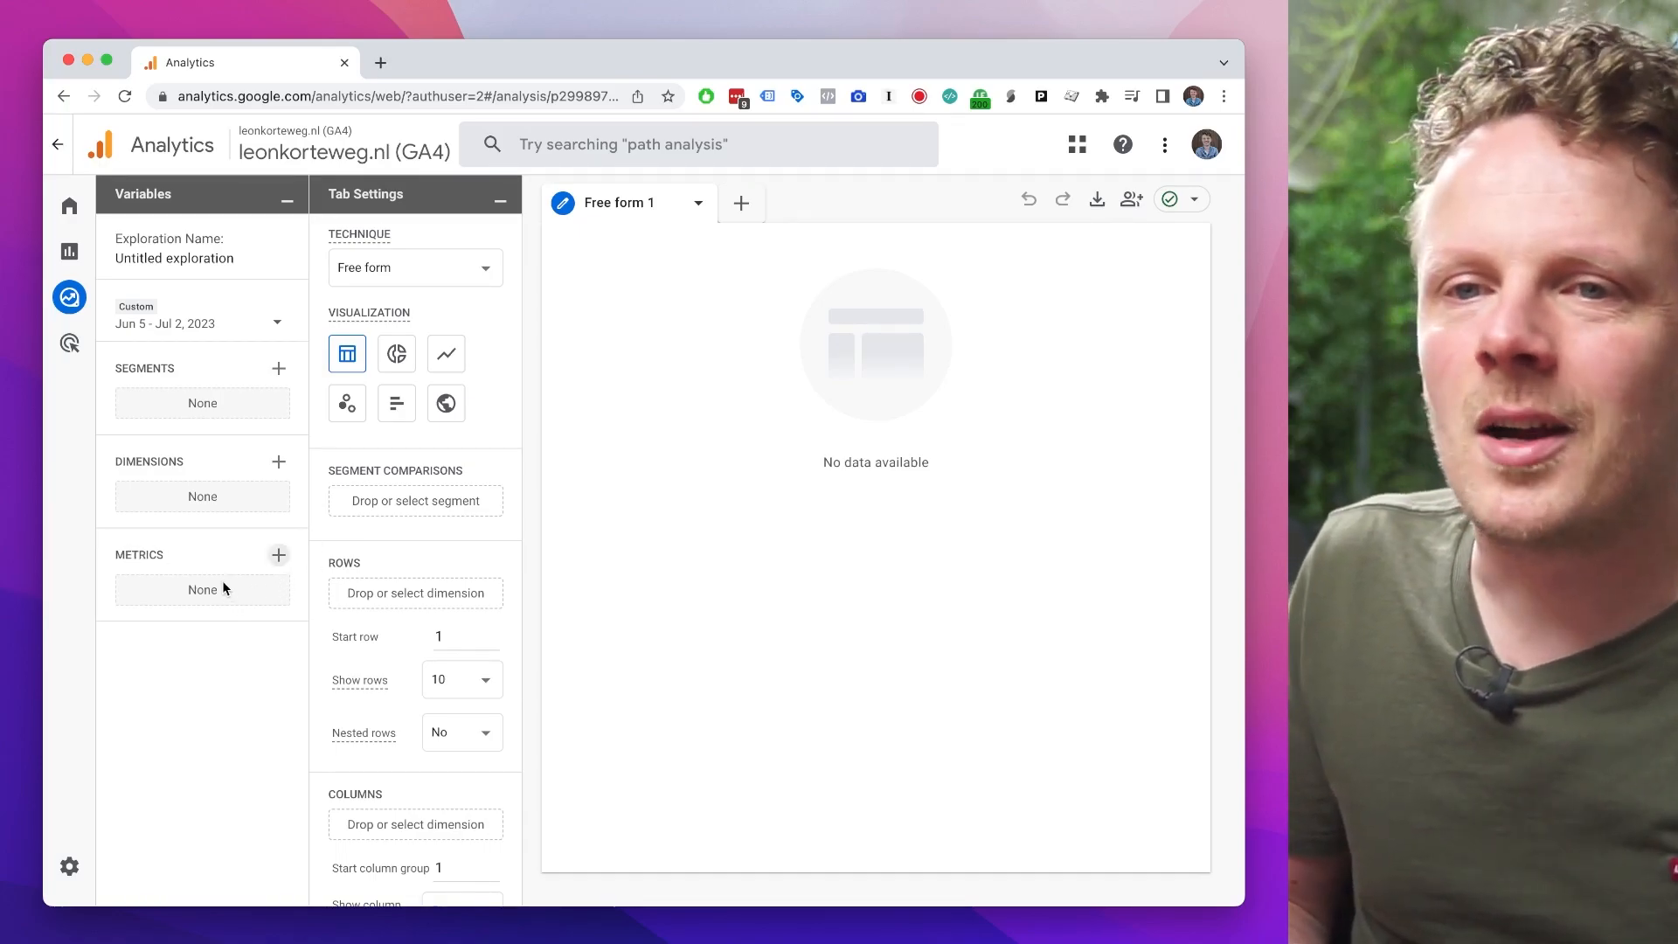
{"action": "left_click", "coordinate": [278, 557]}
{"action": "left_click", "coordinate": [600, 144]}
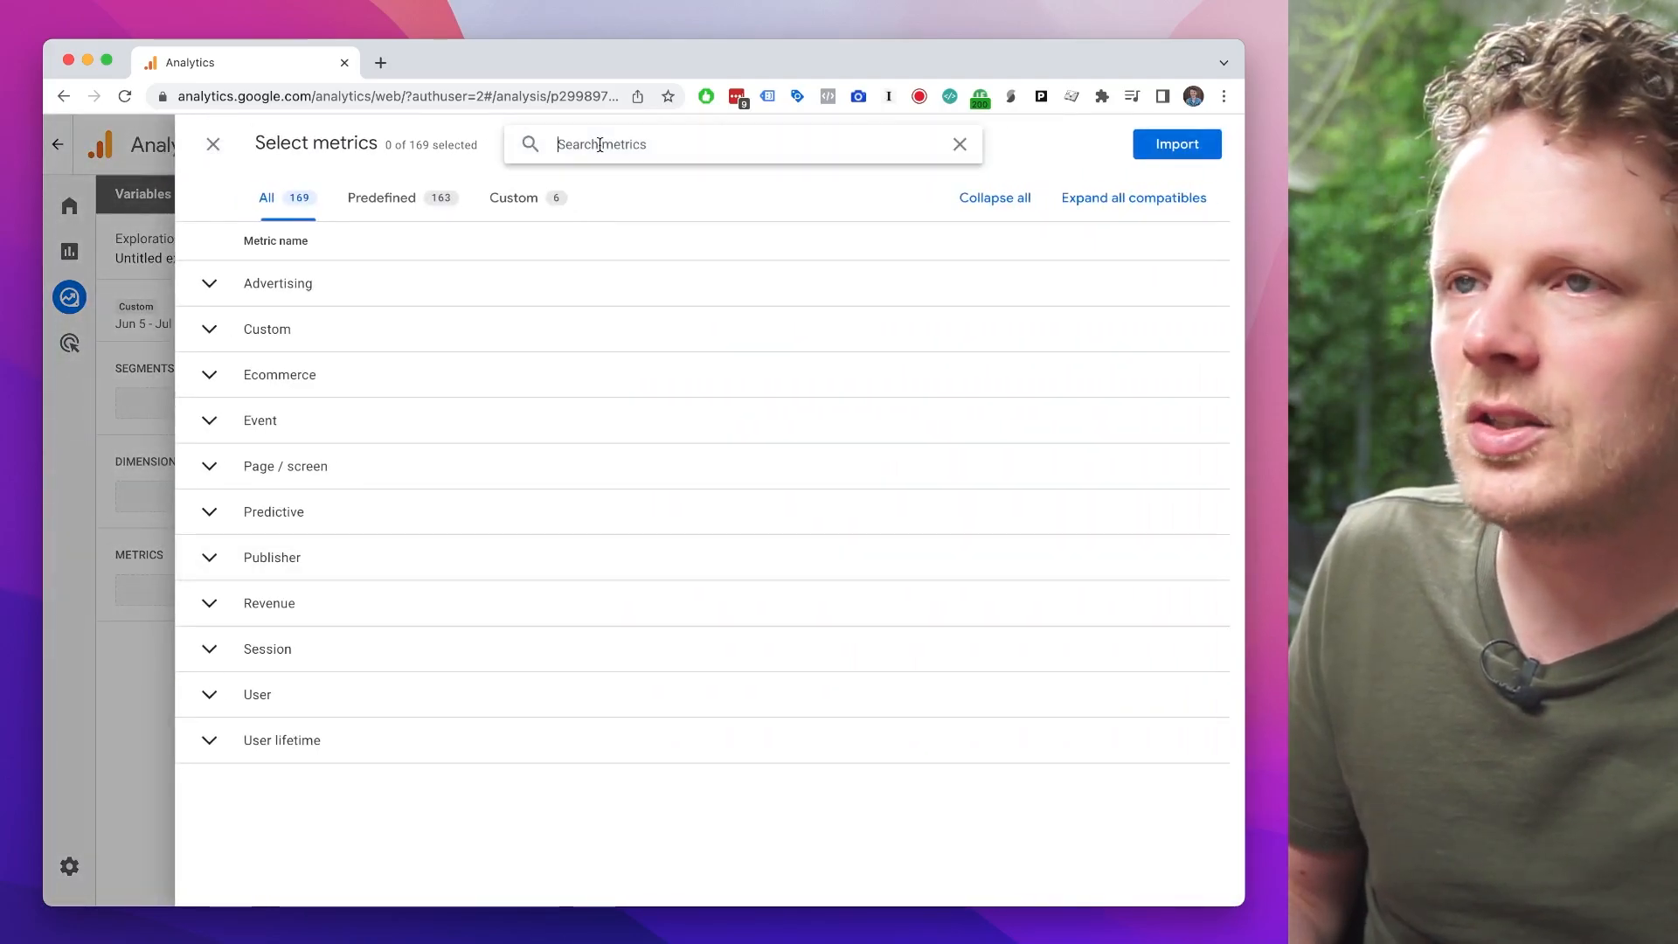
{"action": "type", "text": "active users"}
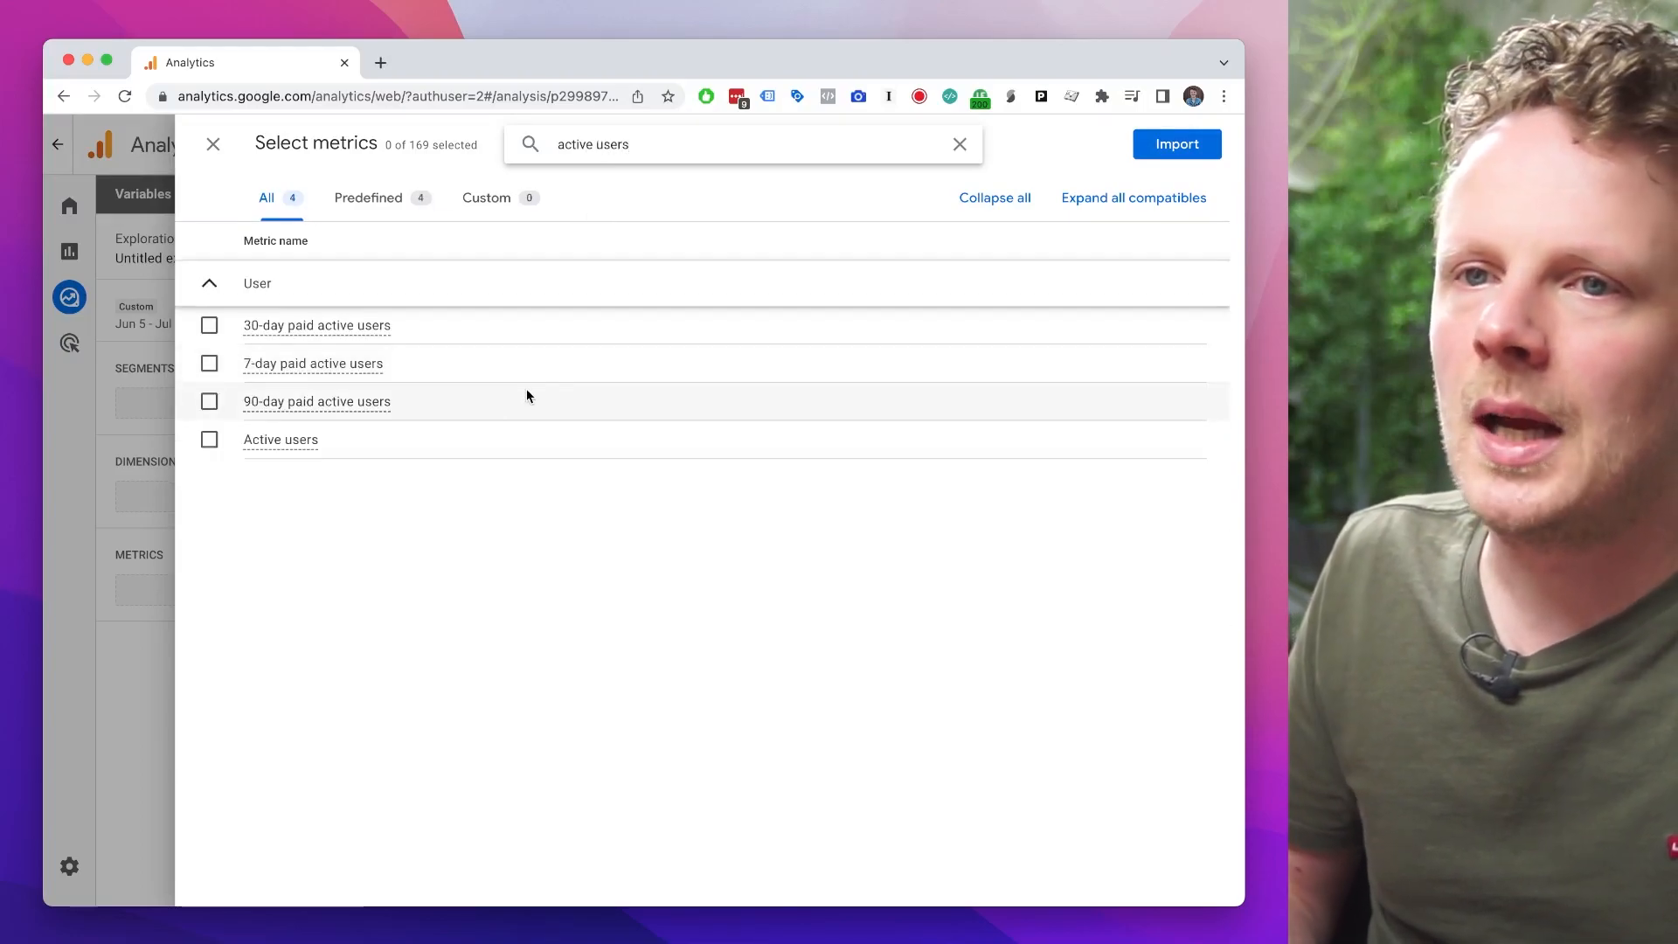
{"action": "left_click", "coordinate": [535, 439]}
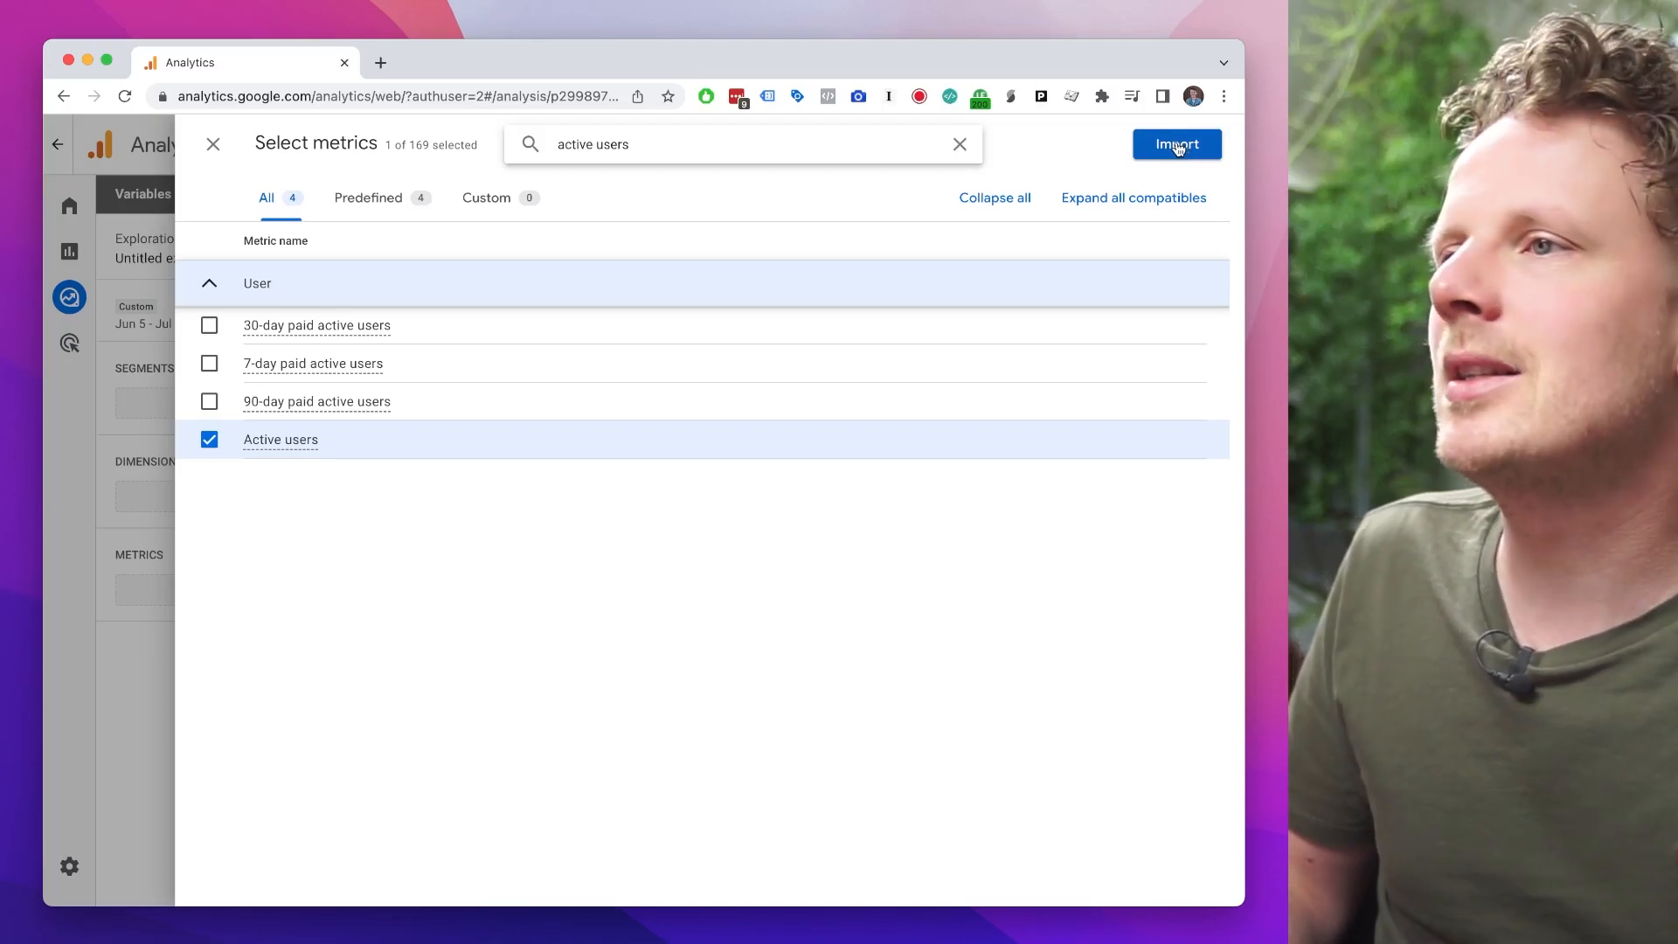
{"action": "left_click", "coordinate": [1179, 147]}
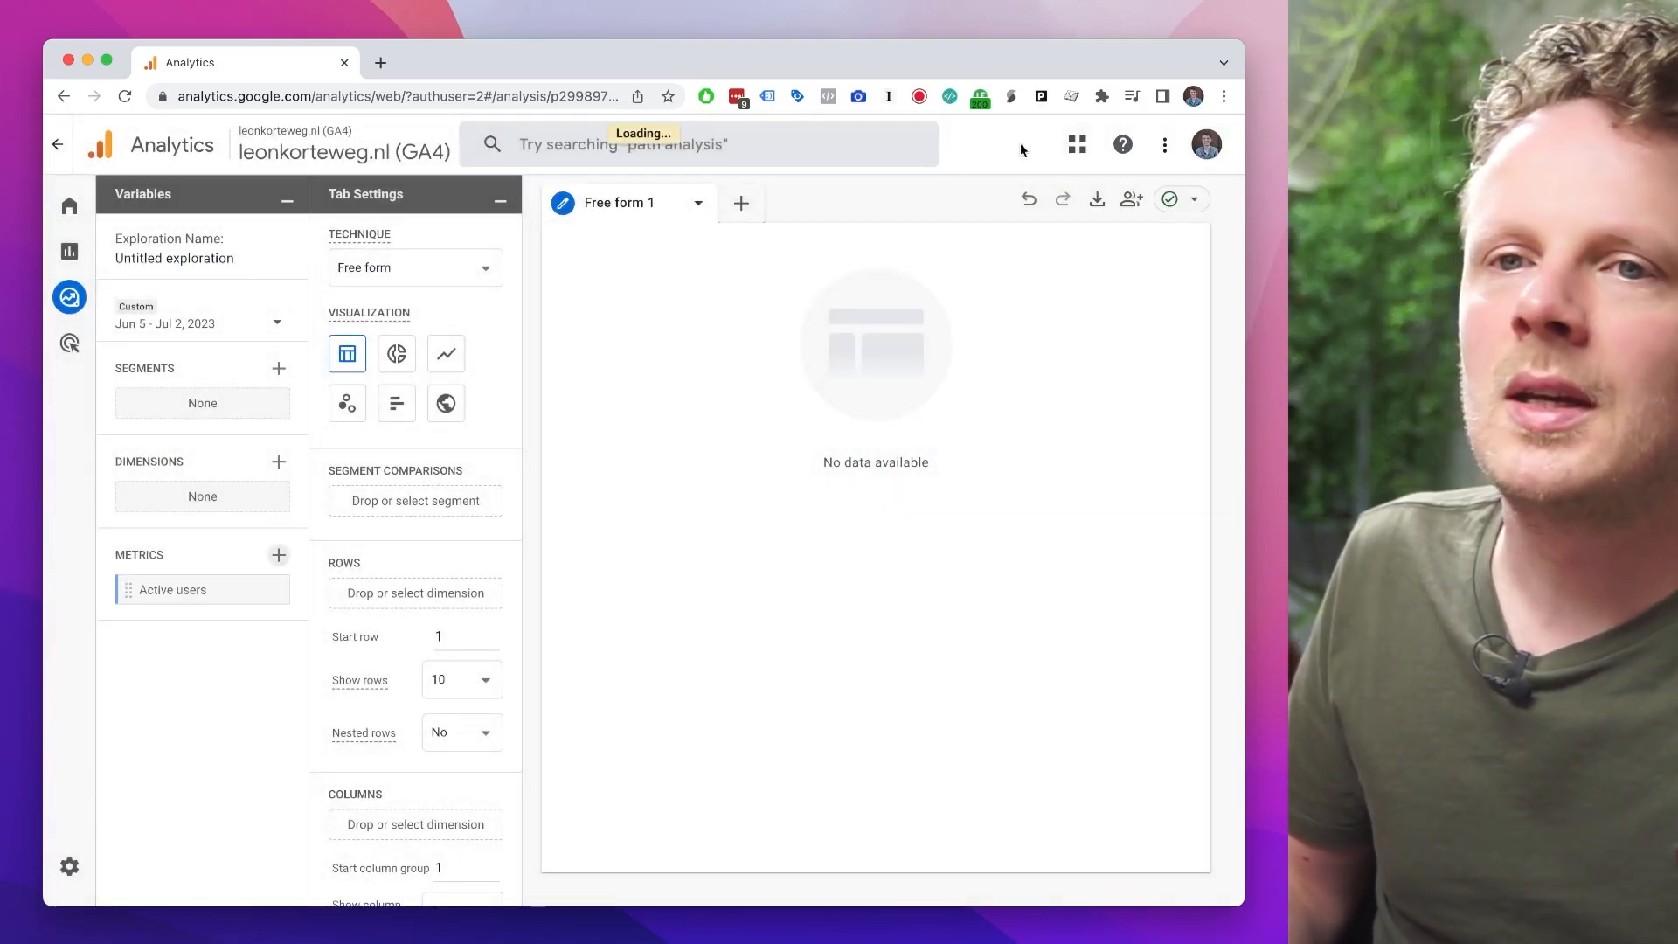
Step: Import the Session source / medium and Page referrer dimensions into the exploration
{"action": "left_click", "coordinate": [279, 462]}
{"action": "left_click", "coordinate": [680, 142]}
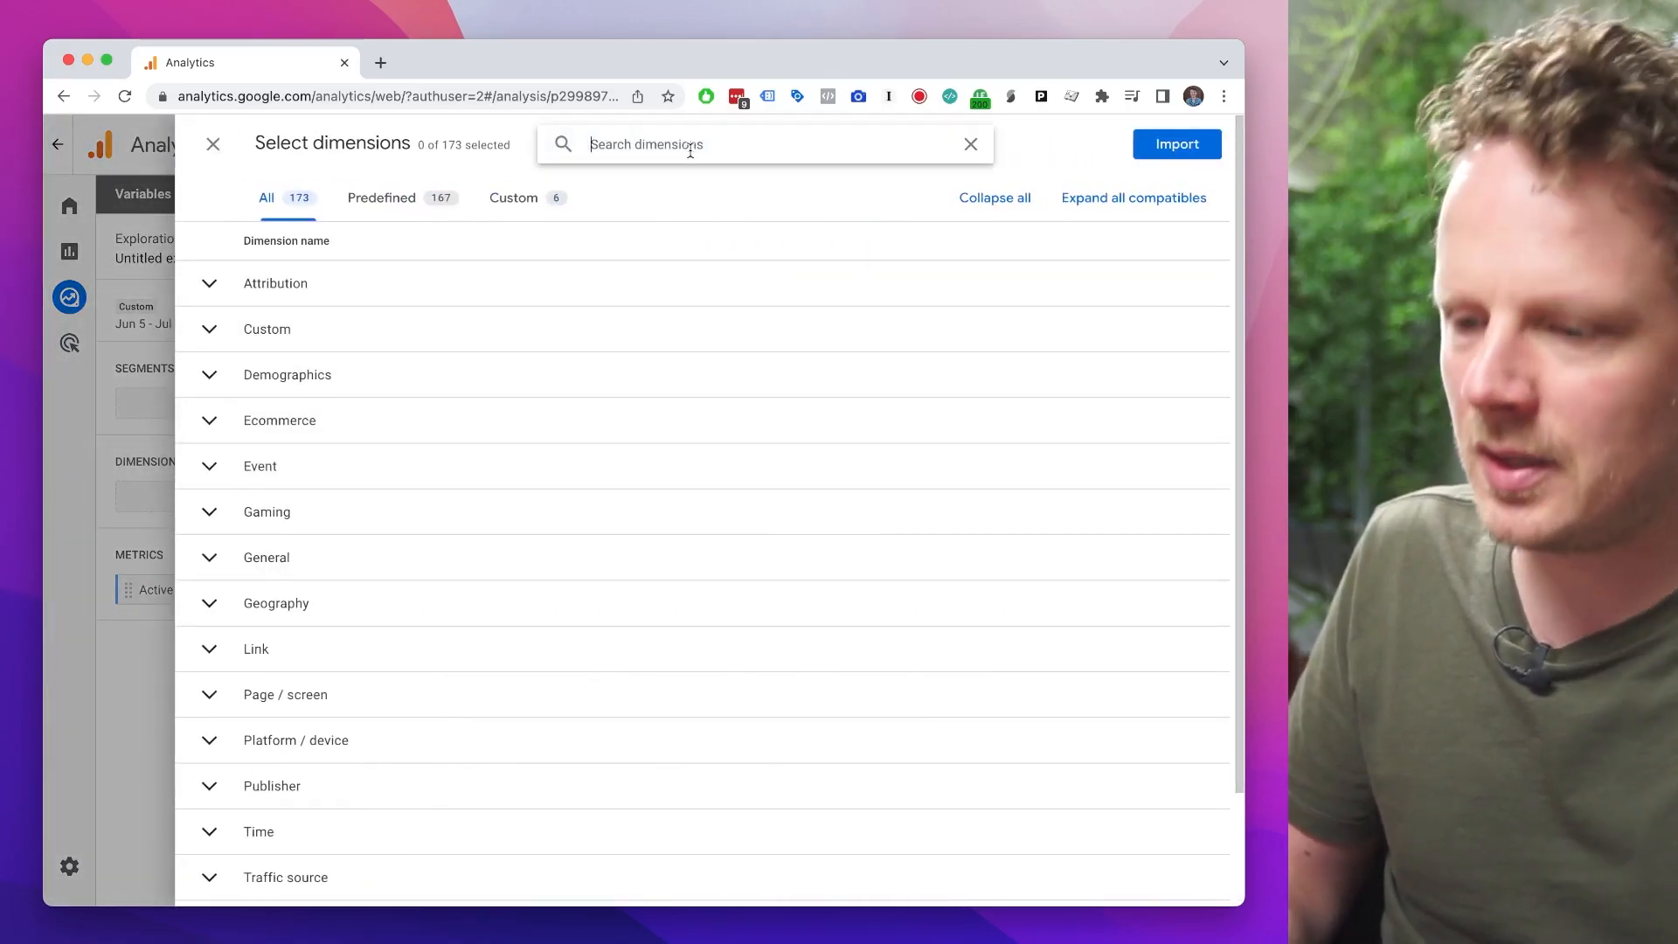
{"action": "type", "text": "session source"}
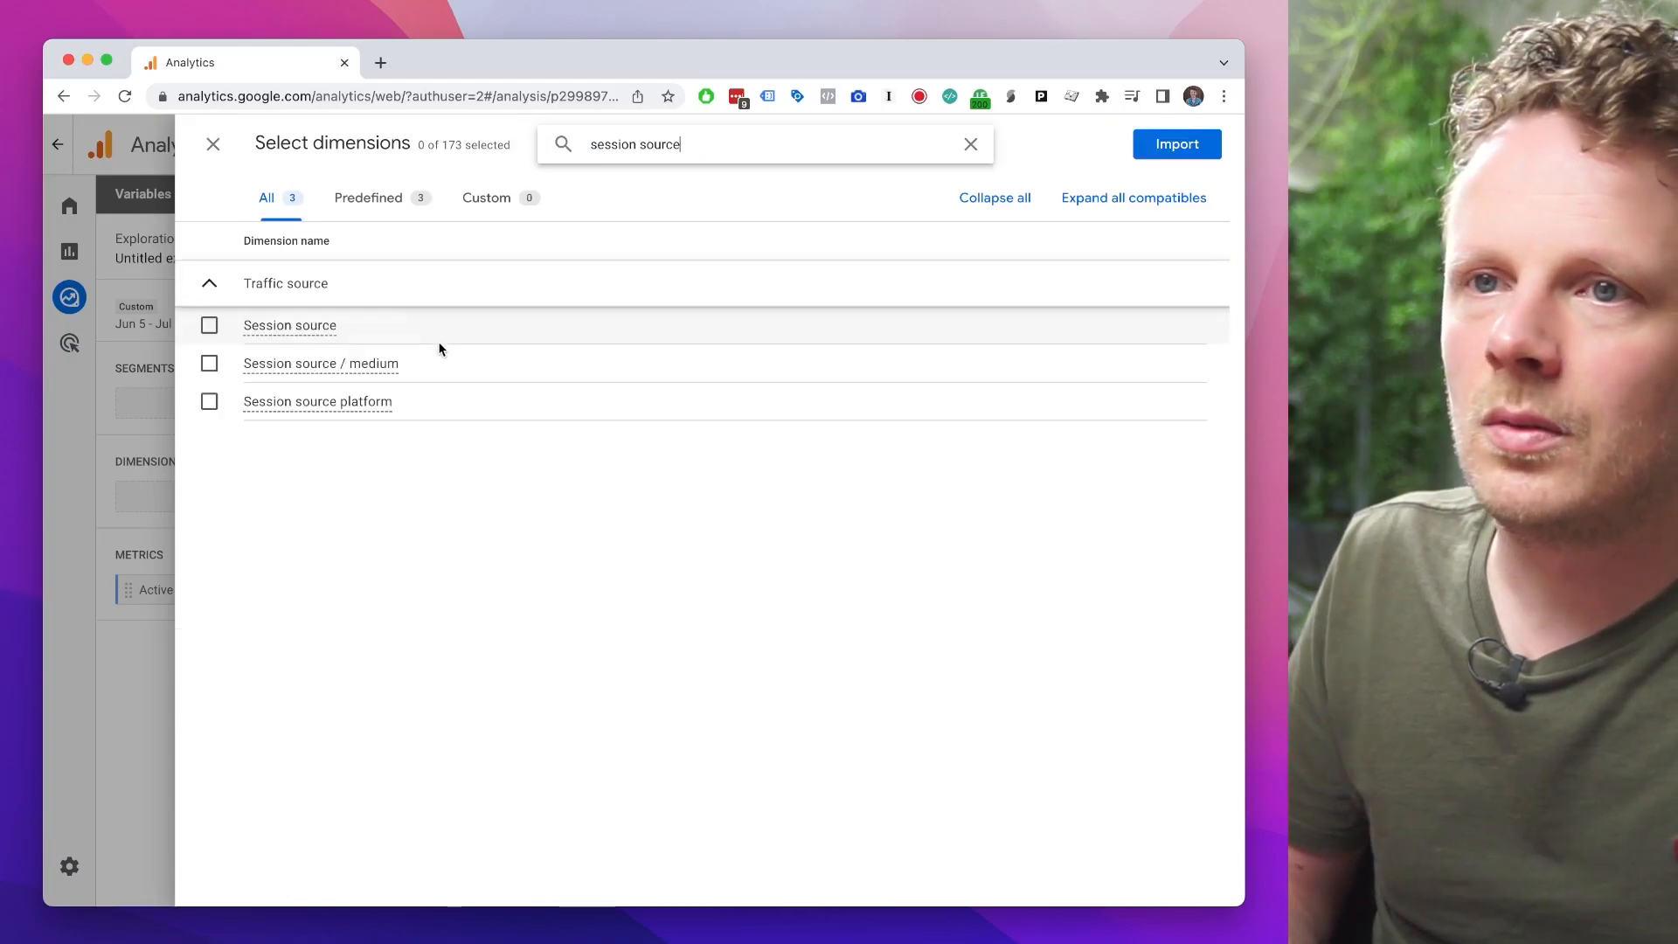
{"action": "left_click", "coordinate": [464, 365]}
{"action": "triple_click", "coordinate": [714, 142]}
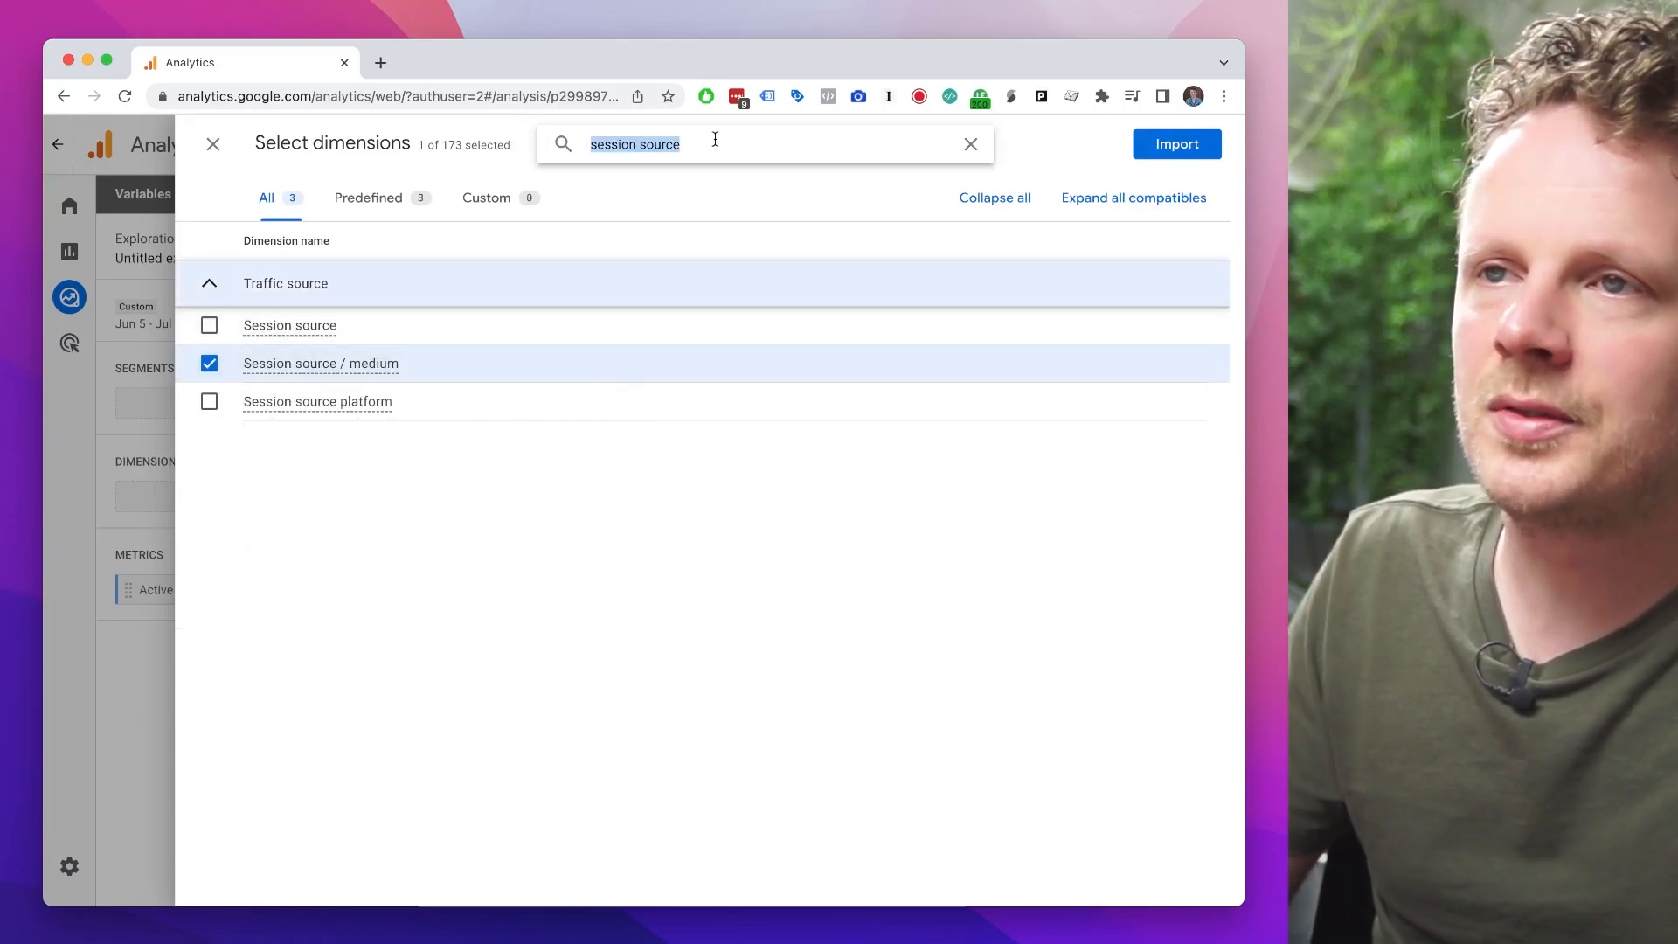
{"action": "type", "text": "page re"}
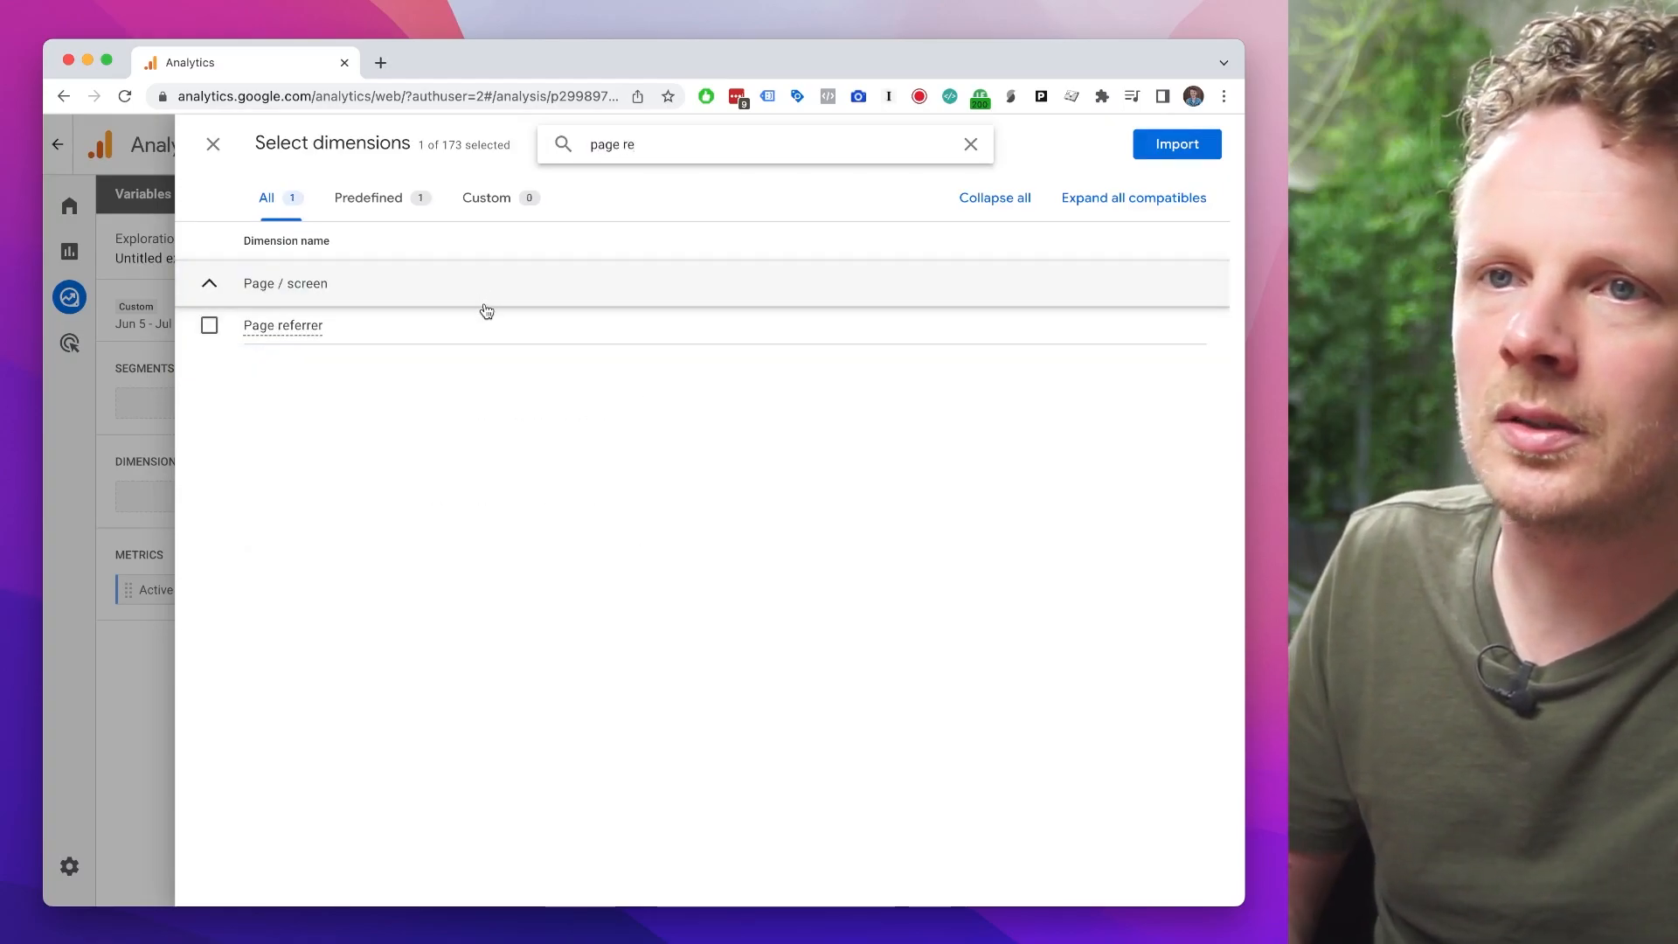
{"action": "left_click", "coordinate": [496, 333]}
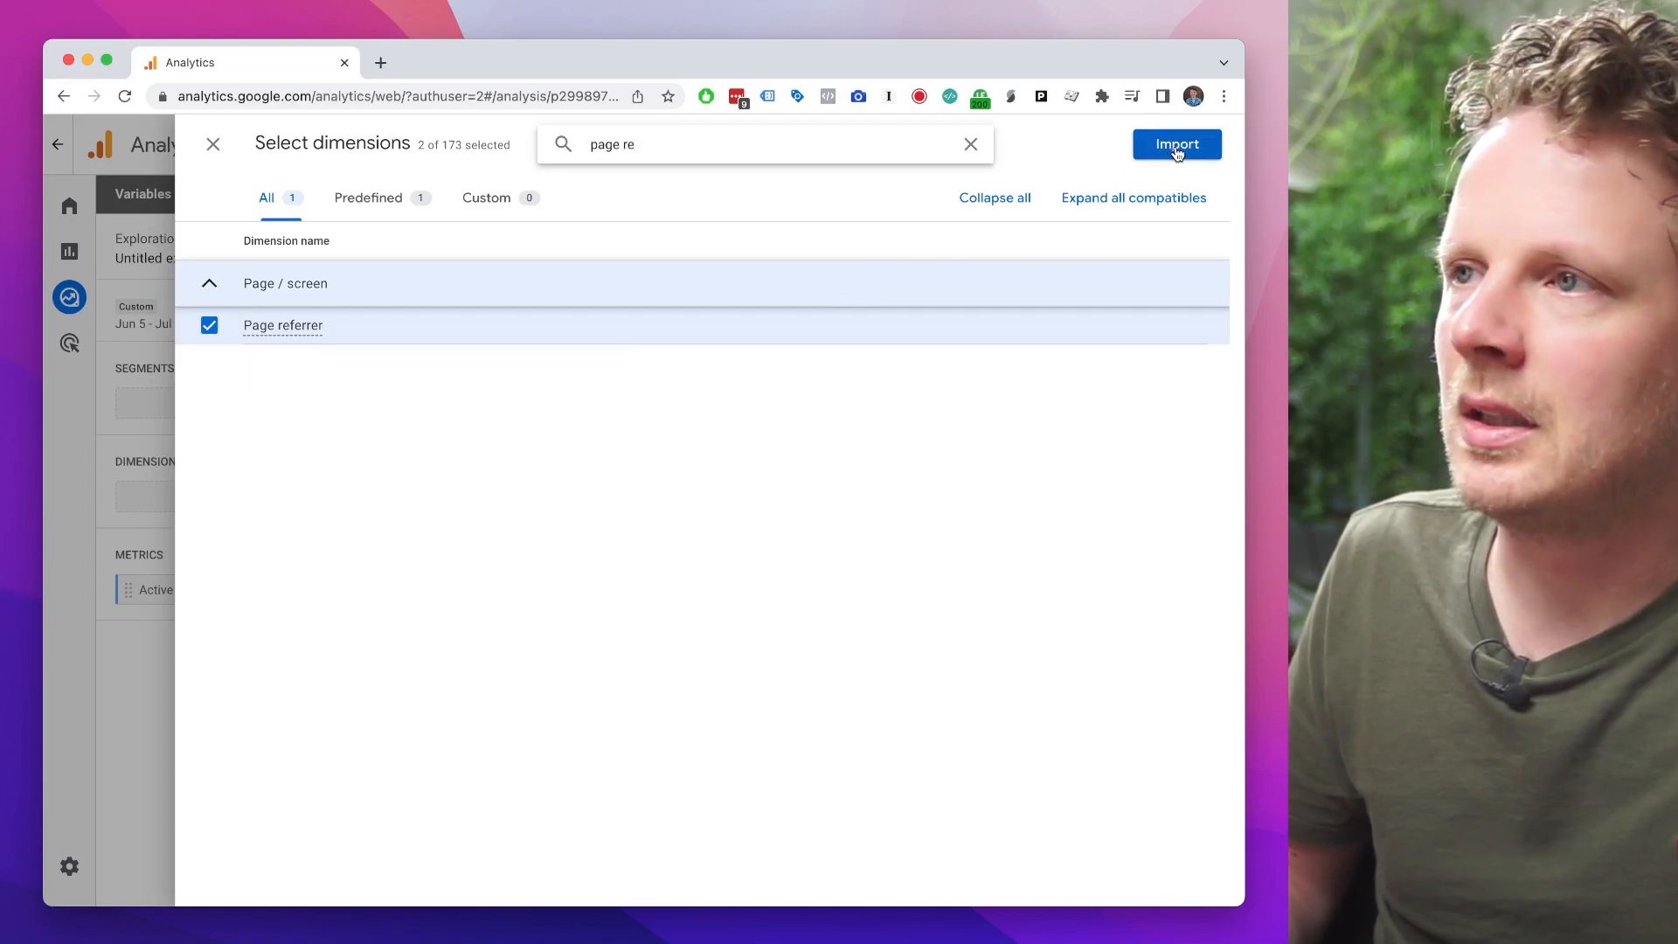
{"action": "left_click", "coordinate": [1177, 148]}
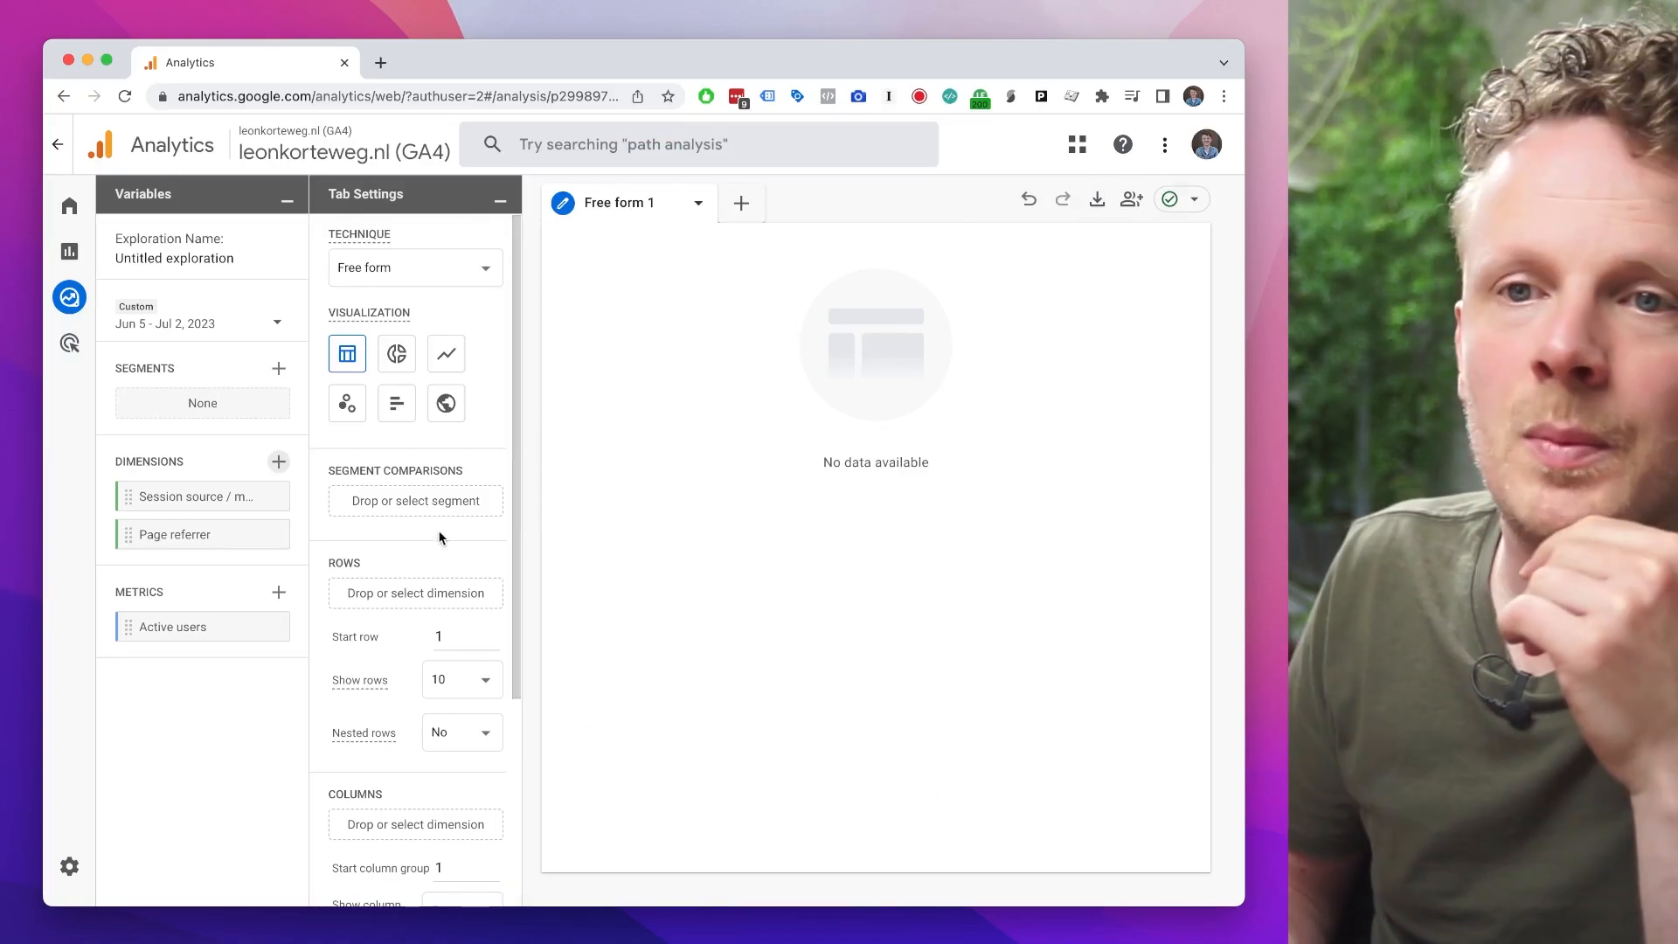
Step: Use Active users as the value in the free-form table
{"action": "mouse_move", "coordinate": [185, 539]}
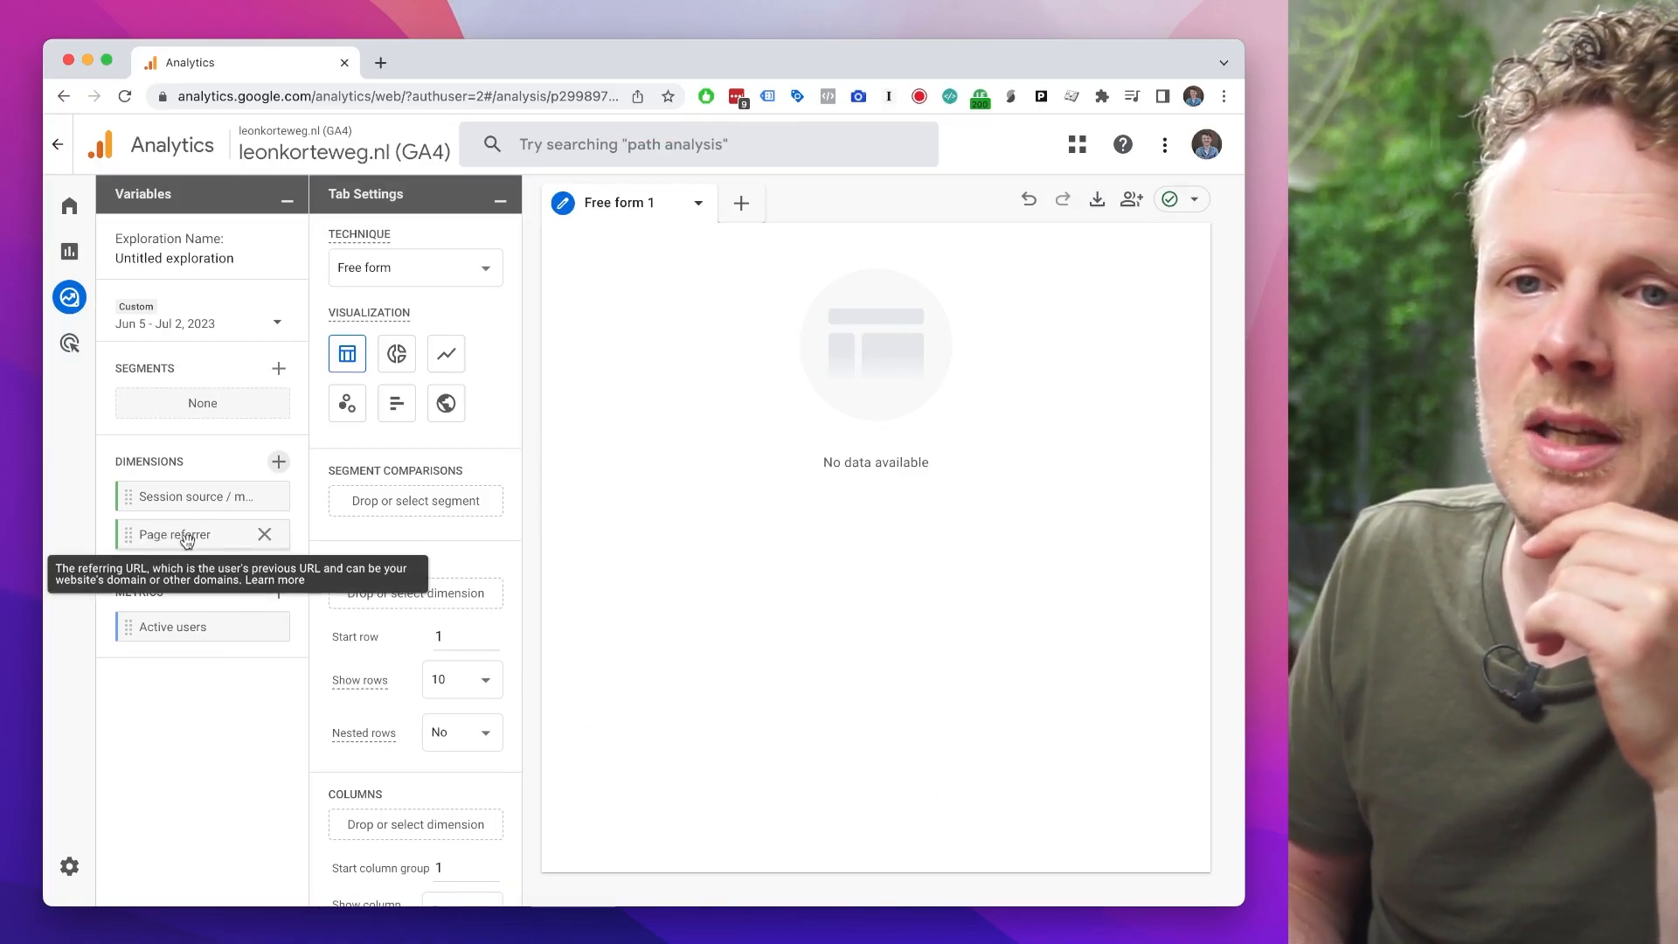
{"action": "scroll", "coordinate": [430, 549], "scroll_direction": "down", "scroll_amount": 4}
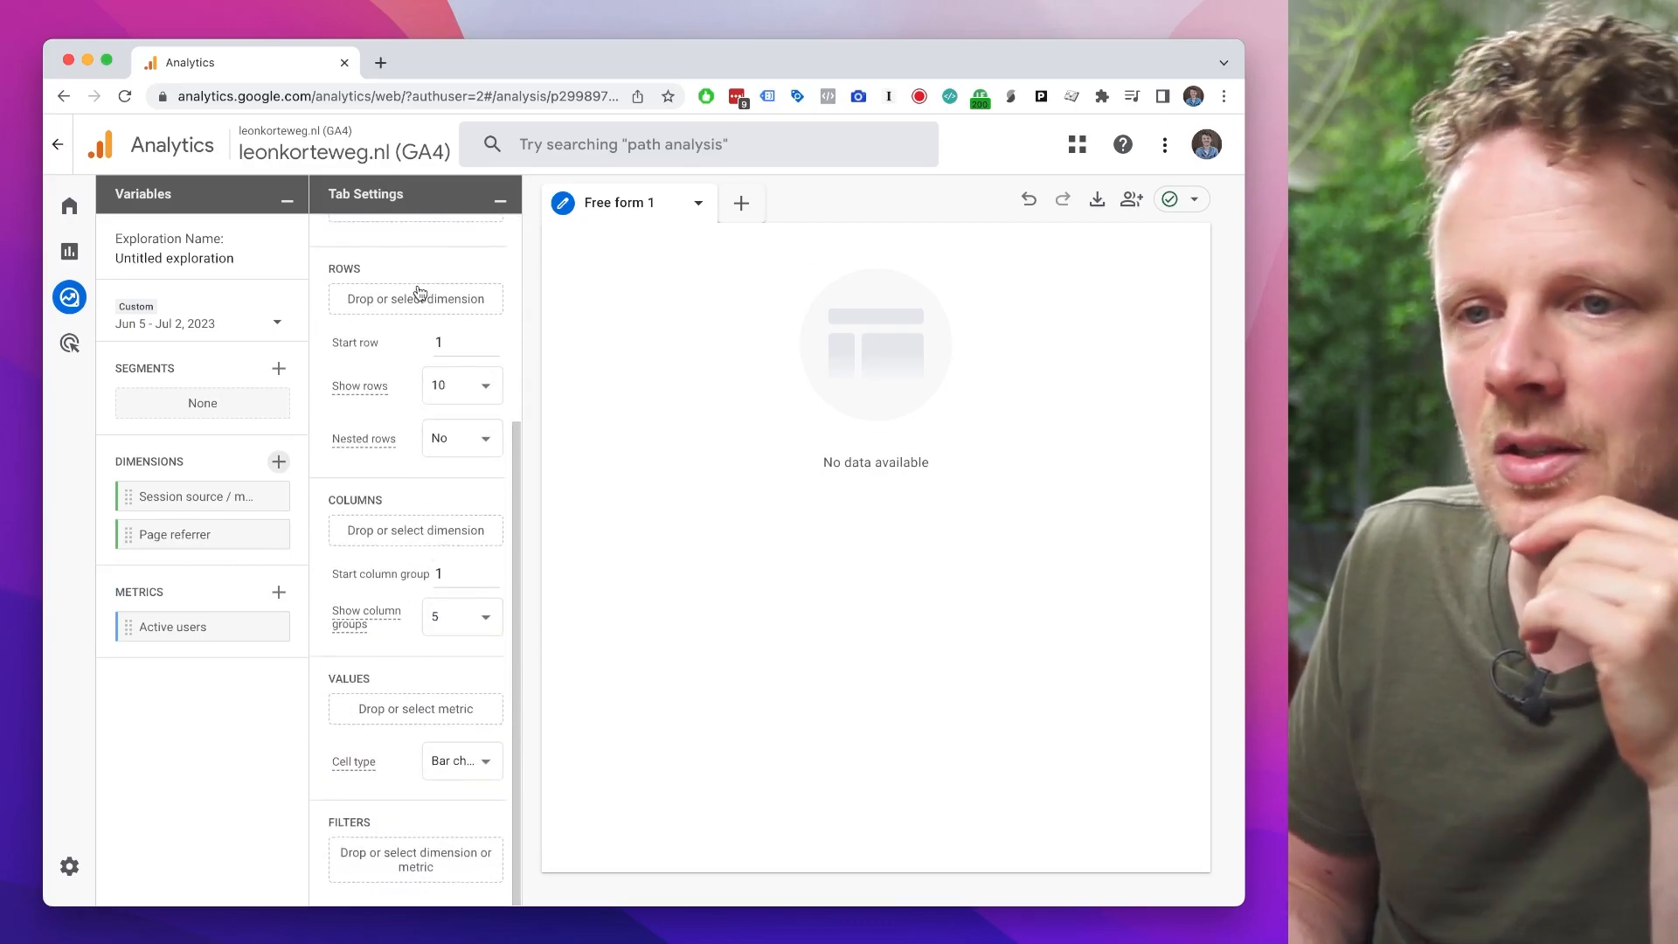
{"action": "scroll", "coordinate": [419, 293], "scroll_direction": "up", "scroll_amount": 4}
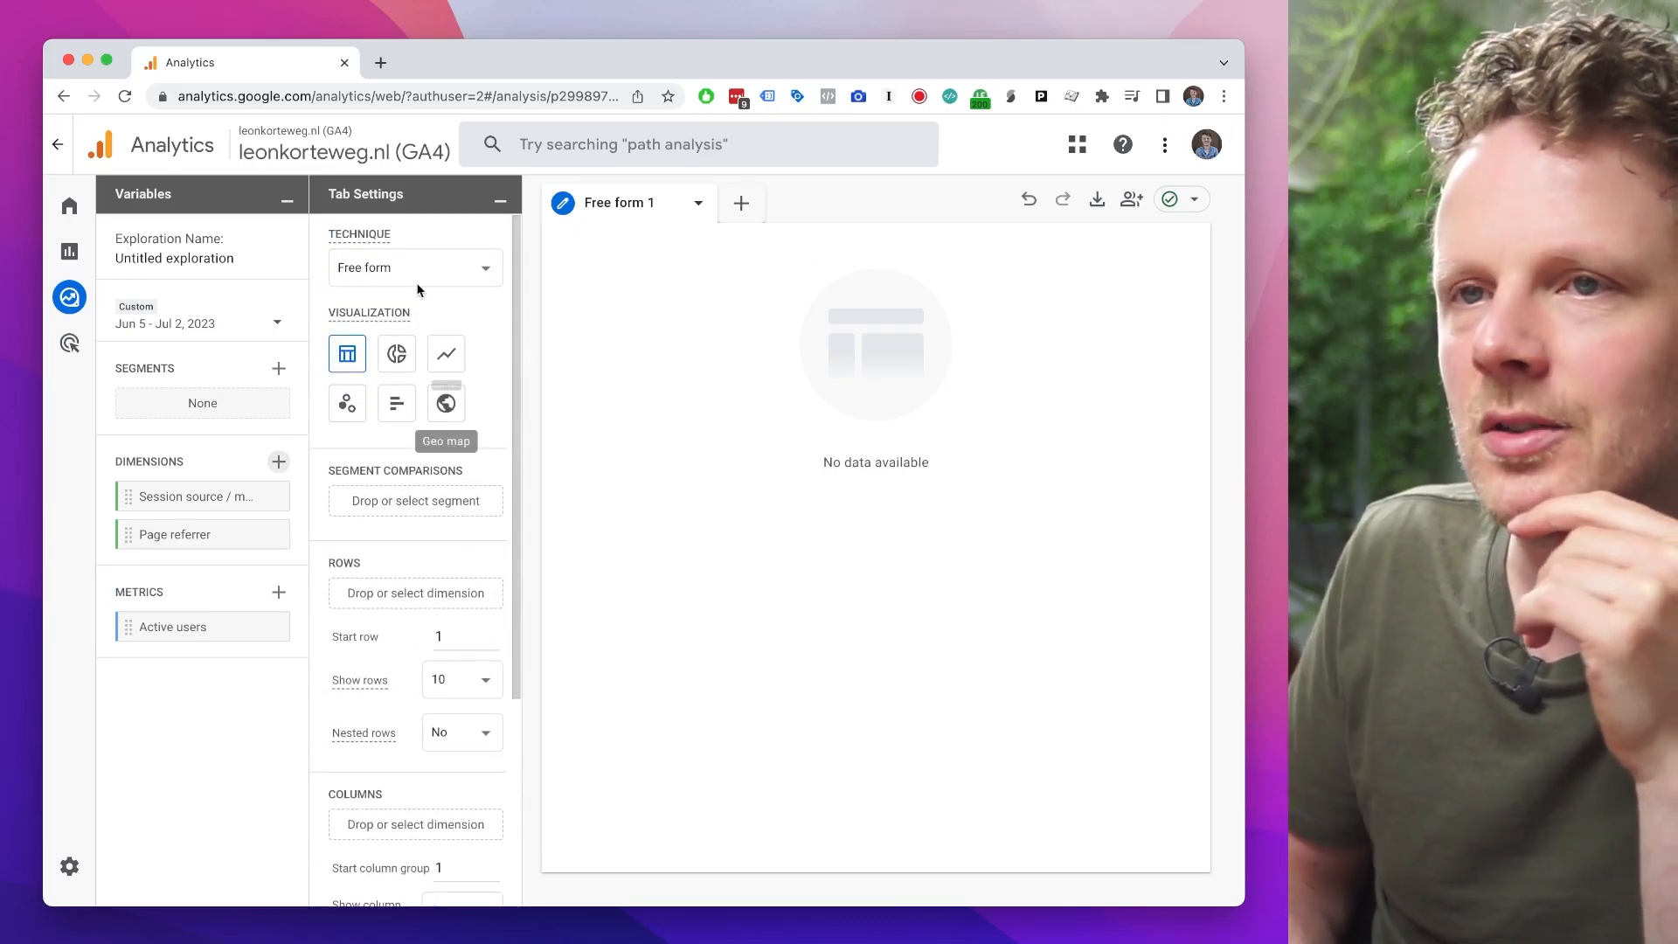
{"action": "scroll", "coordinate": [402, 594], "scroll_direction": "down", "scroll_amount": 4}
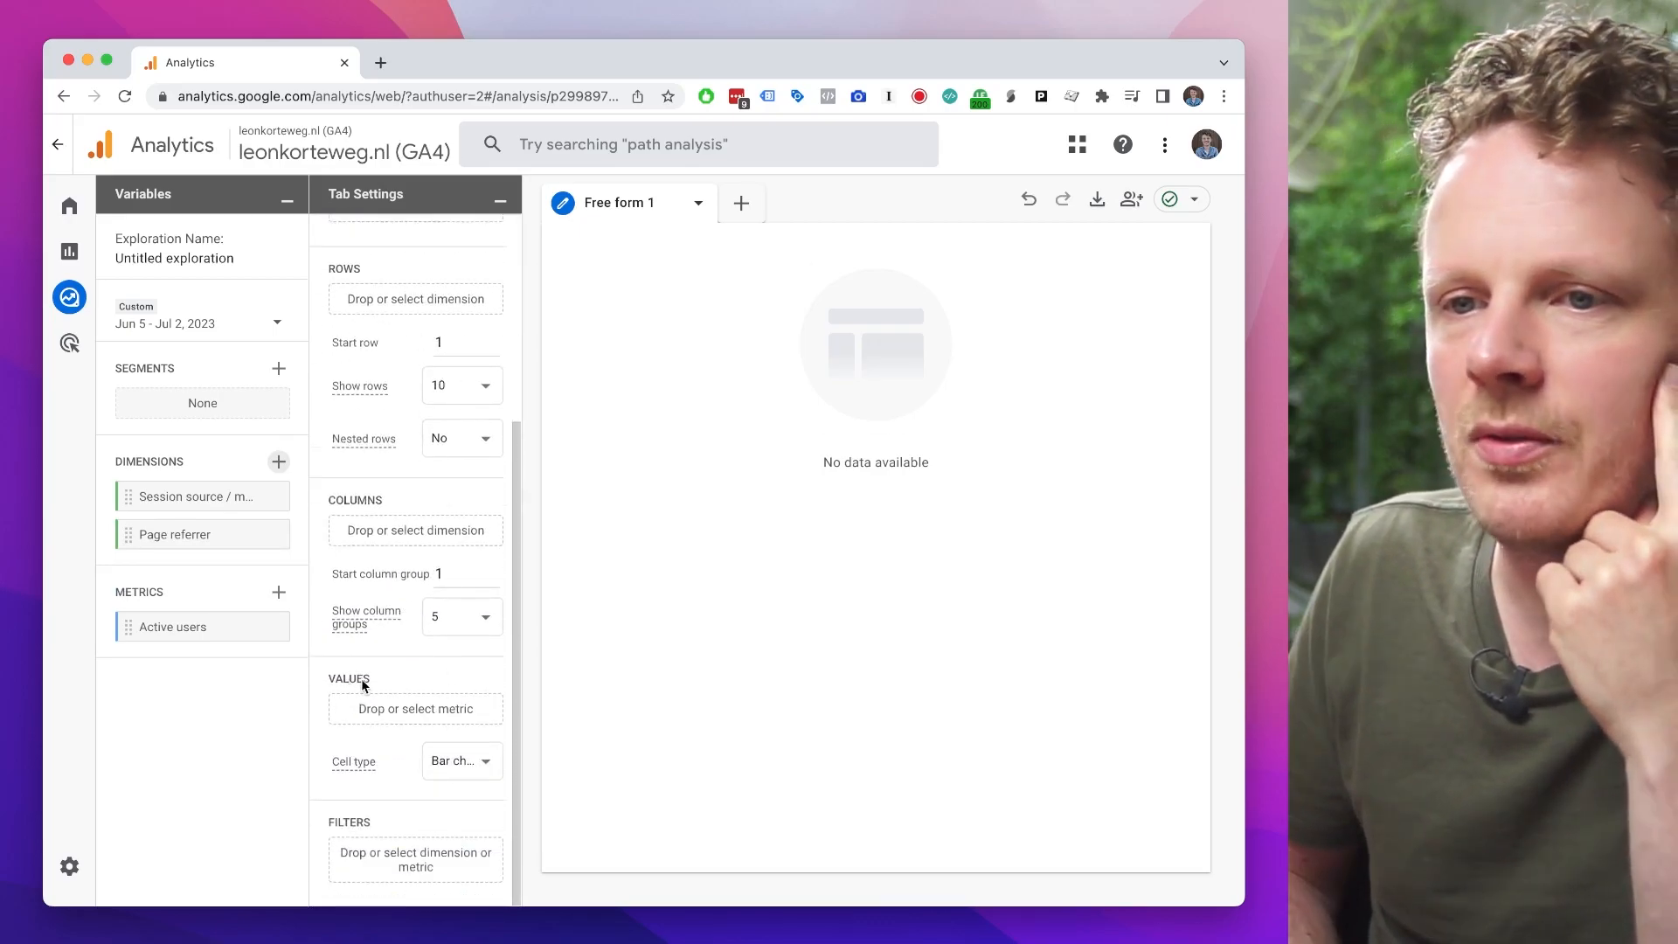
{"action": "left_click", "coordinate": [386, 712]}
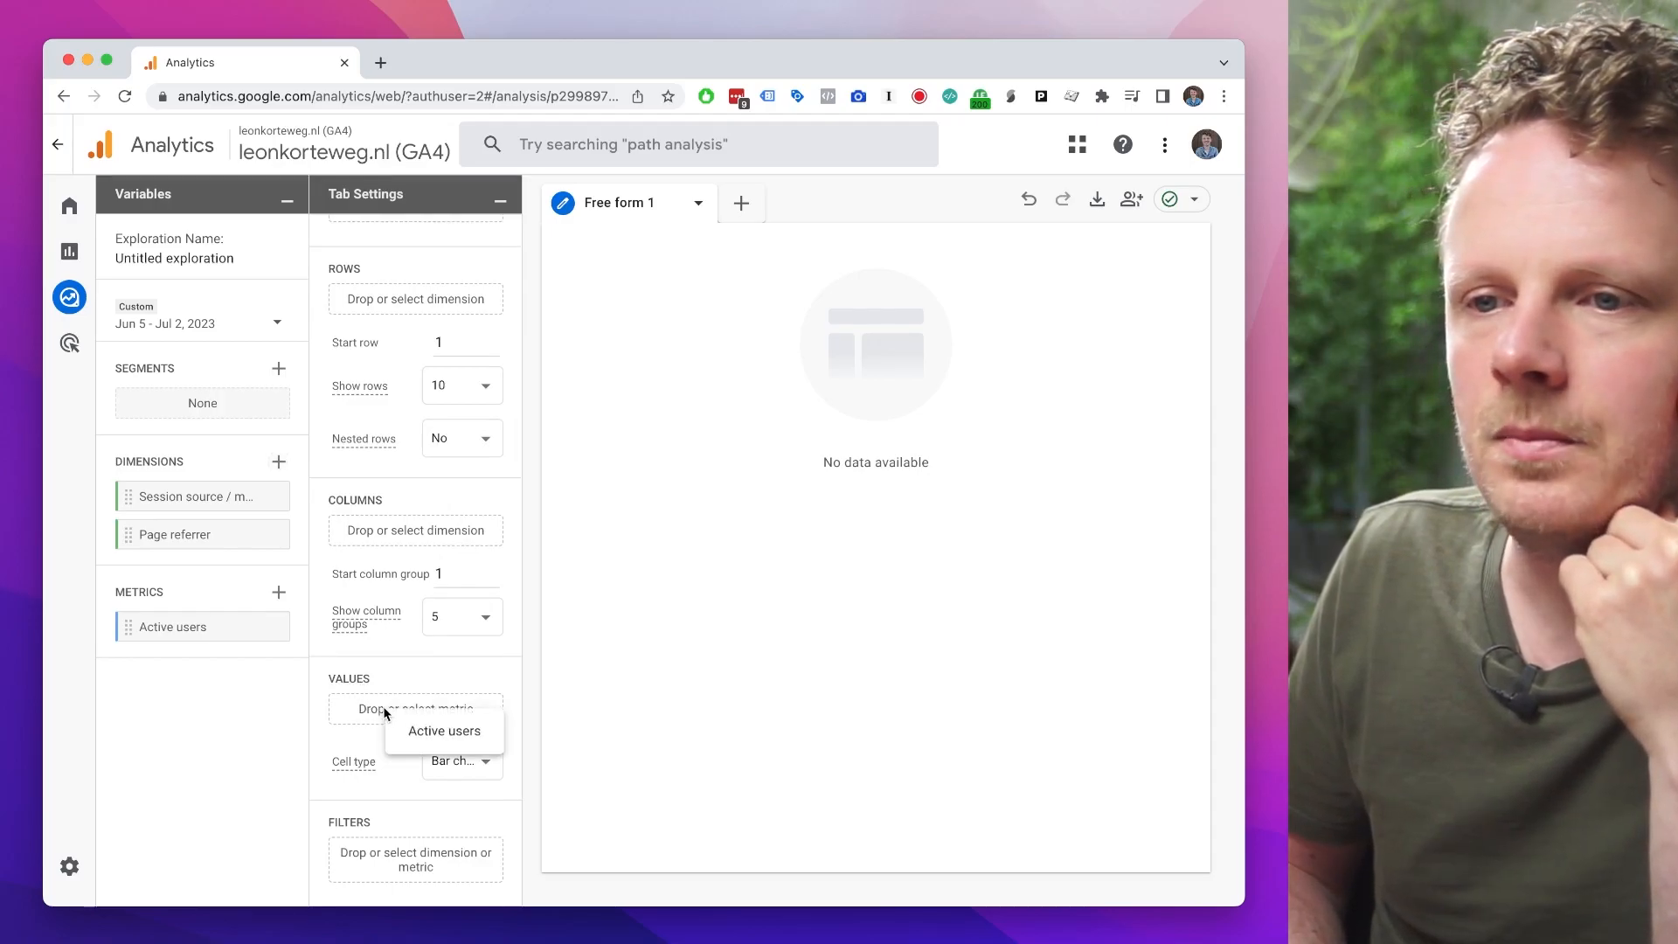
{"action": "left_click", "coordinate": [429, 734]}
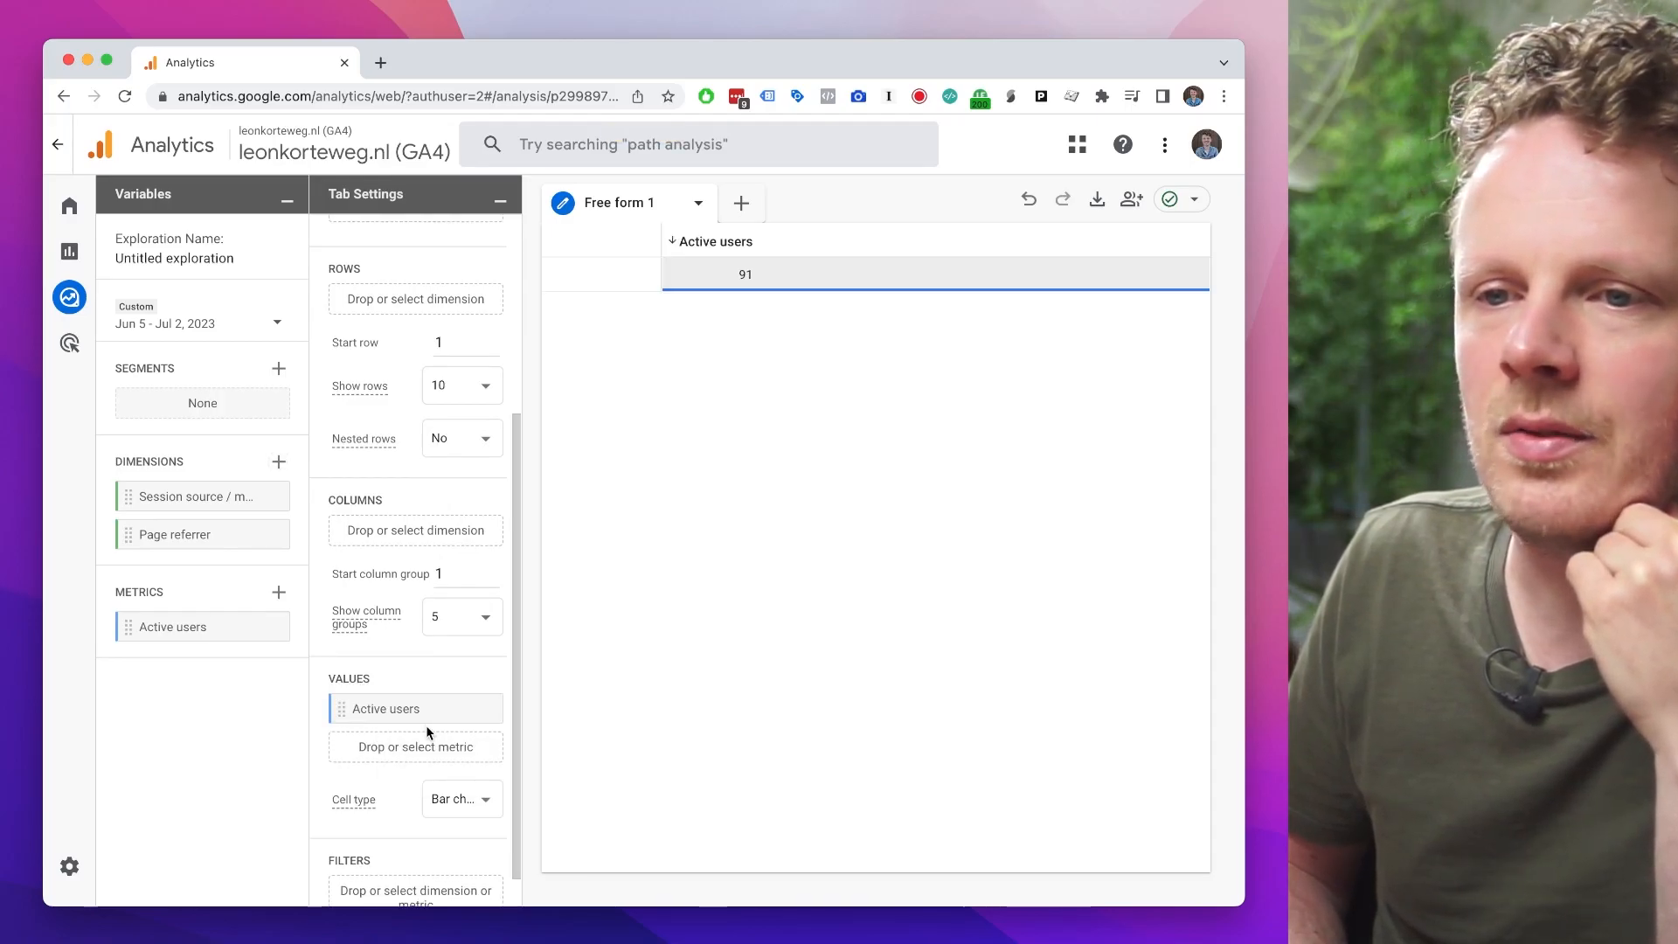
Step: Add Page referrer as the table's row dimension and set the date range to May 3, 2022 - Jul 2, 2023
{"action": "scroll", "coordinate": [400, 390], "scroll_direction": "up", "scroll_amount": 5}
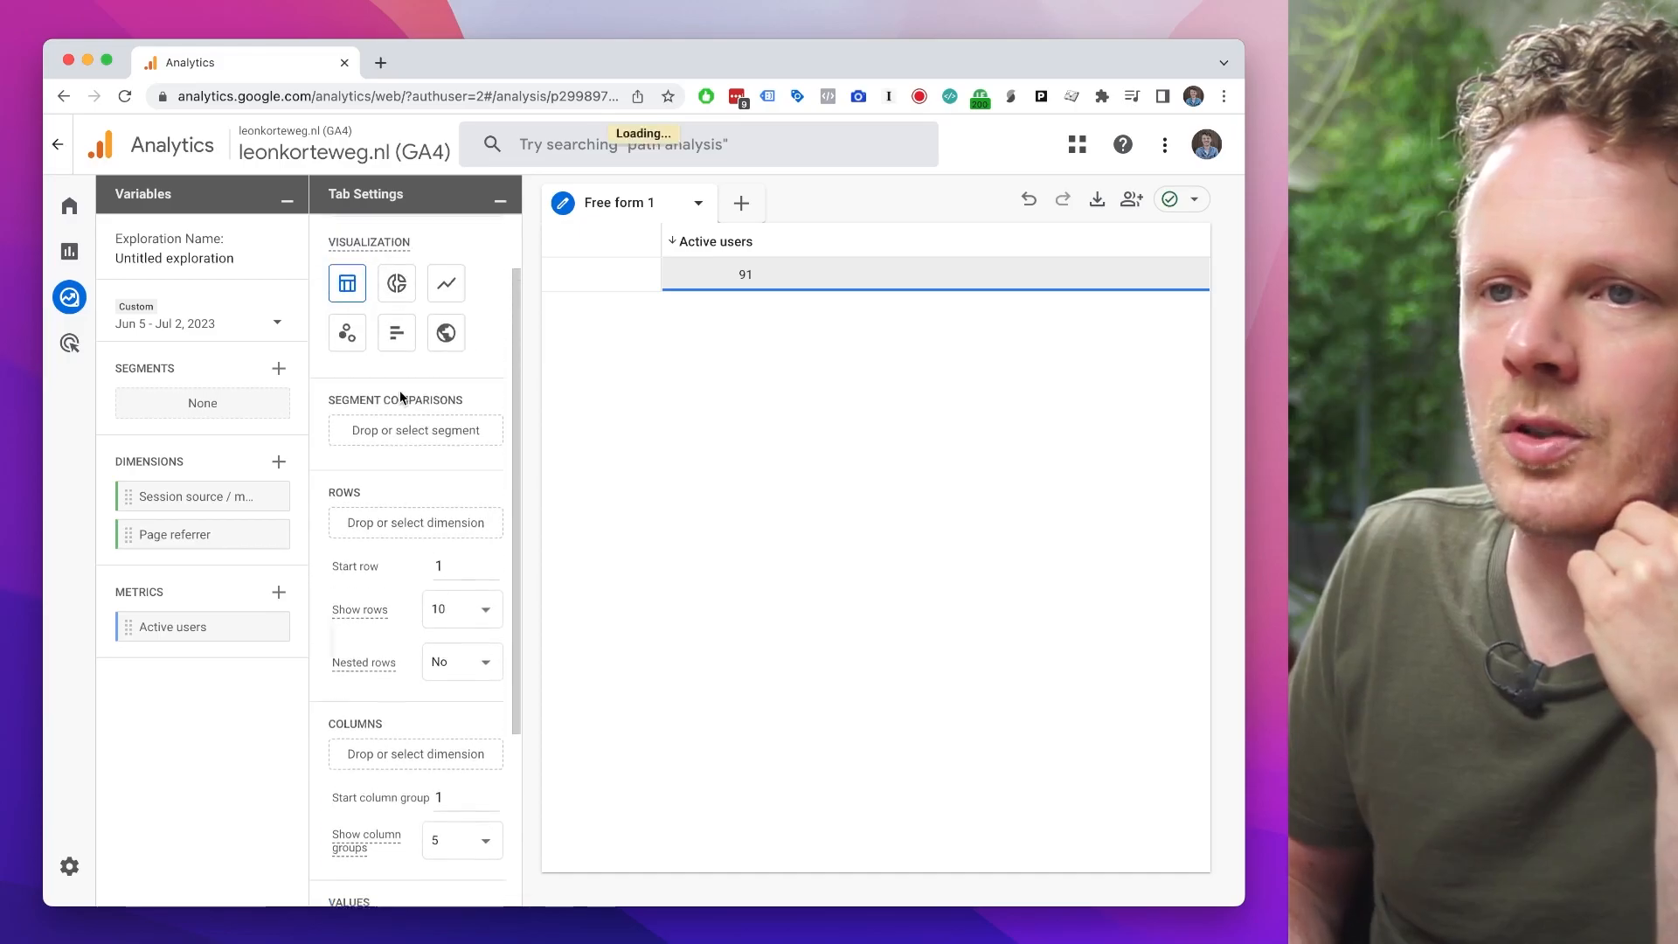
{"action": "left_click", "coordinate": [389, 537]}
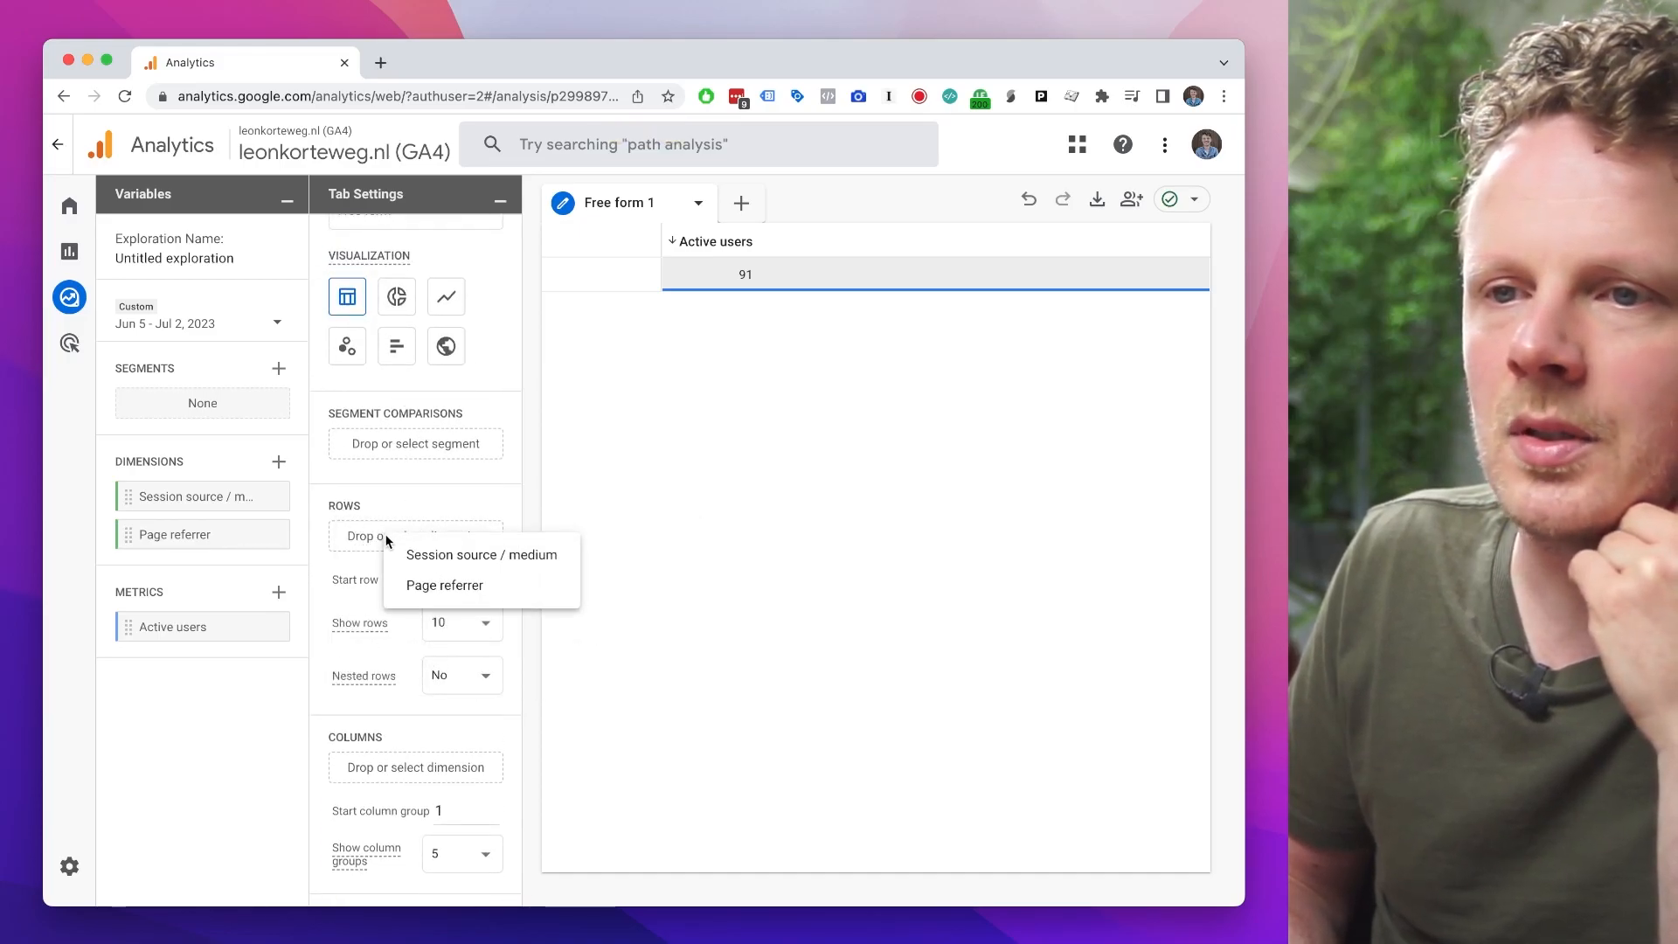
{"action": "left_click", "coordinate": [411, 586]}
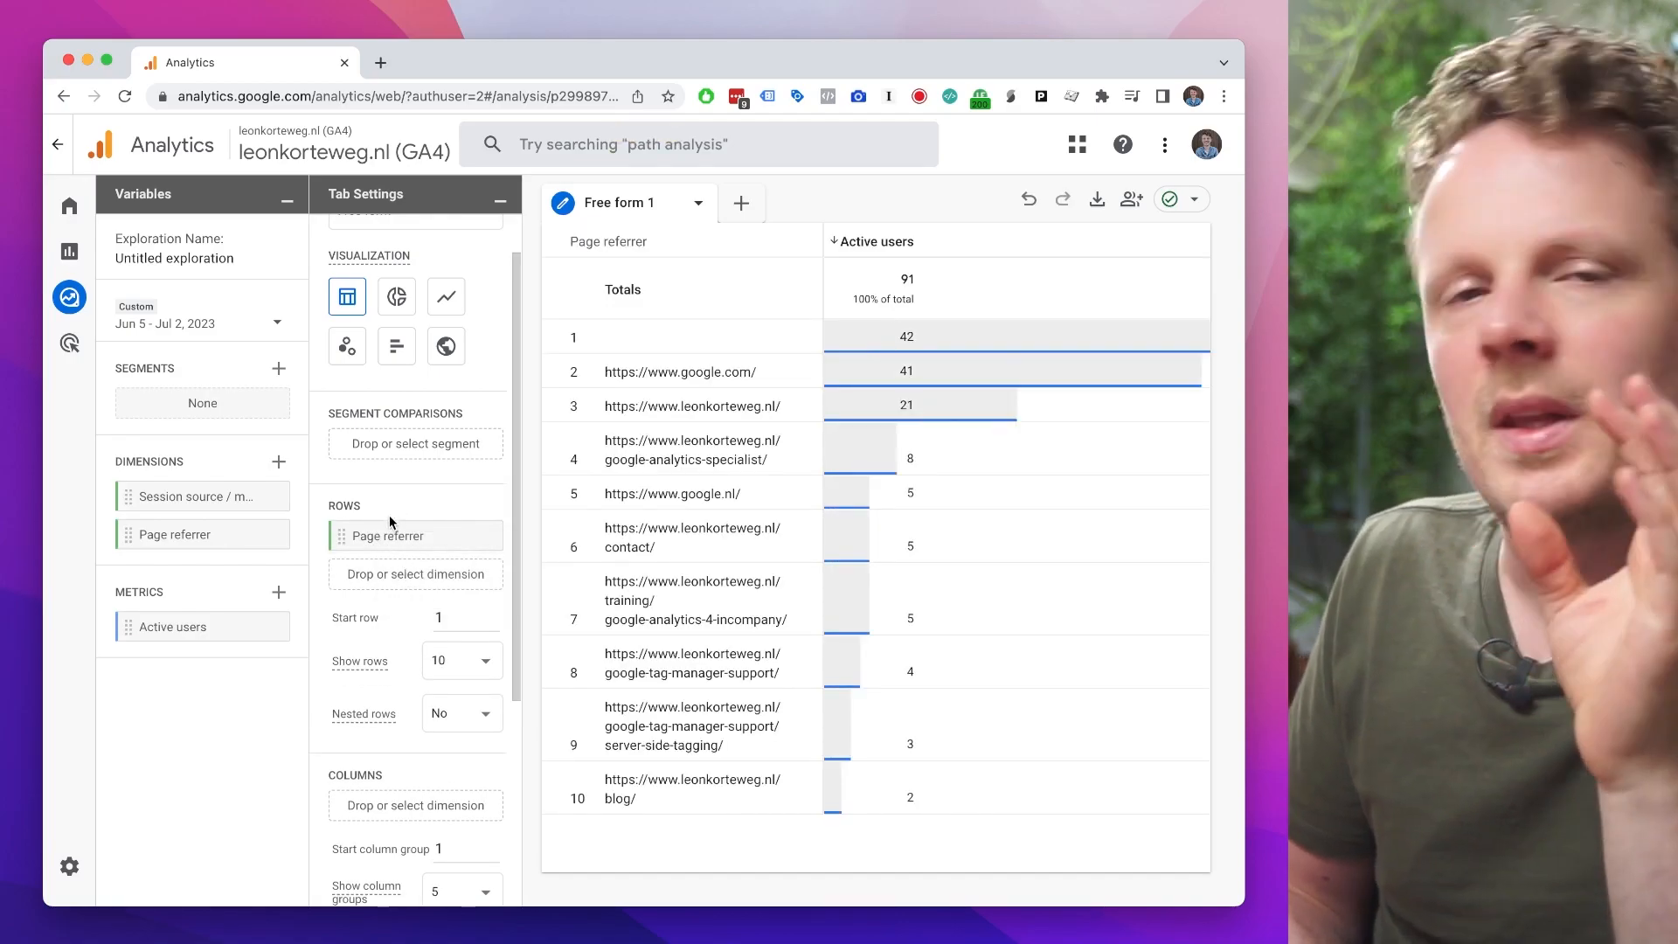
{"action": "left_click", "coordinate": [201, 323]}
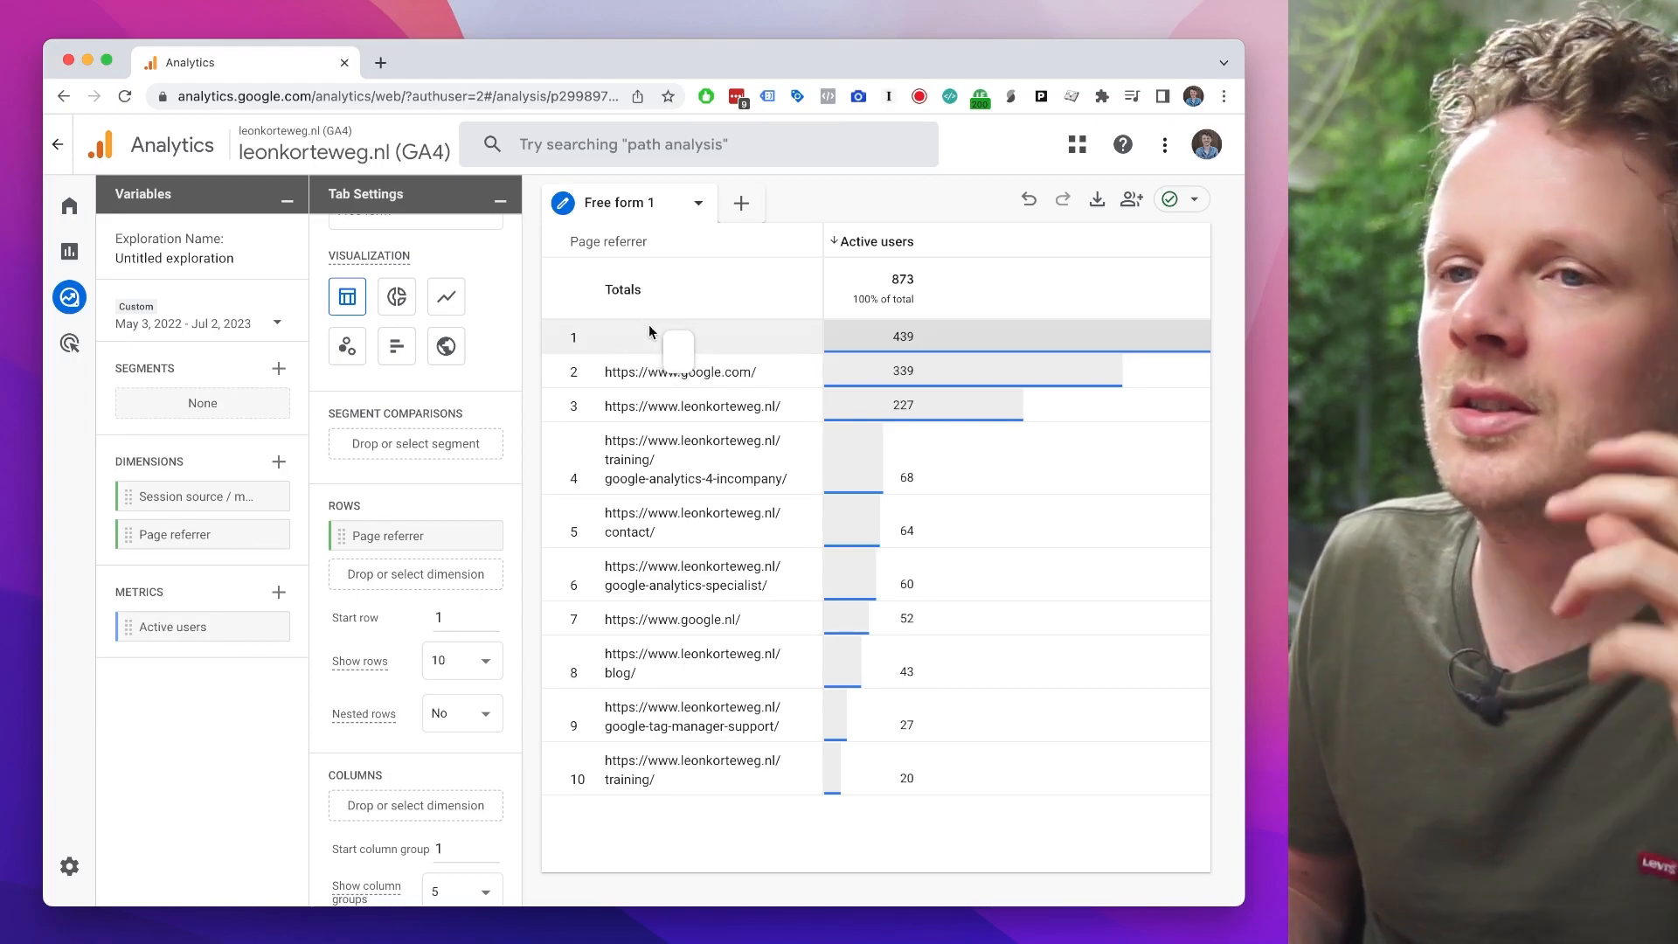
Step: Try Session source / medium as a second row dimension alongside Page referrer, and remove it again
{"action": "left_click_drag", "start_coordinate": [196, 498], "coordinate": [498, 577]}
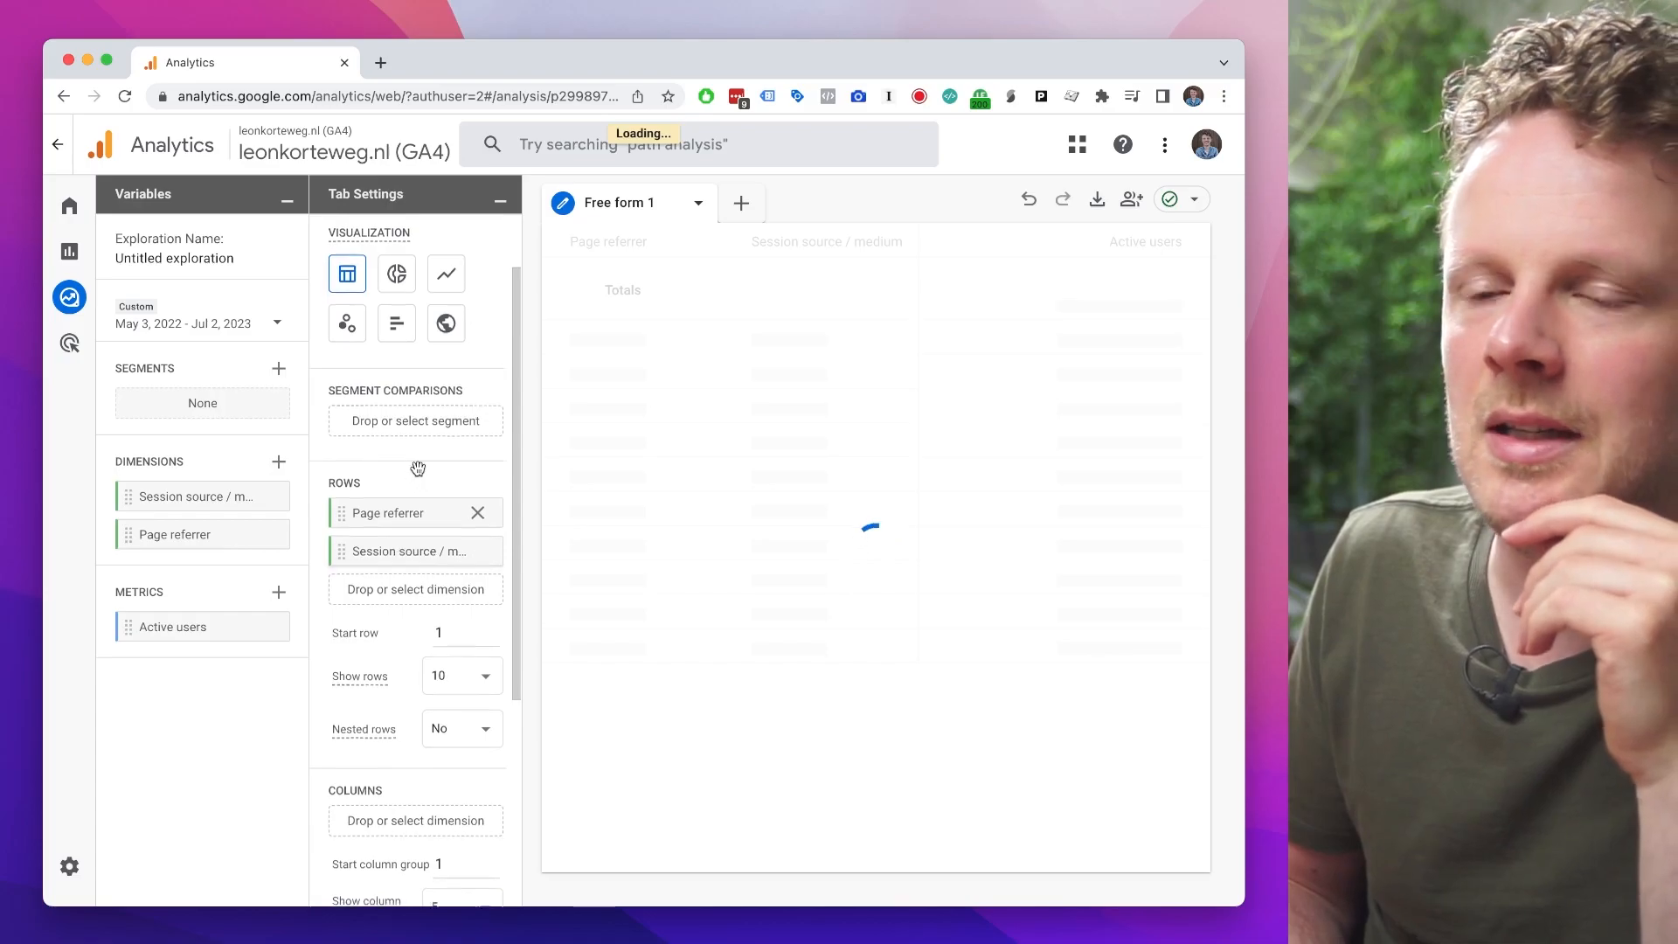
{"action": "scroll", "coordinate": [417, 469], "scroll_direction": "up", "scroll_amount": 2}
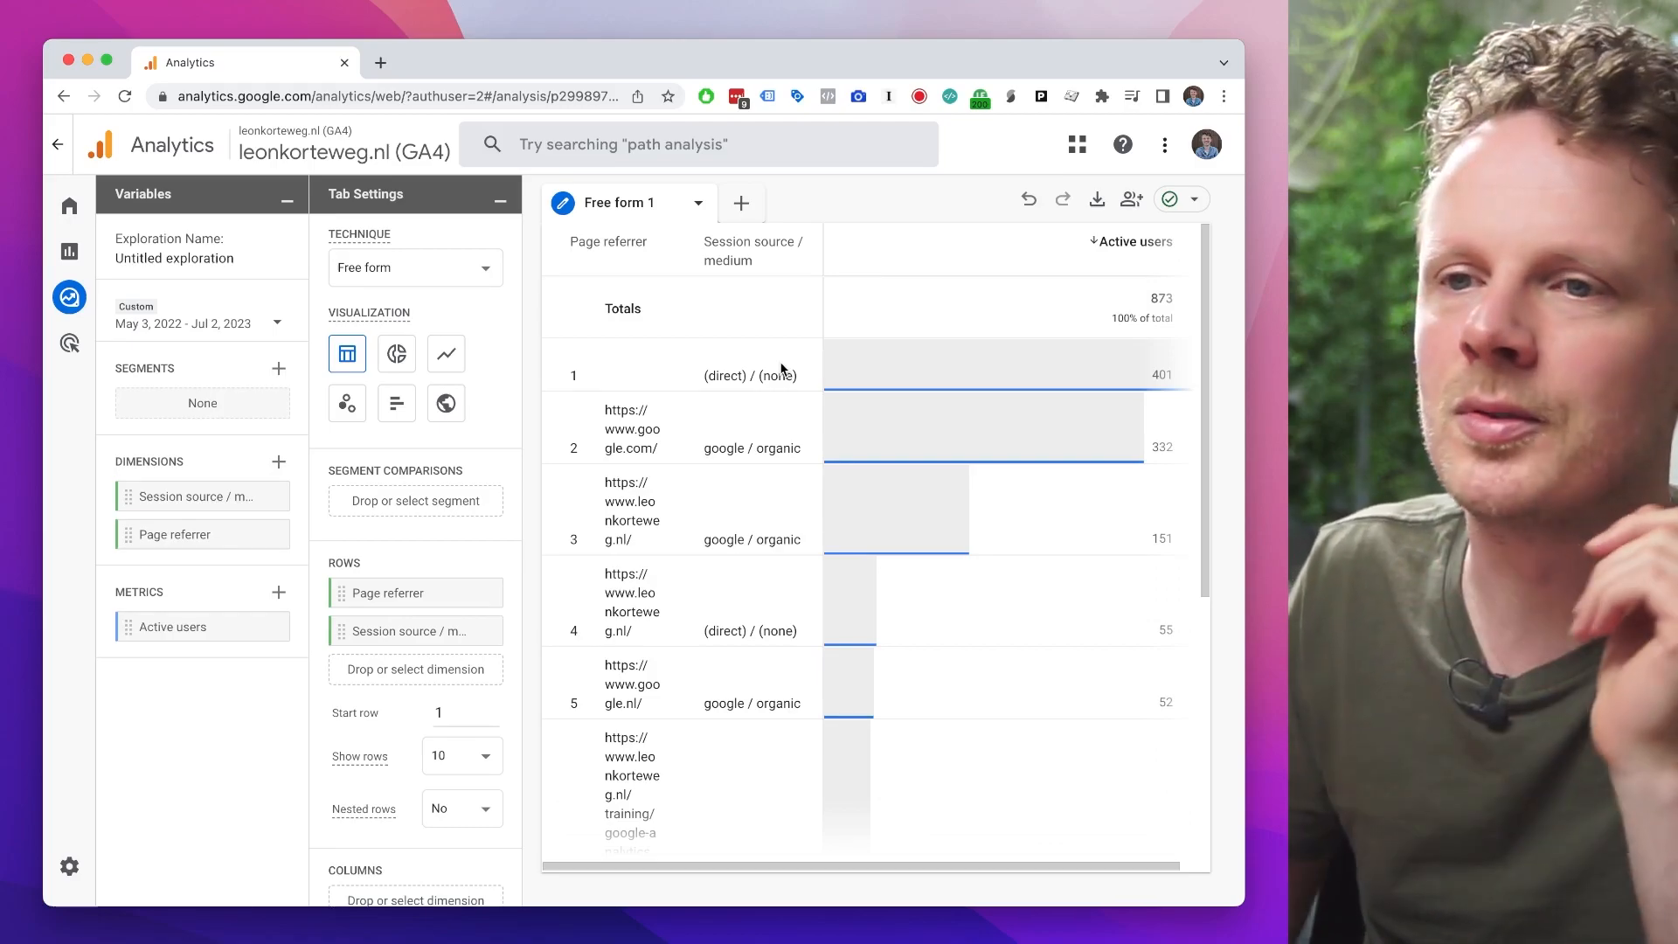
{"action": "left_click", "coordinate": [483, 635]}
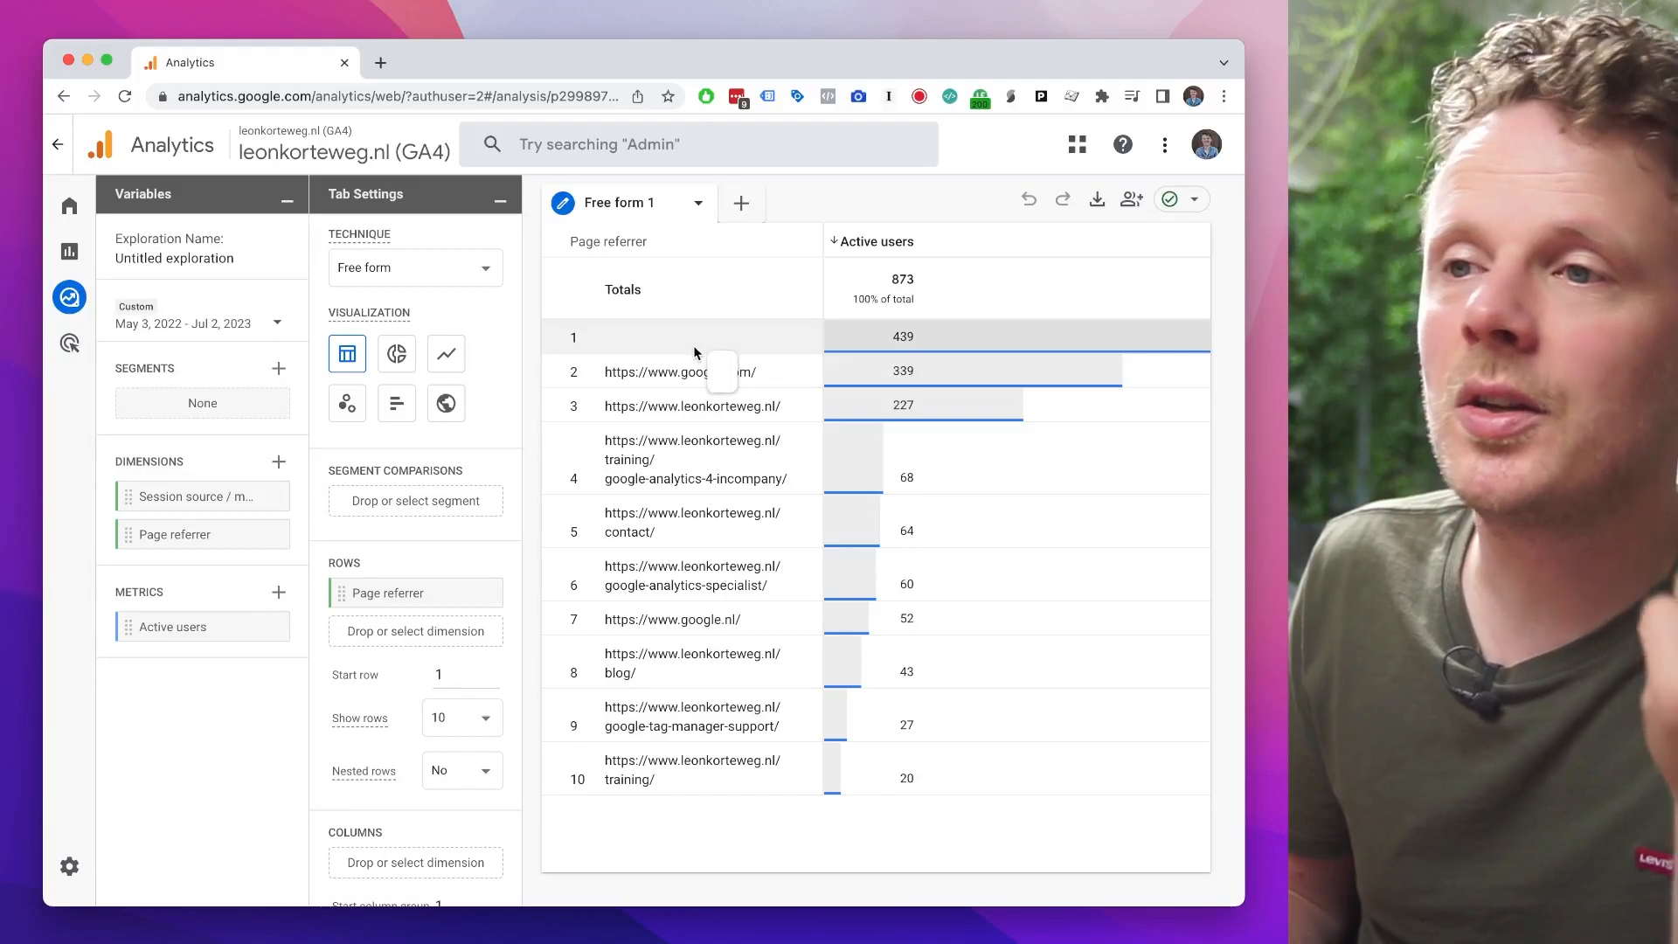
Step: Add a filter so that Page referrer does not contain leonkorteweg.nl, excluding the site's own pages
{"action": "left_click_drag", "start_coordinate": [627, 408], "coordinate": [768, 403]}
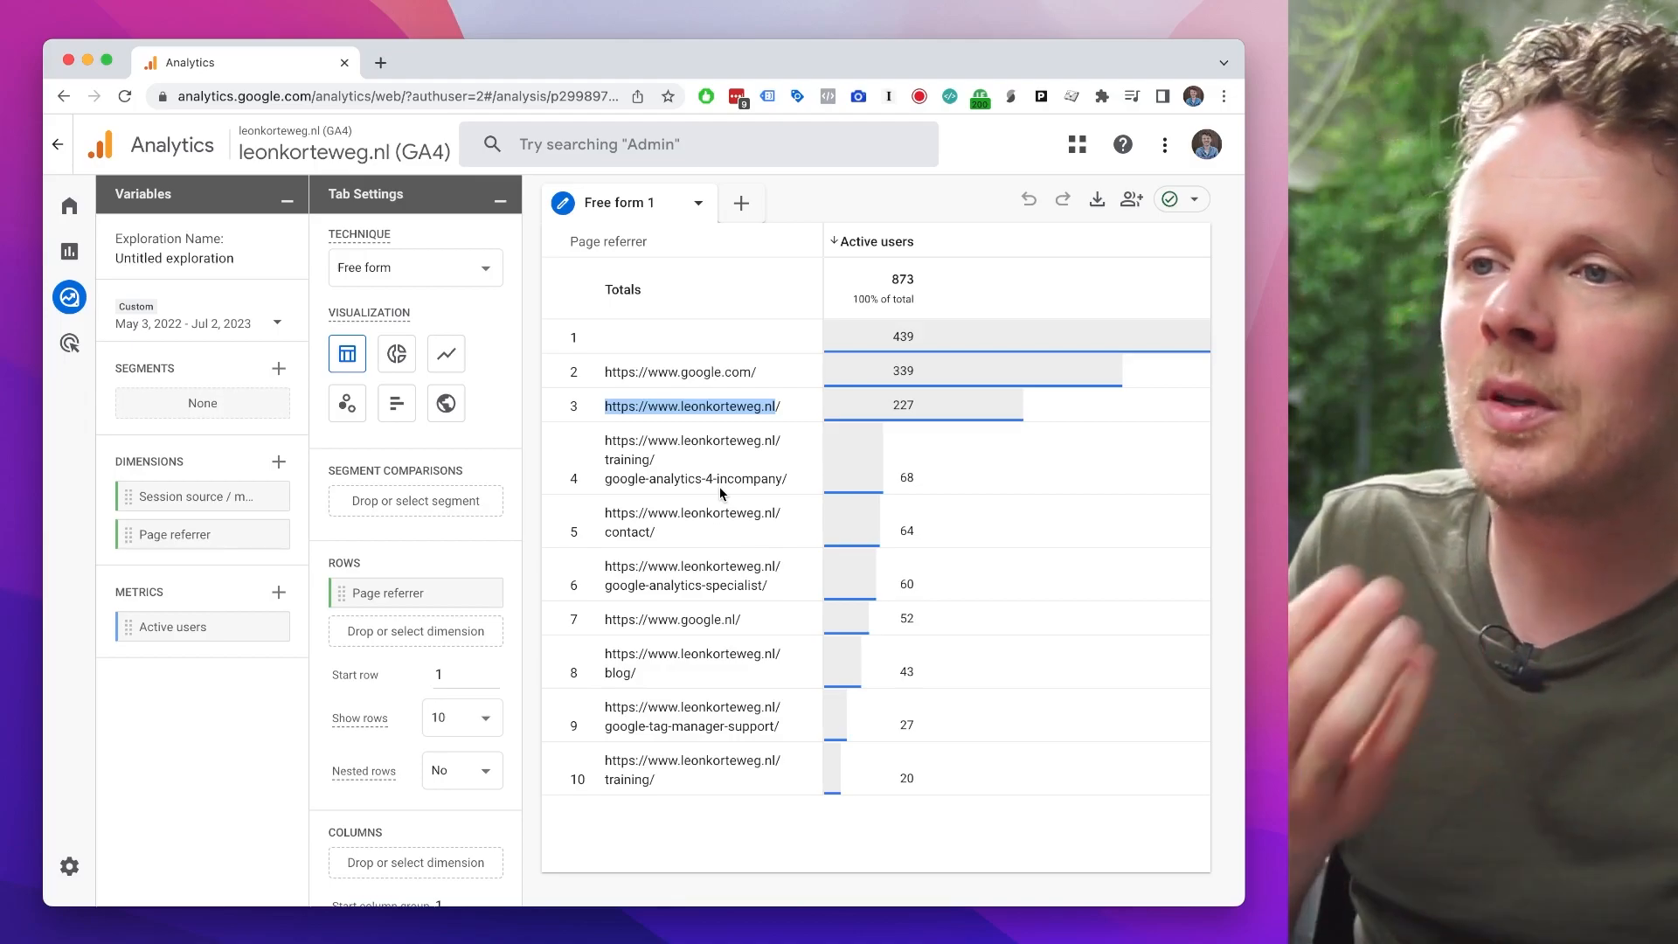
{"action": "left_click", "coordinate": [714, 442]}
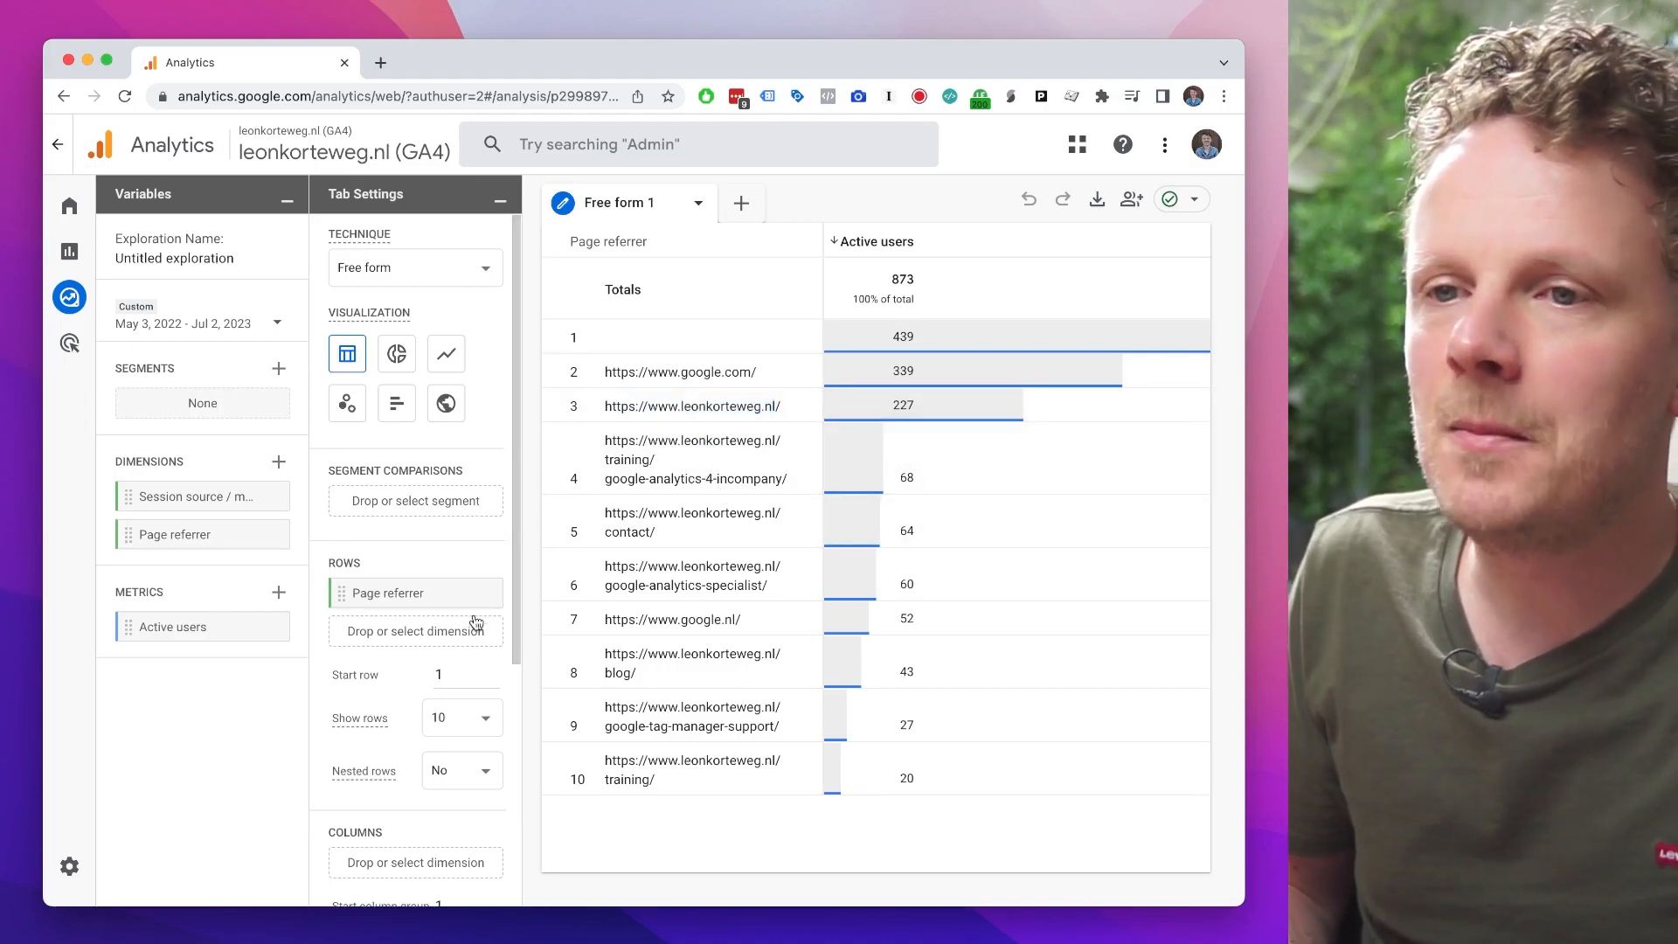
{"action": "scroll", "coordinate": [477, 582], "scroll_direction": "down", "scroll_amount": 5}
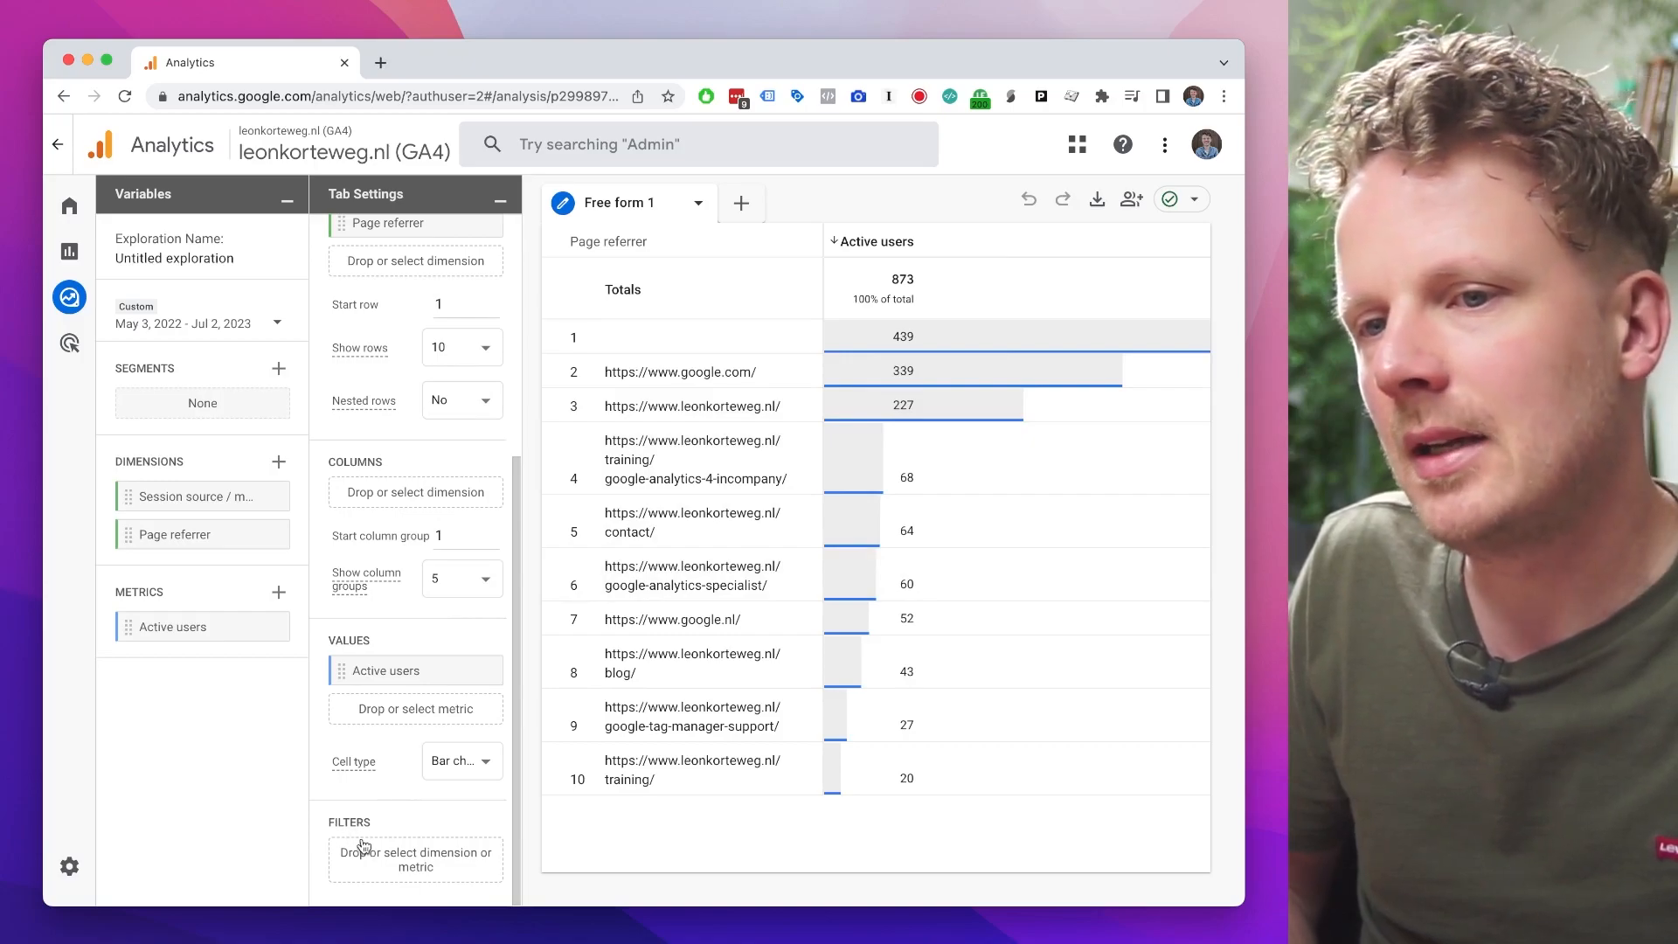
{"action": "left_click_drag", "start_coordinate": [202, 539], "coordinate": [416, 863]}
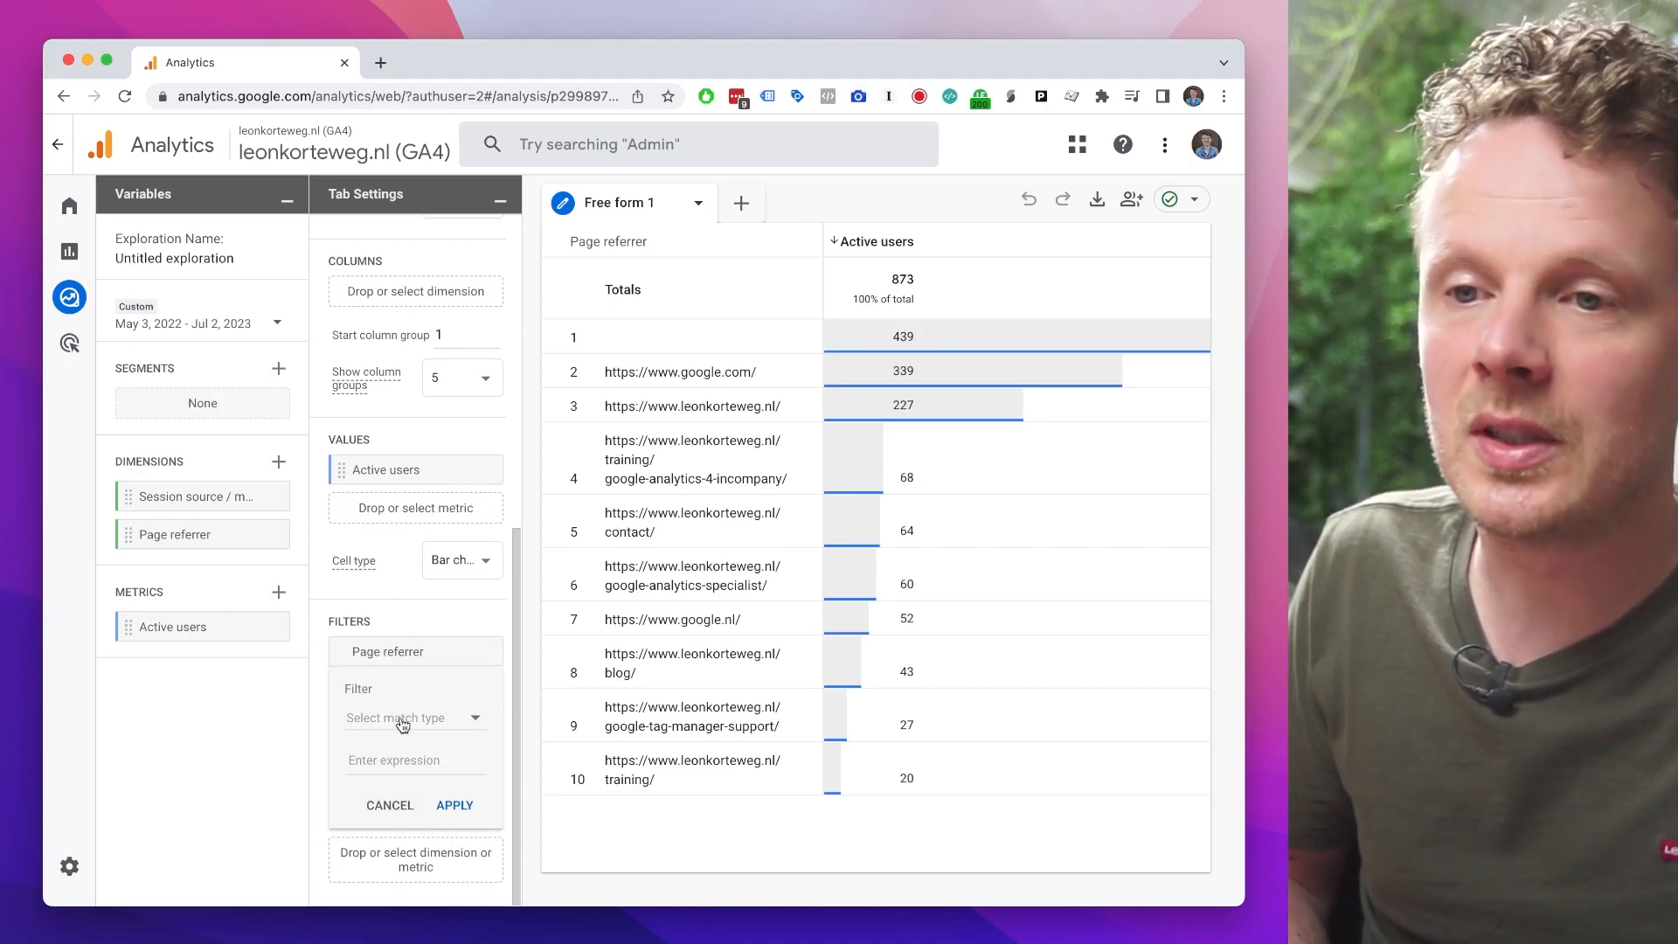
{"action": "left_click", "coordinate": [399, 724]}
{"action": "scroll", "coordinate": [404, 769], "scroll_direction": "down", "scroll_amount": 5}
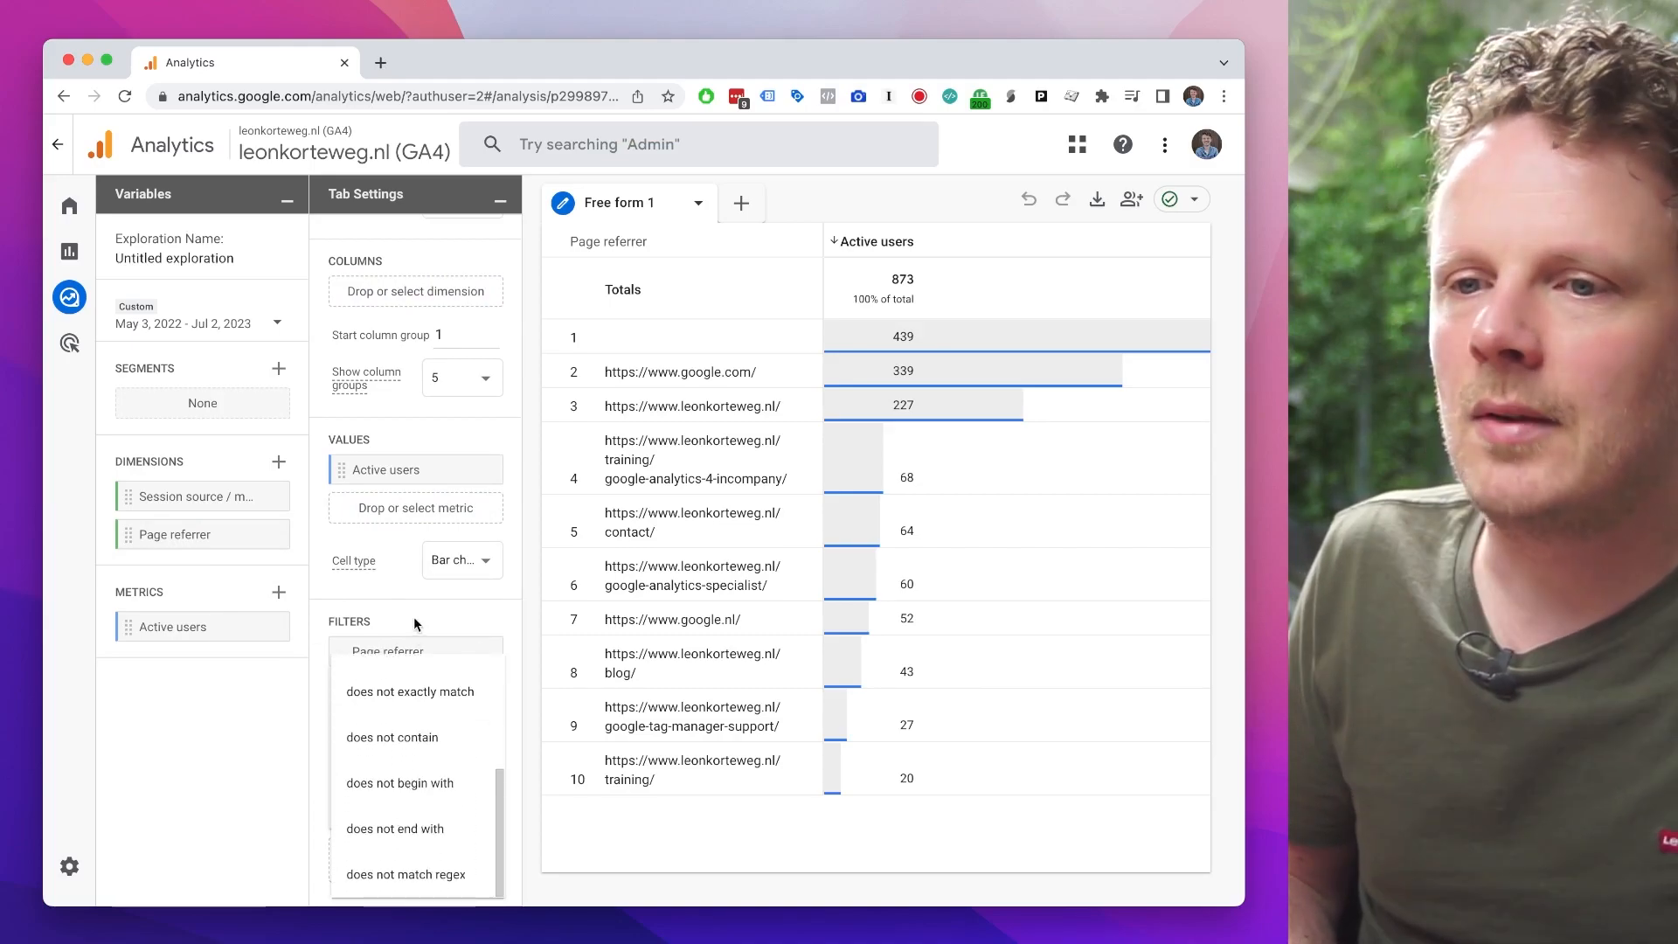
{"action": "left_click", "coordinate": [411, 738]}
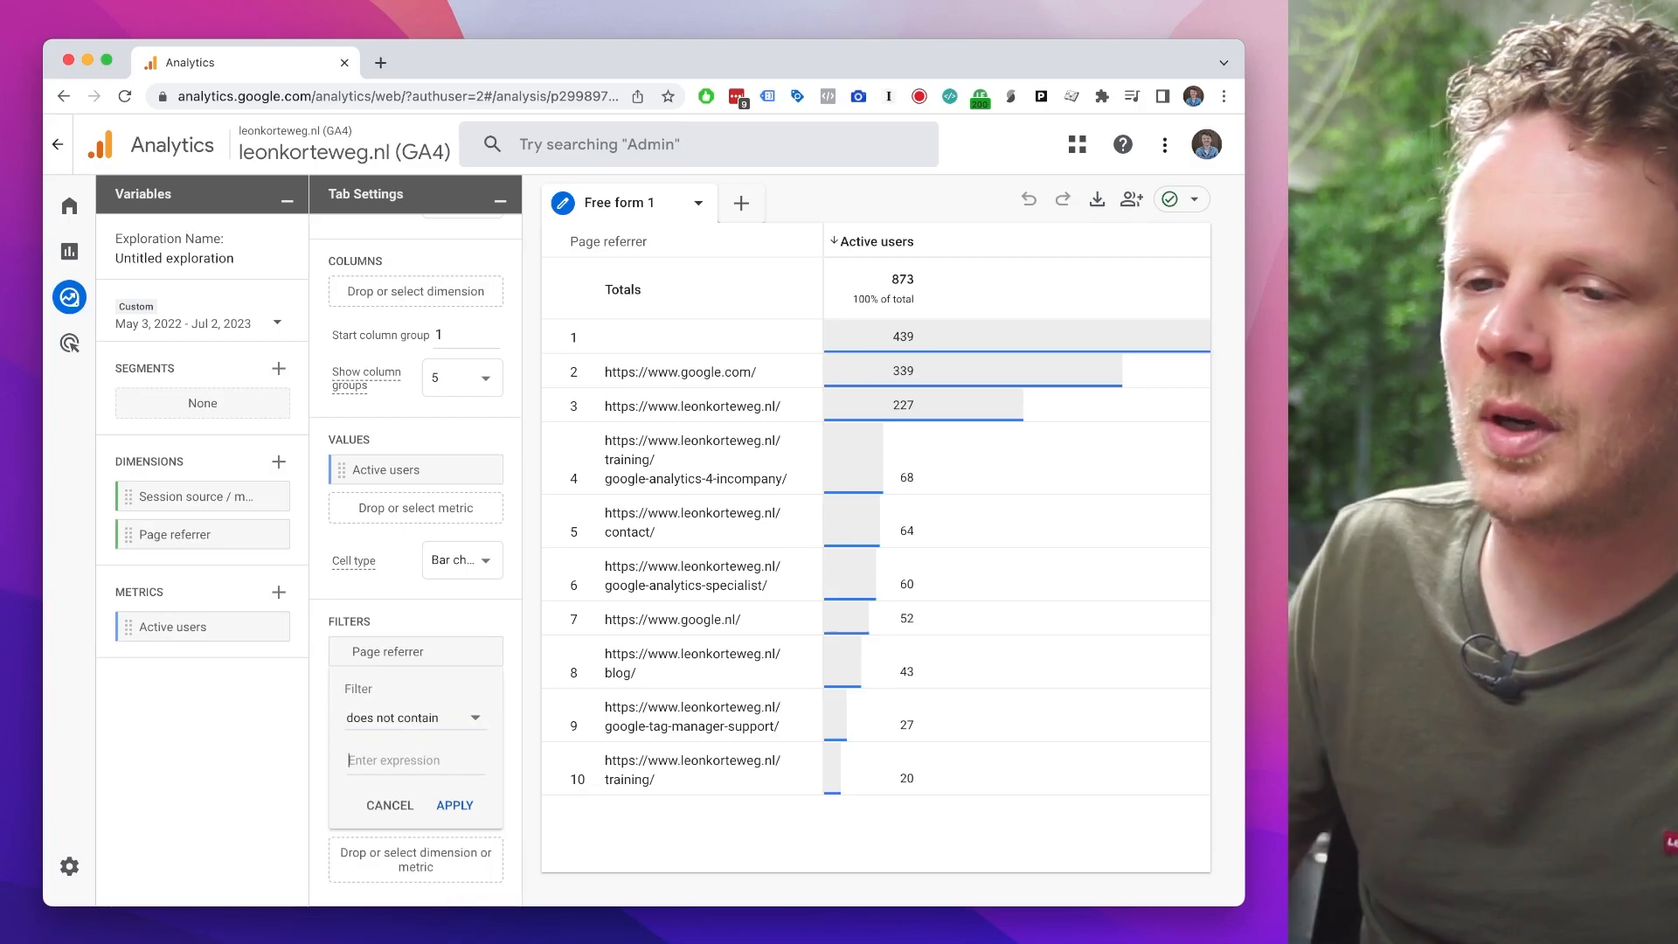
{"action": "left_click", "coordinate": [350, 759]}
{"action": "type", "text": "leonkorteweg.nl"}
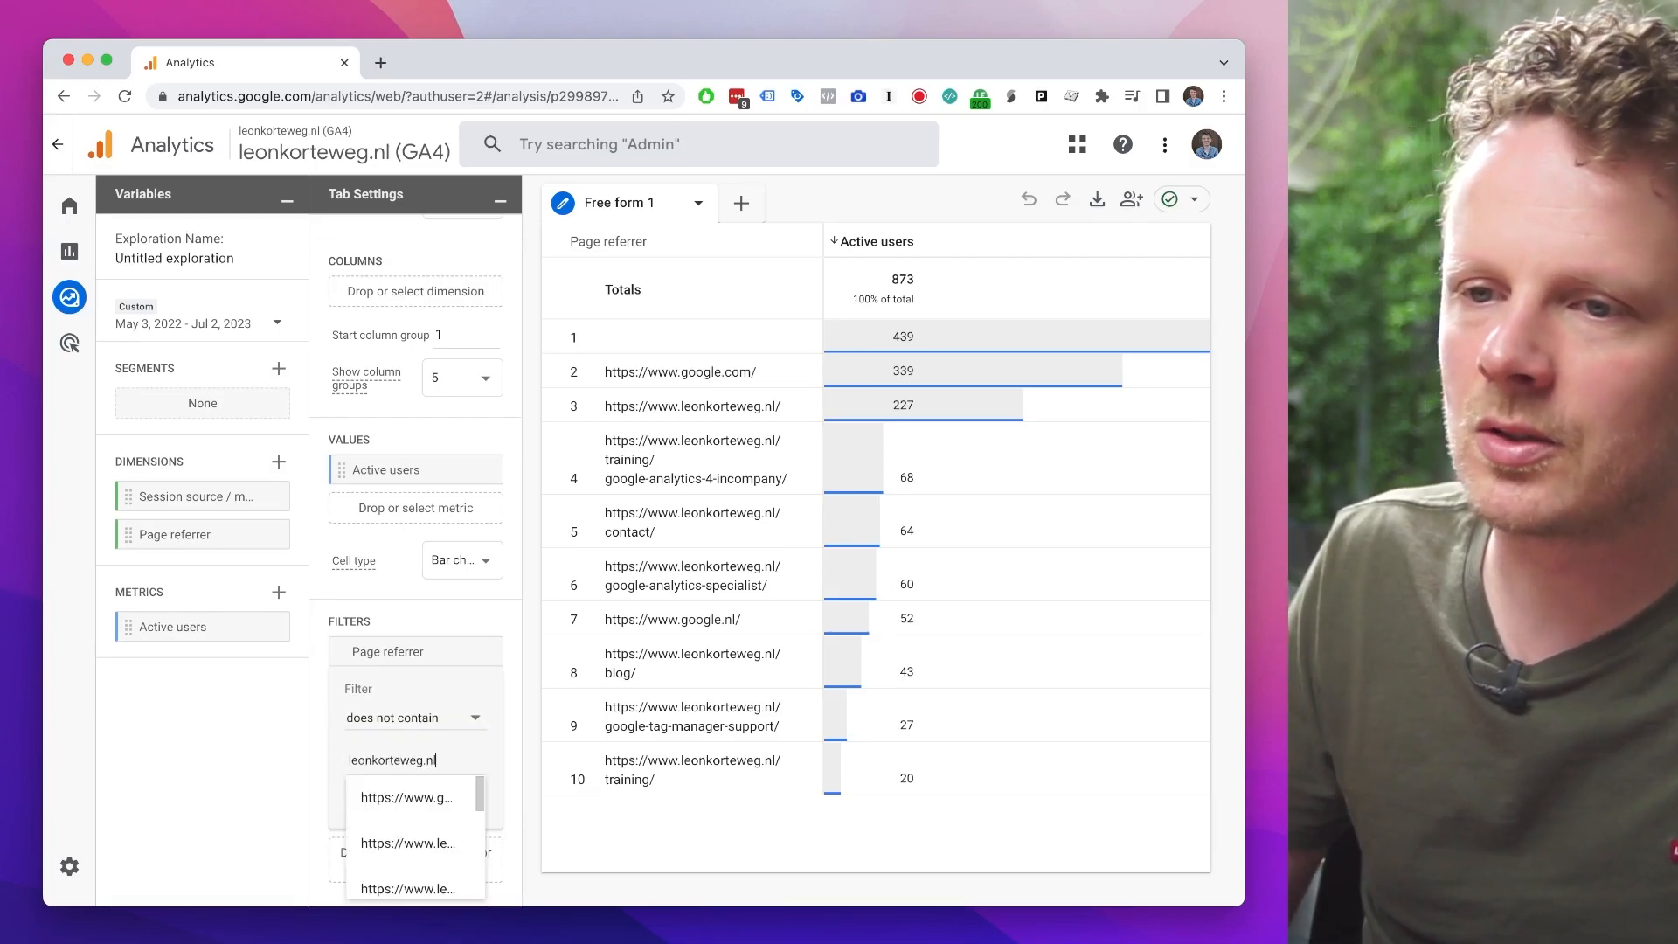
{"action": "left_click", "coordinate": [455, 805]}
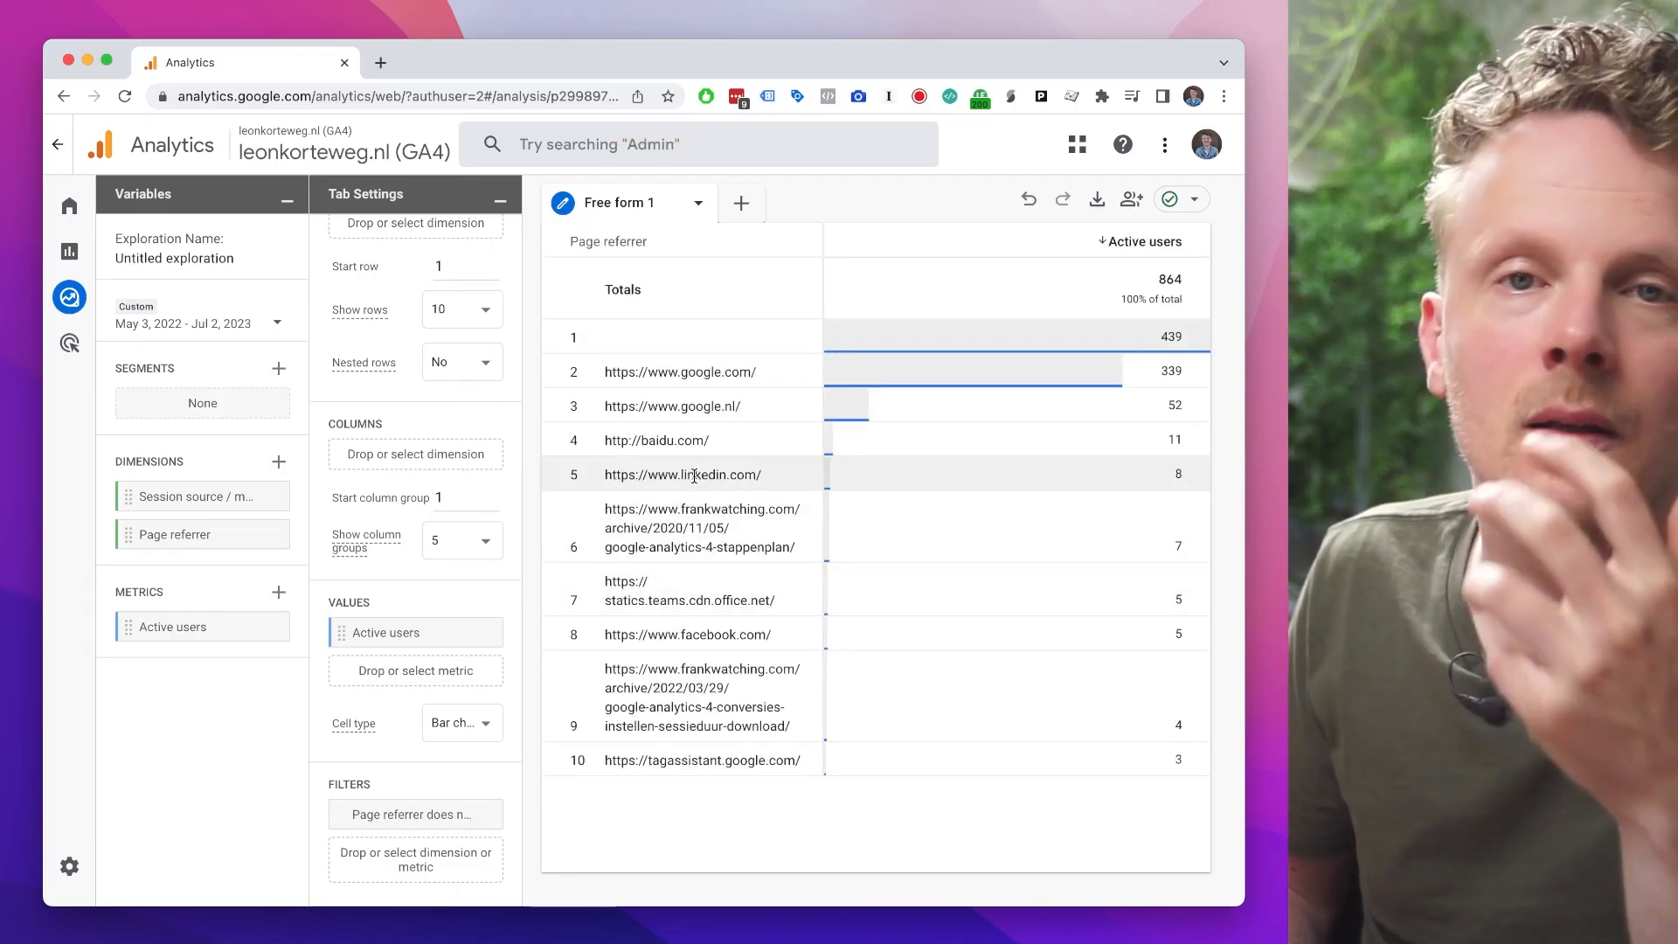
Step: Show 100 rows in the free-form table and look through the additional page referrers
{"action": "left_click", "coordinate": [483, 320]}
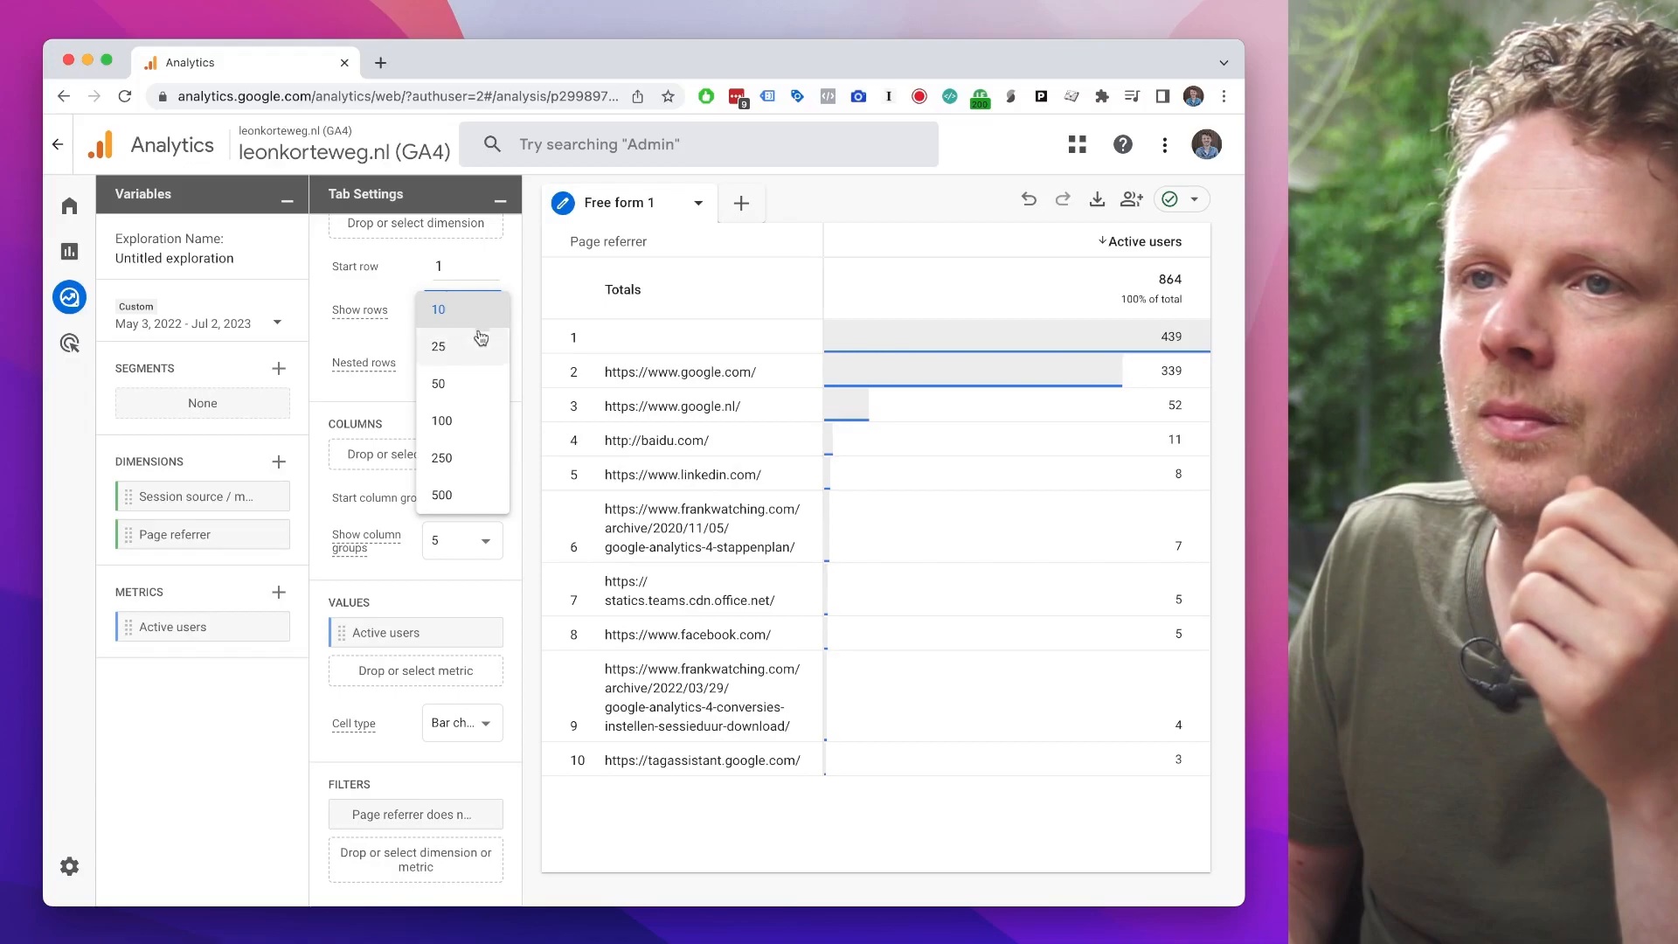
{"action": "left_click", "coordinate": [476, 422]}
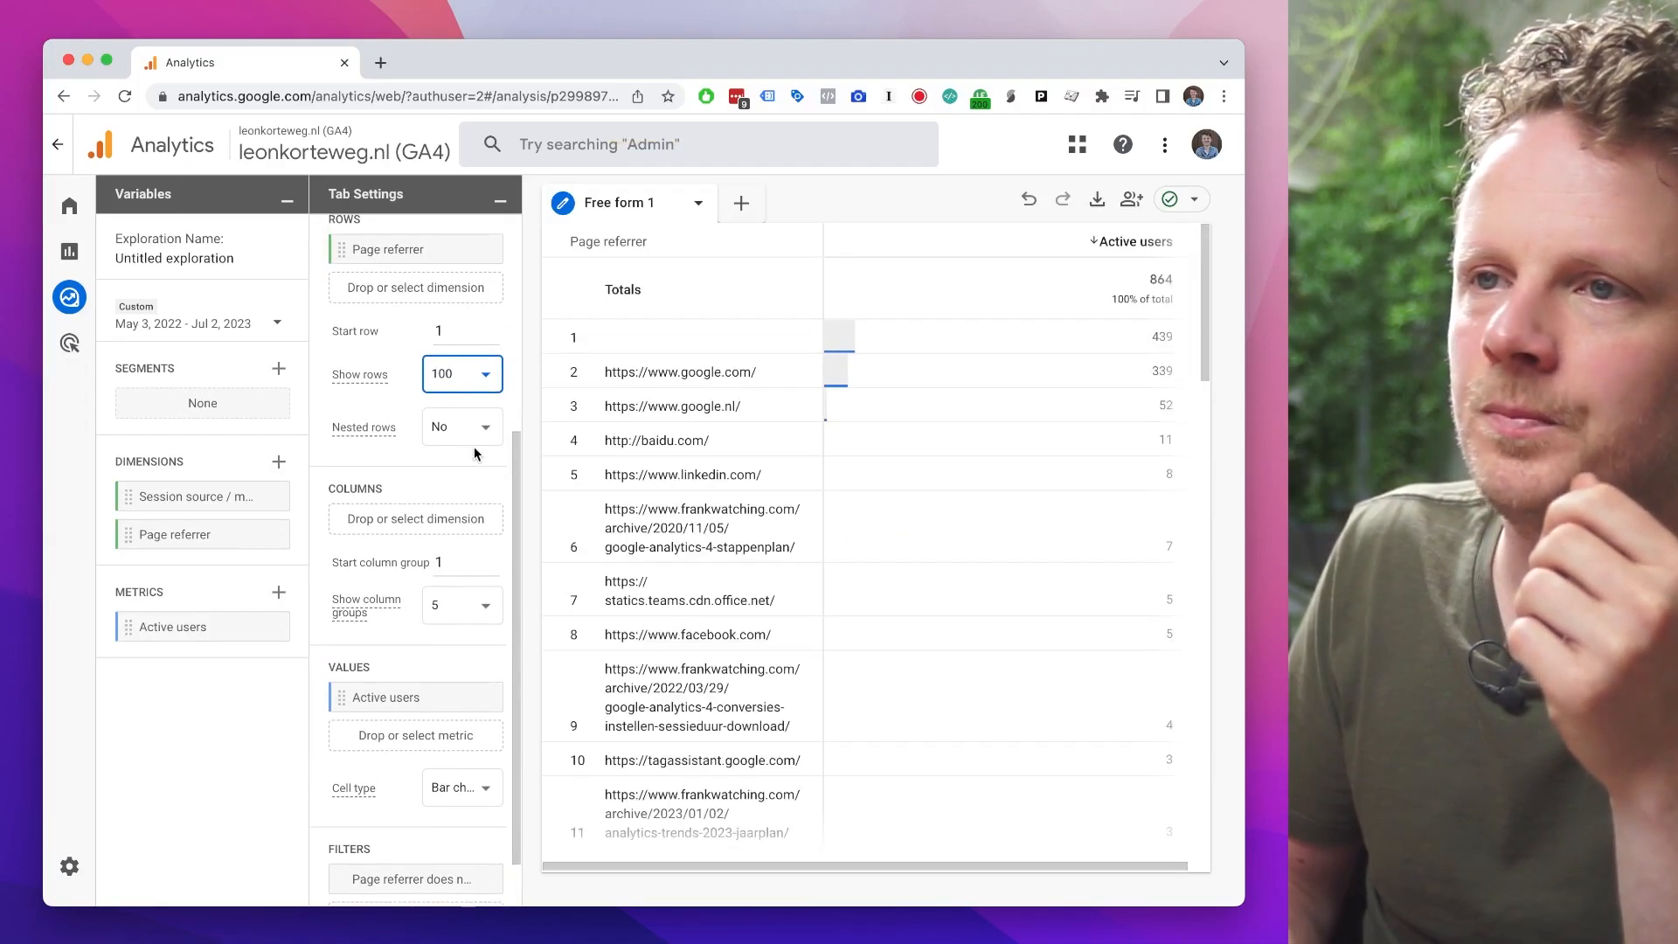
{"action": "scroll", "coordinate": [743, 612], "scroll_direction": "down", "scroll_amount": 5}
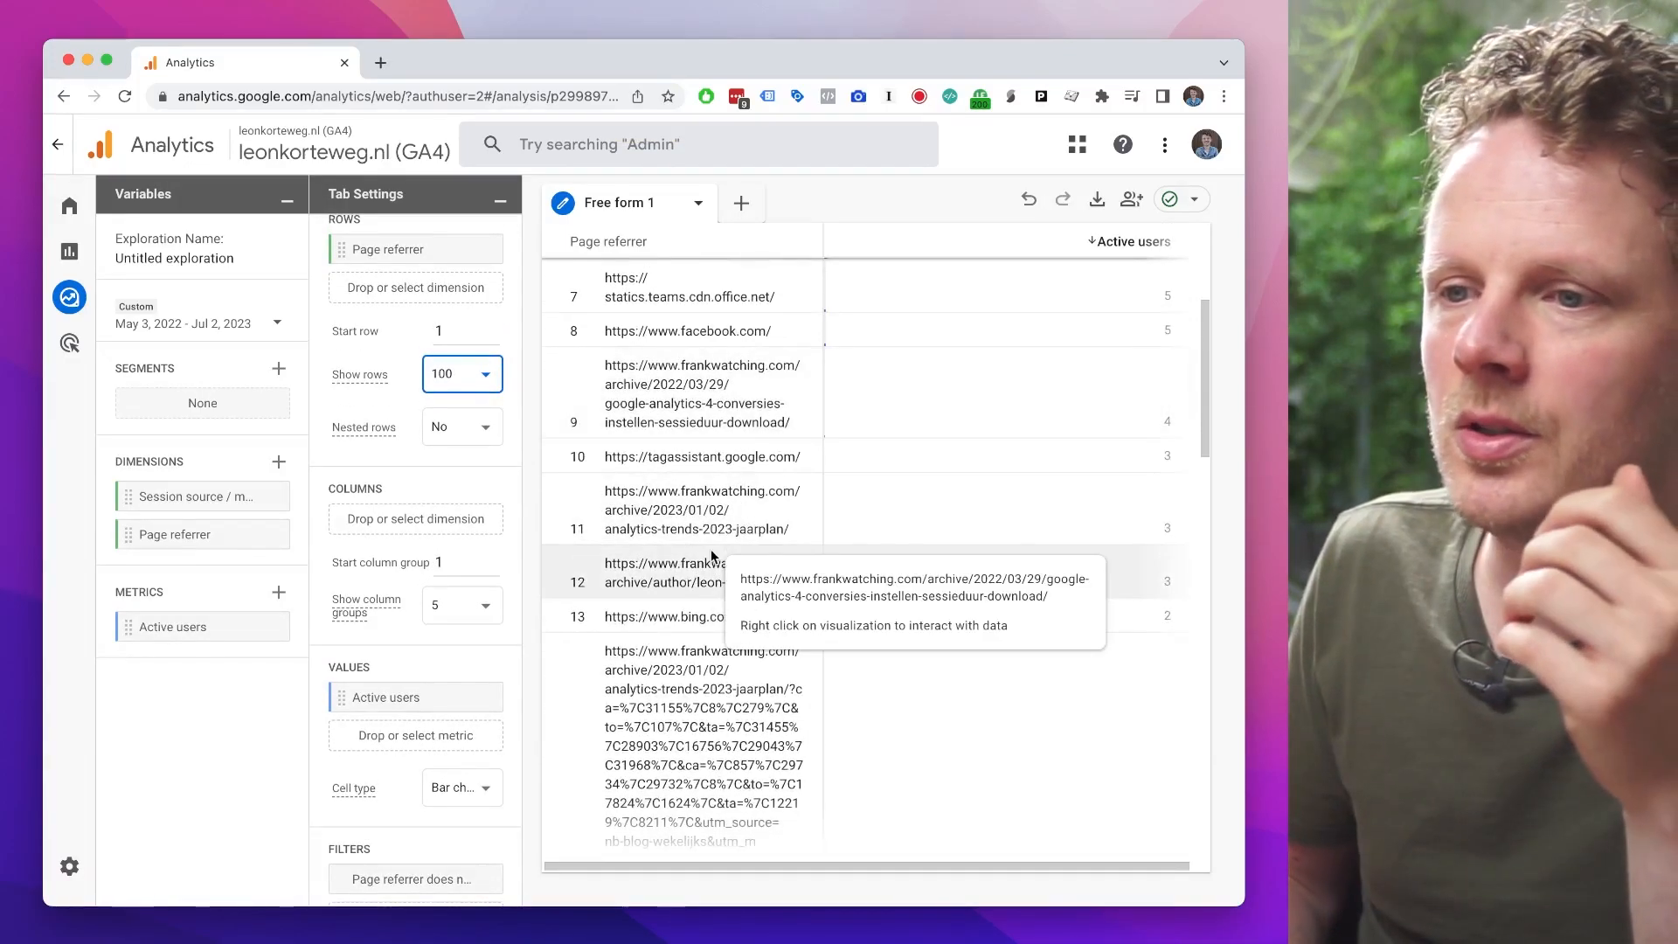
{"action": "scroll", "coordinate": [948, 599], "scroll_direction": "down", "scroll_amount": 3}
{"action": "scroll", "coordinate": [947, 599], "scroll_direction": "down", "scroll_amount": 3}
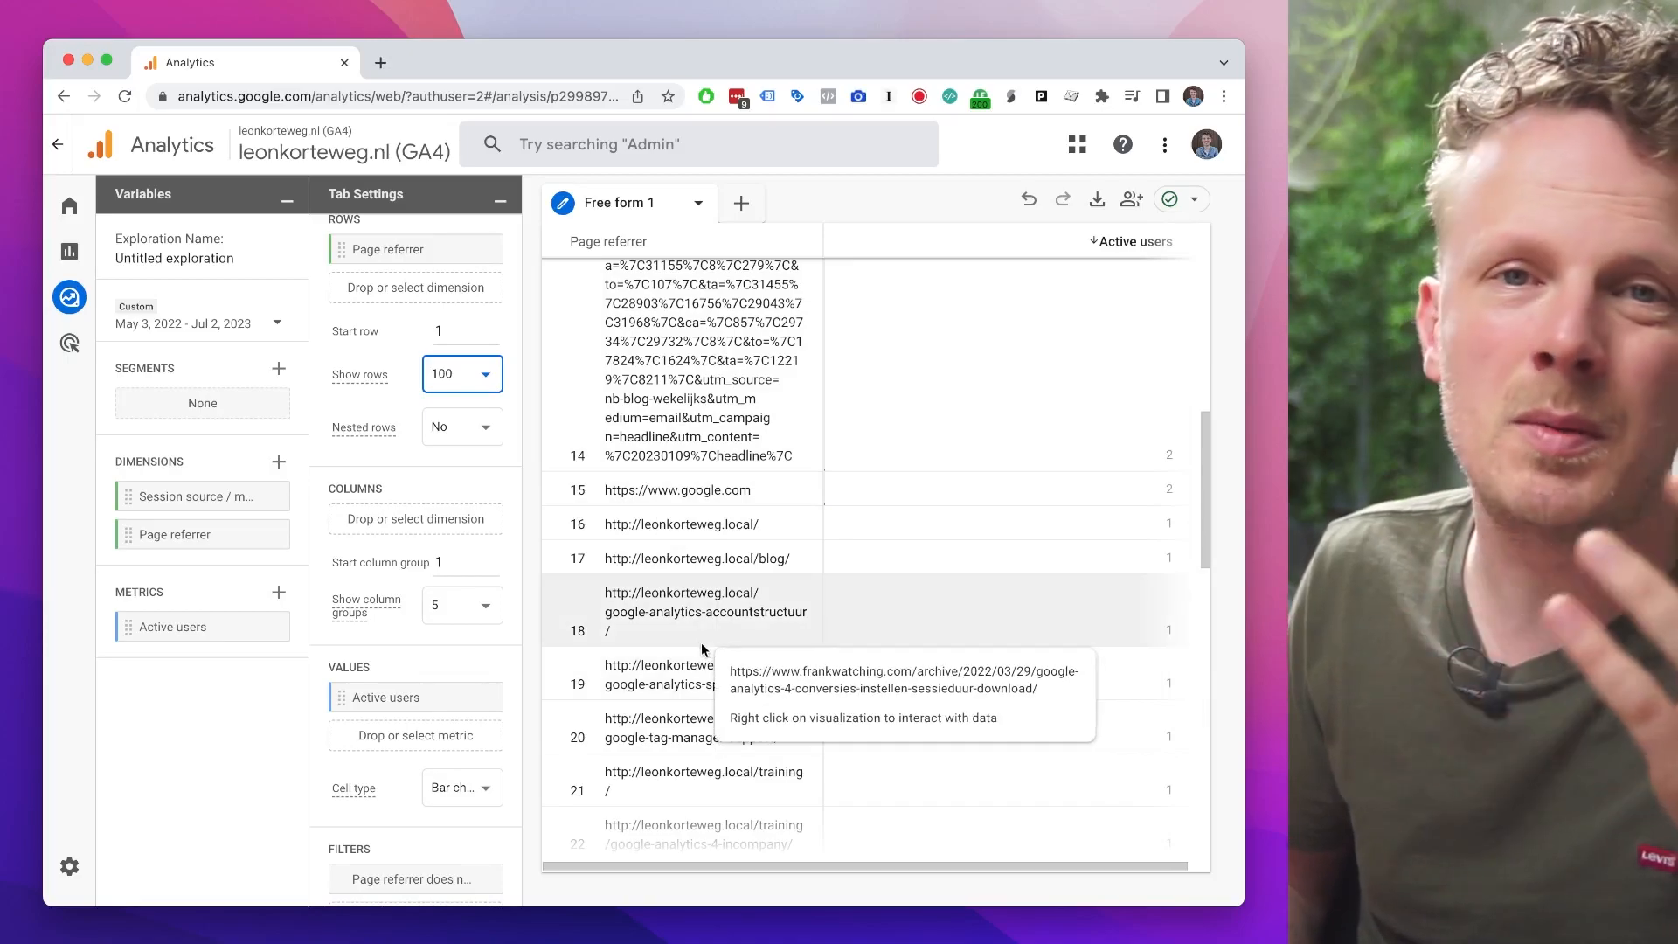
Step: Add a second Page referrer filter that excludes values containing leonkorteweg.local
{"action": "double_click", "coordinate": [678, 523]}
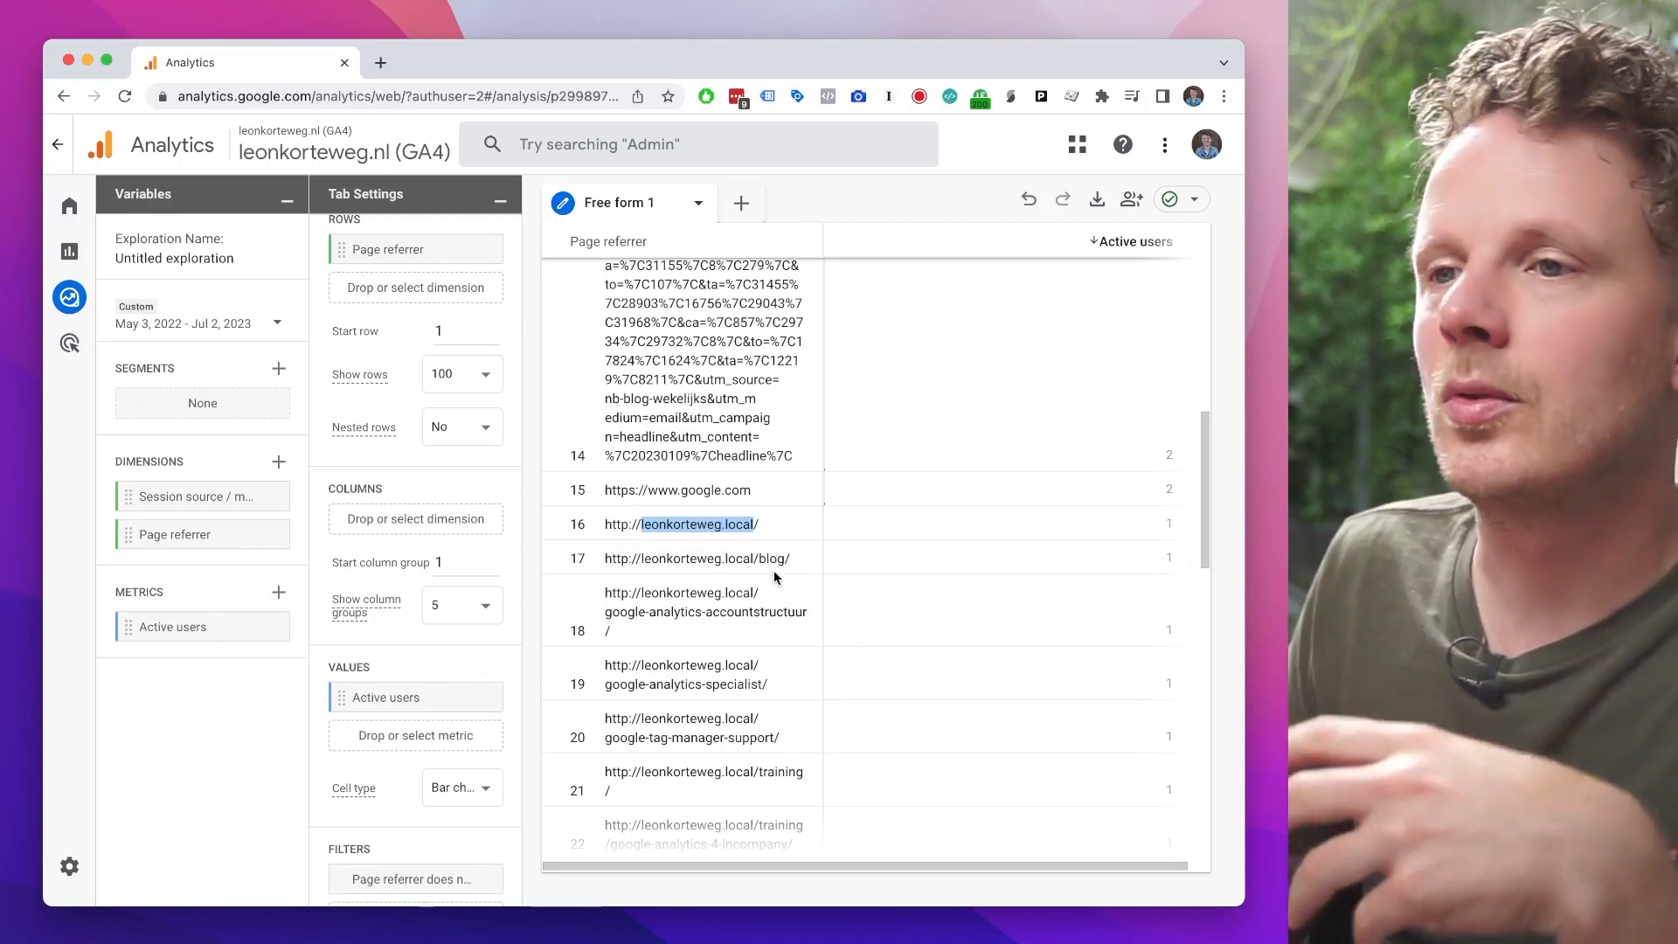
{"action": "scroll", "coordinate": [791, 478], "scroll_direction": "up", "scroll_amount": 1}
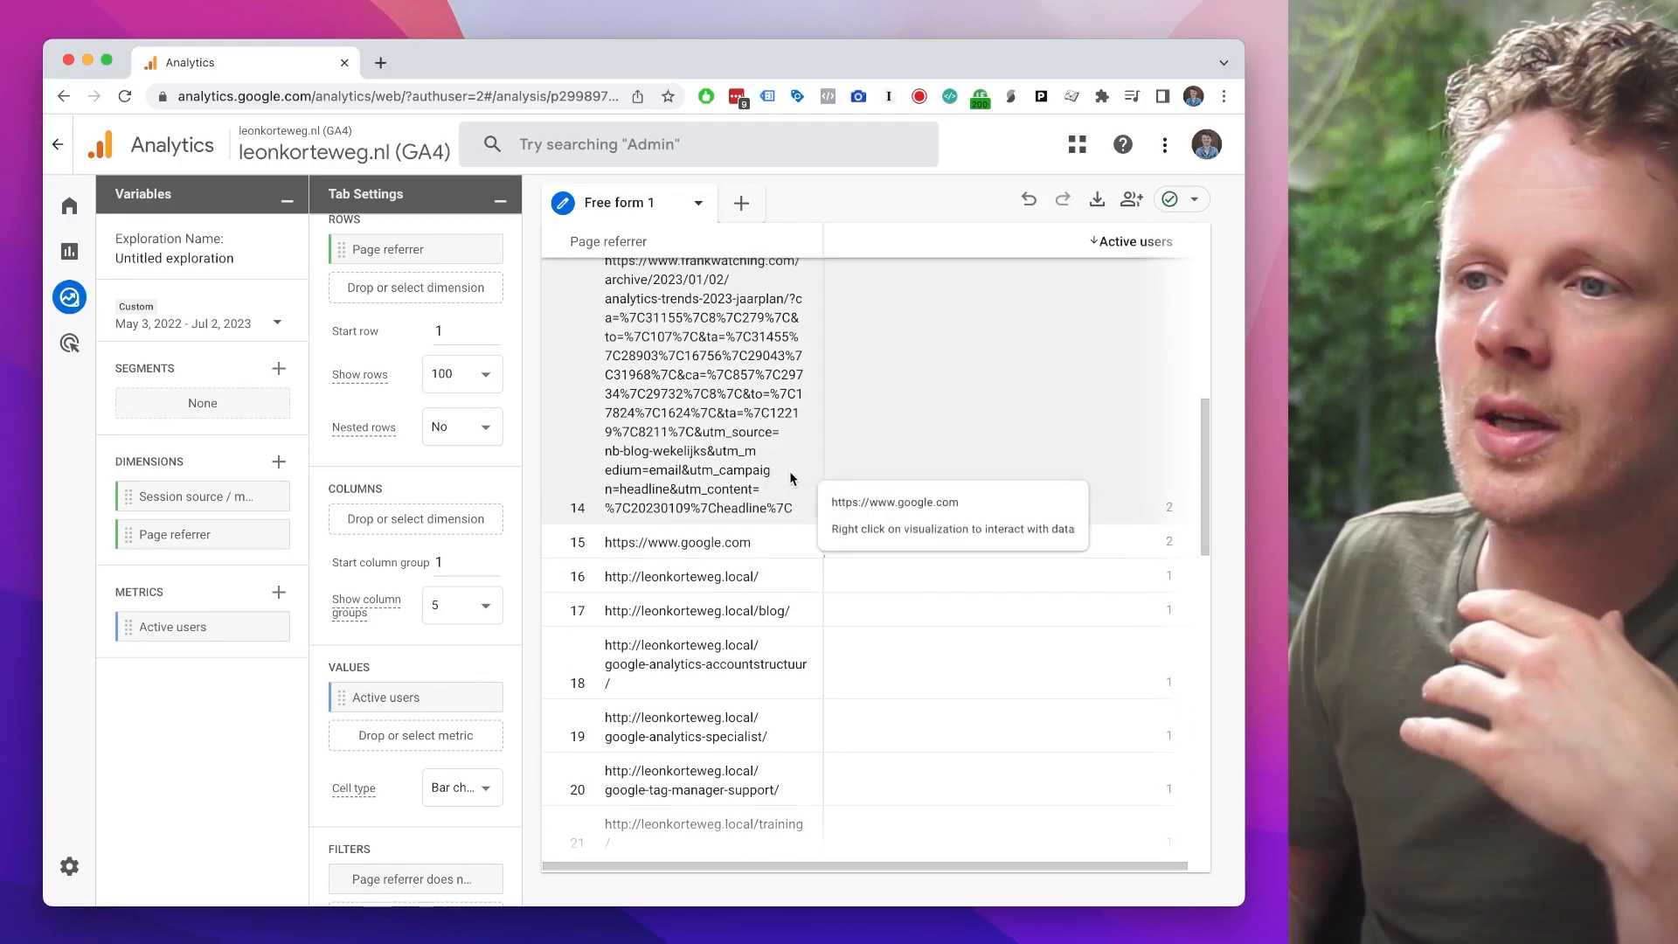
{"action": "scroll", "coordinate": [406, 468], "scroll_direction": "down", "scroll_amount": 2}
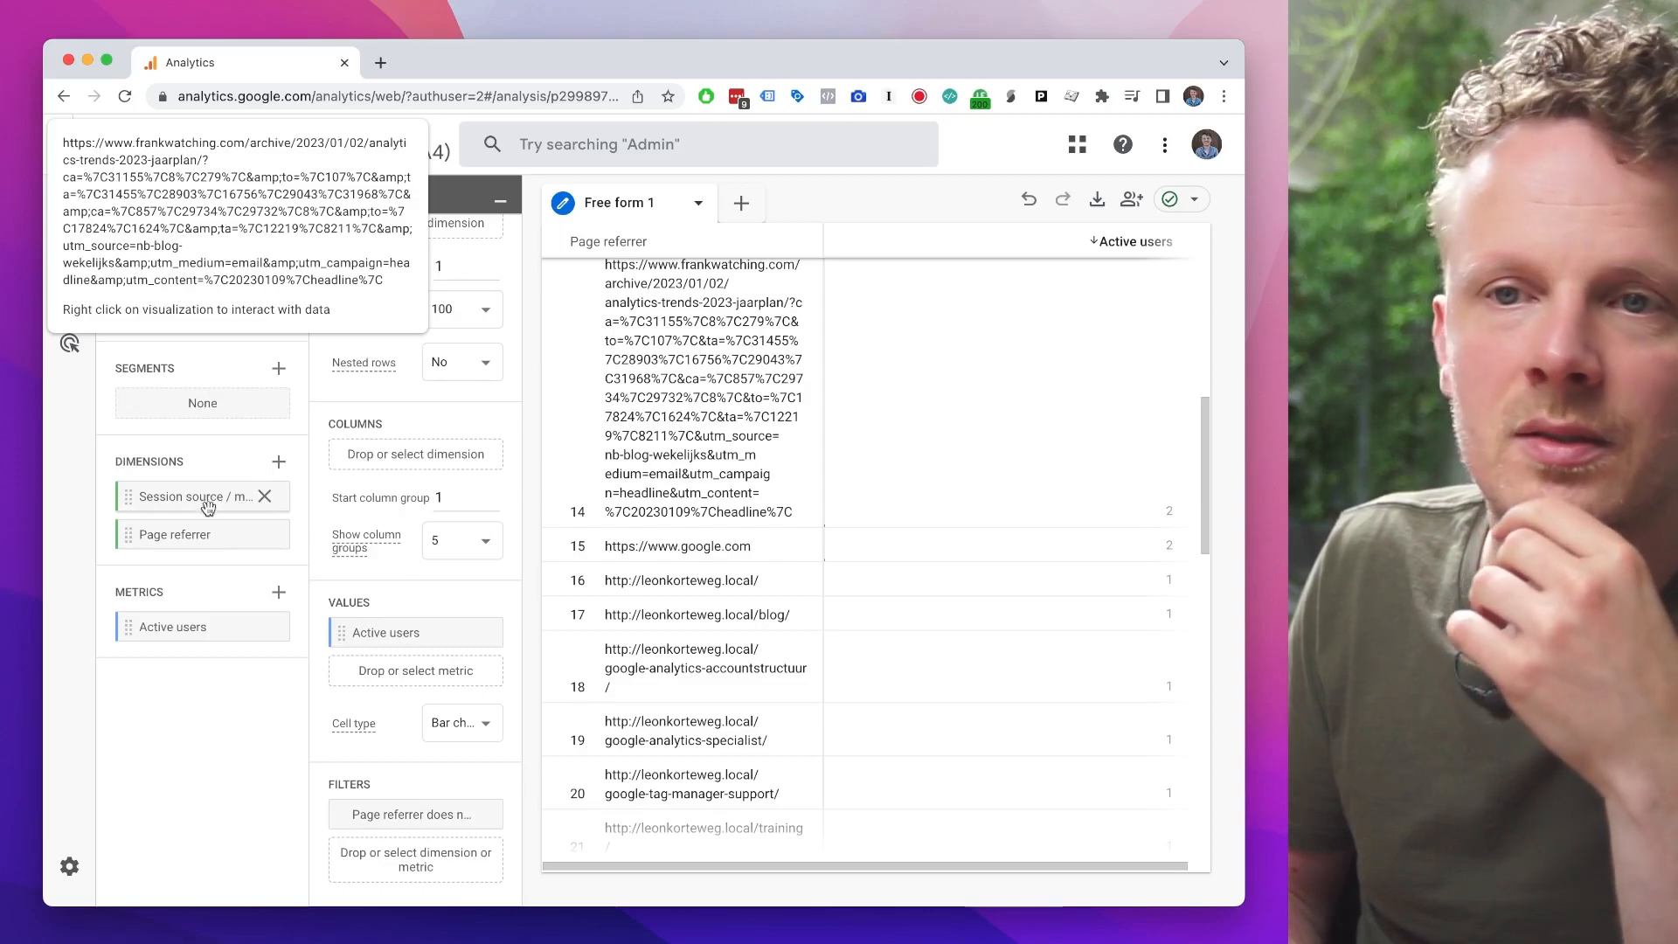
{"action": "left_click_drag", "start_coordinate": [178, 535], "coordinate": [420, 816]}
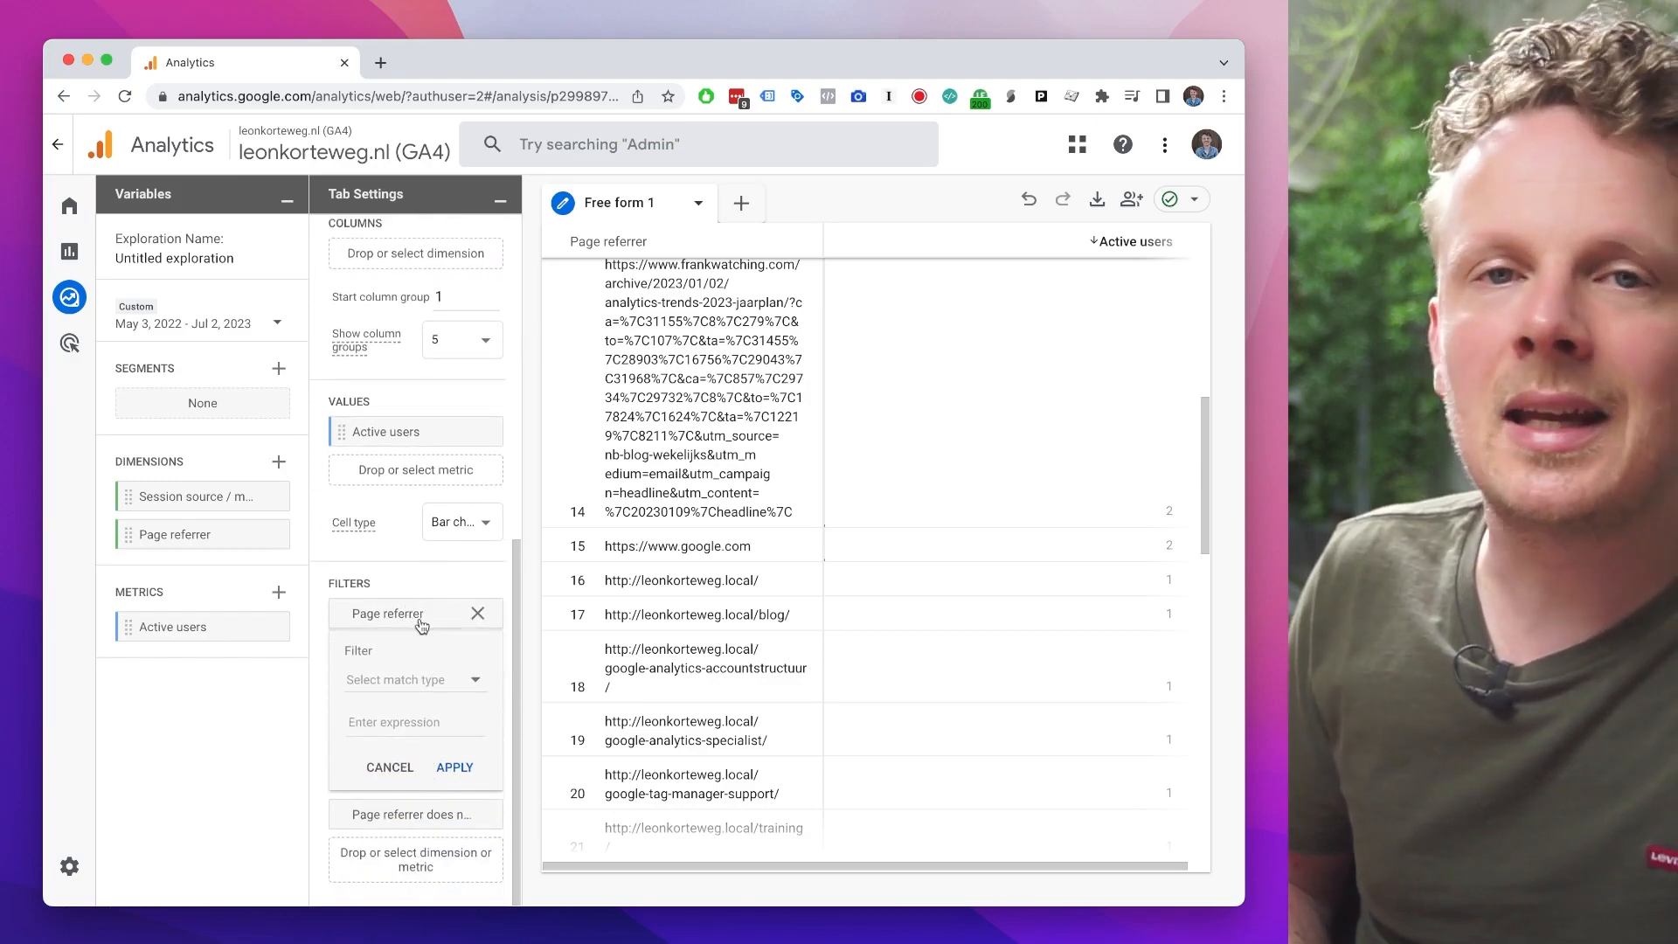
{"action": "left_click", "coordinate": [407, 683]}
{"action": "scroll", "coordinate": [428, 751], "scroll_direction": "down", "scroll_amount": 3}
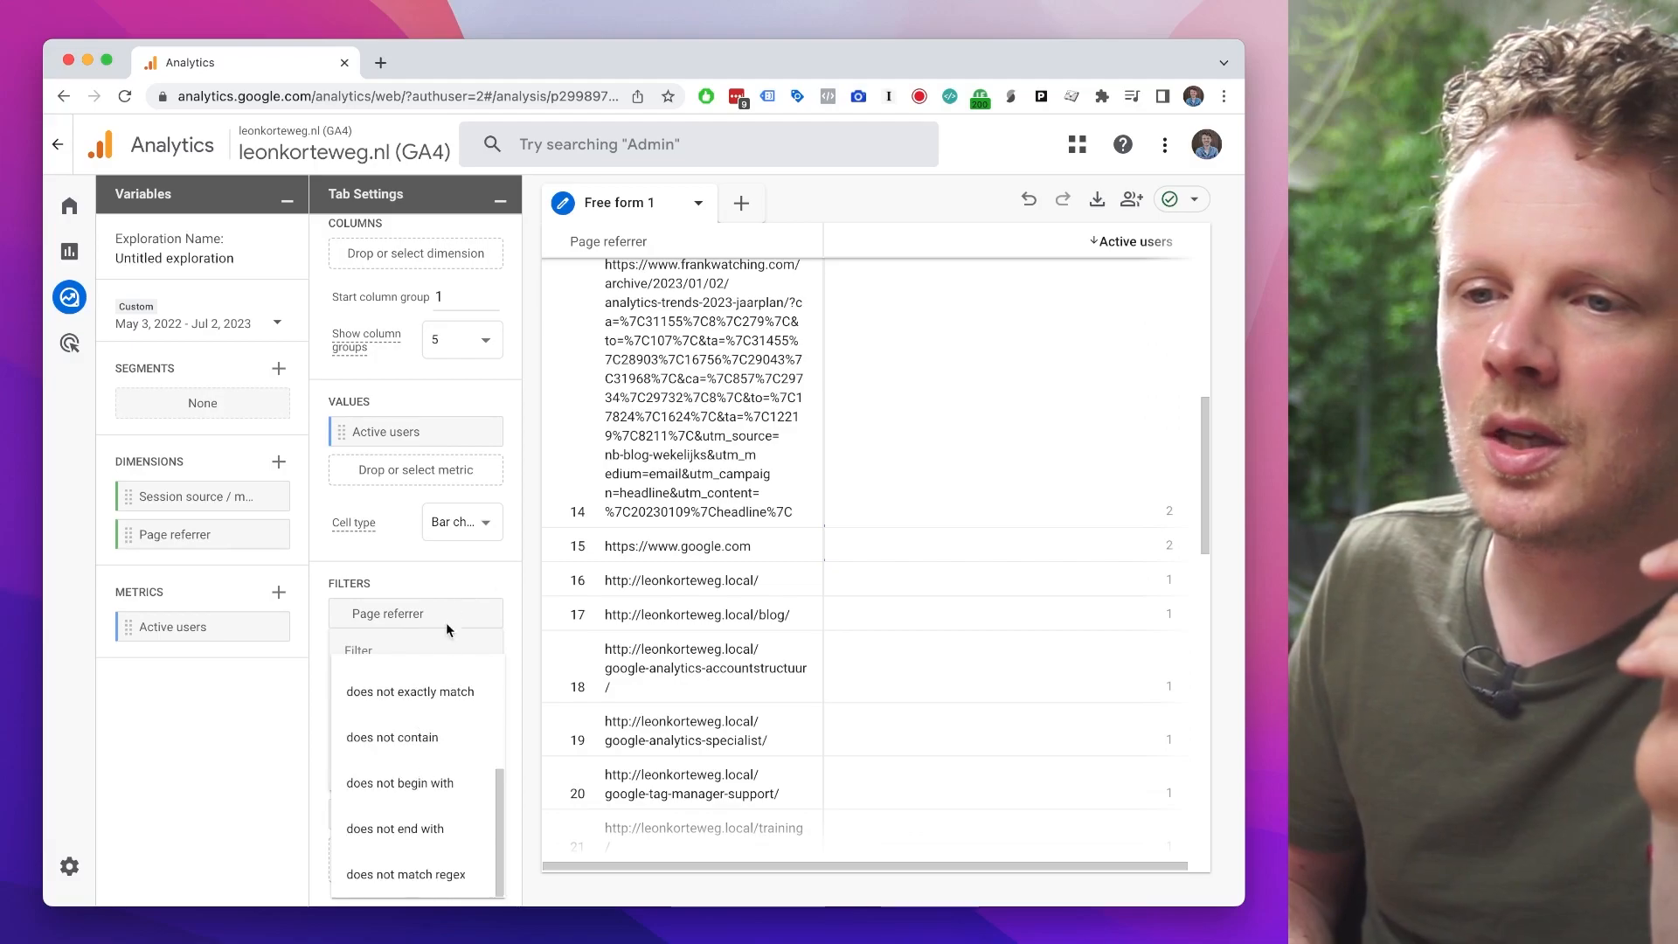
{"action": "left_click", "coordinate": [432, 742]}
{"action": "left_click", "coordinate": [411, 723]}
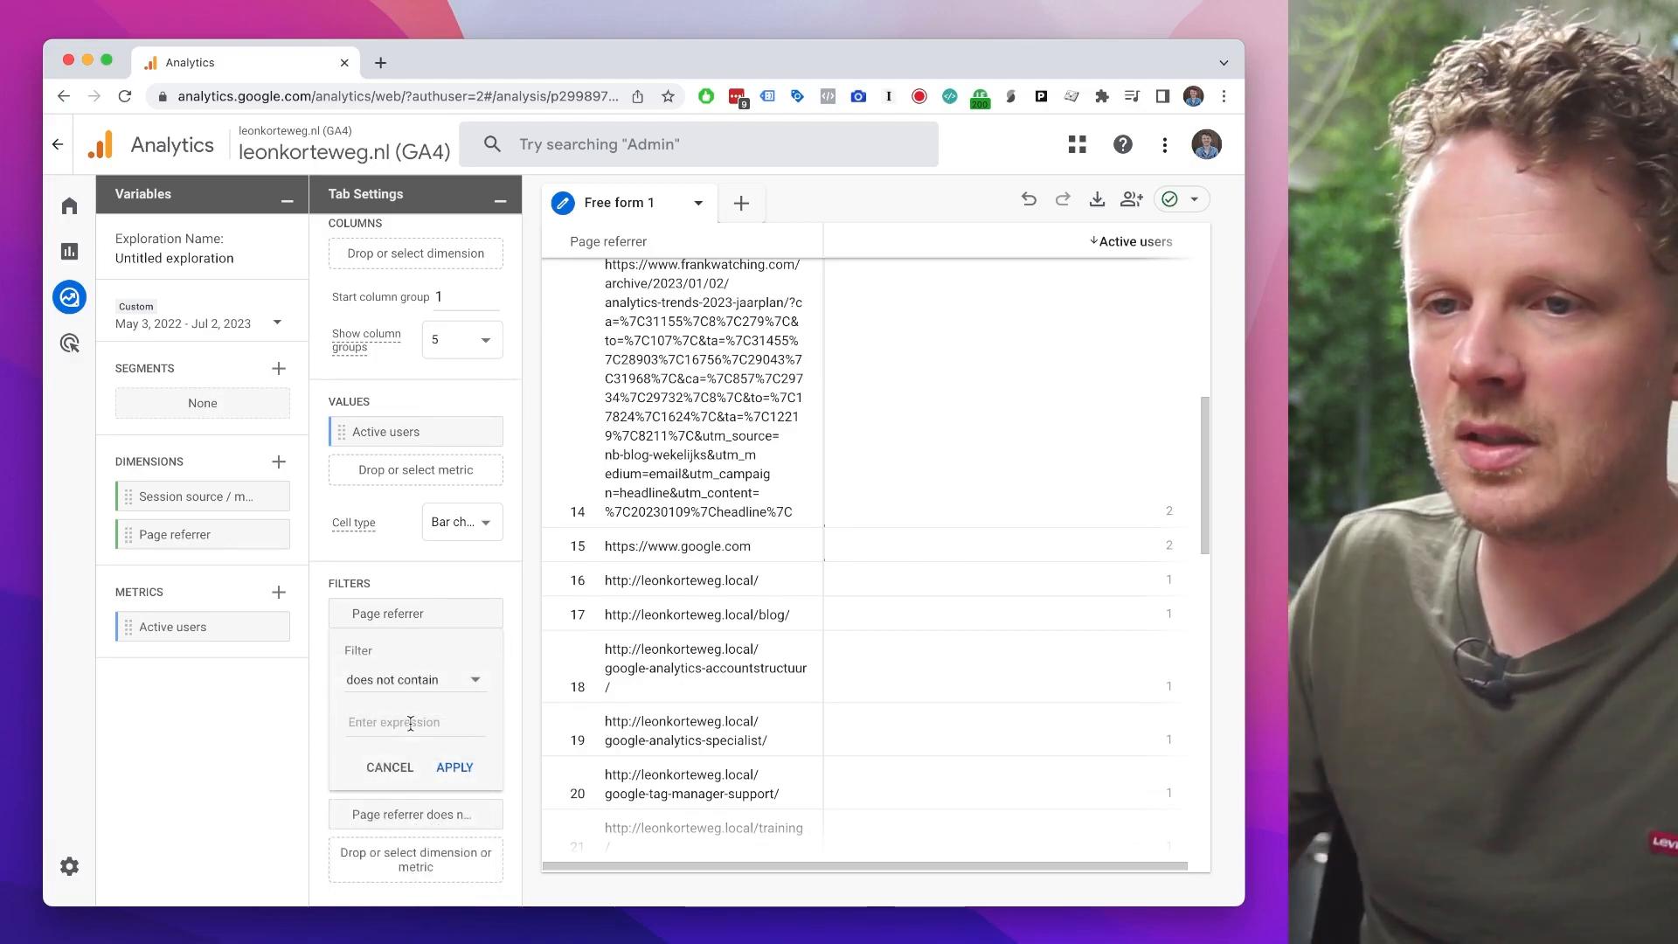
{"action": "type", "text": "leonkorteweg.local"}
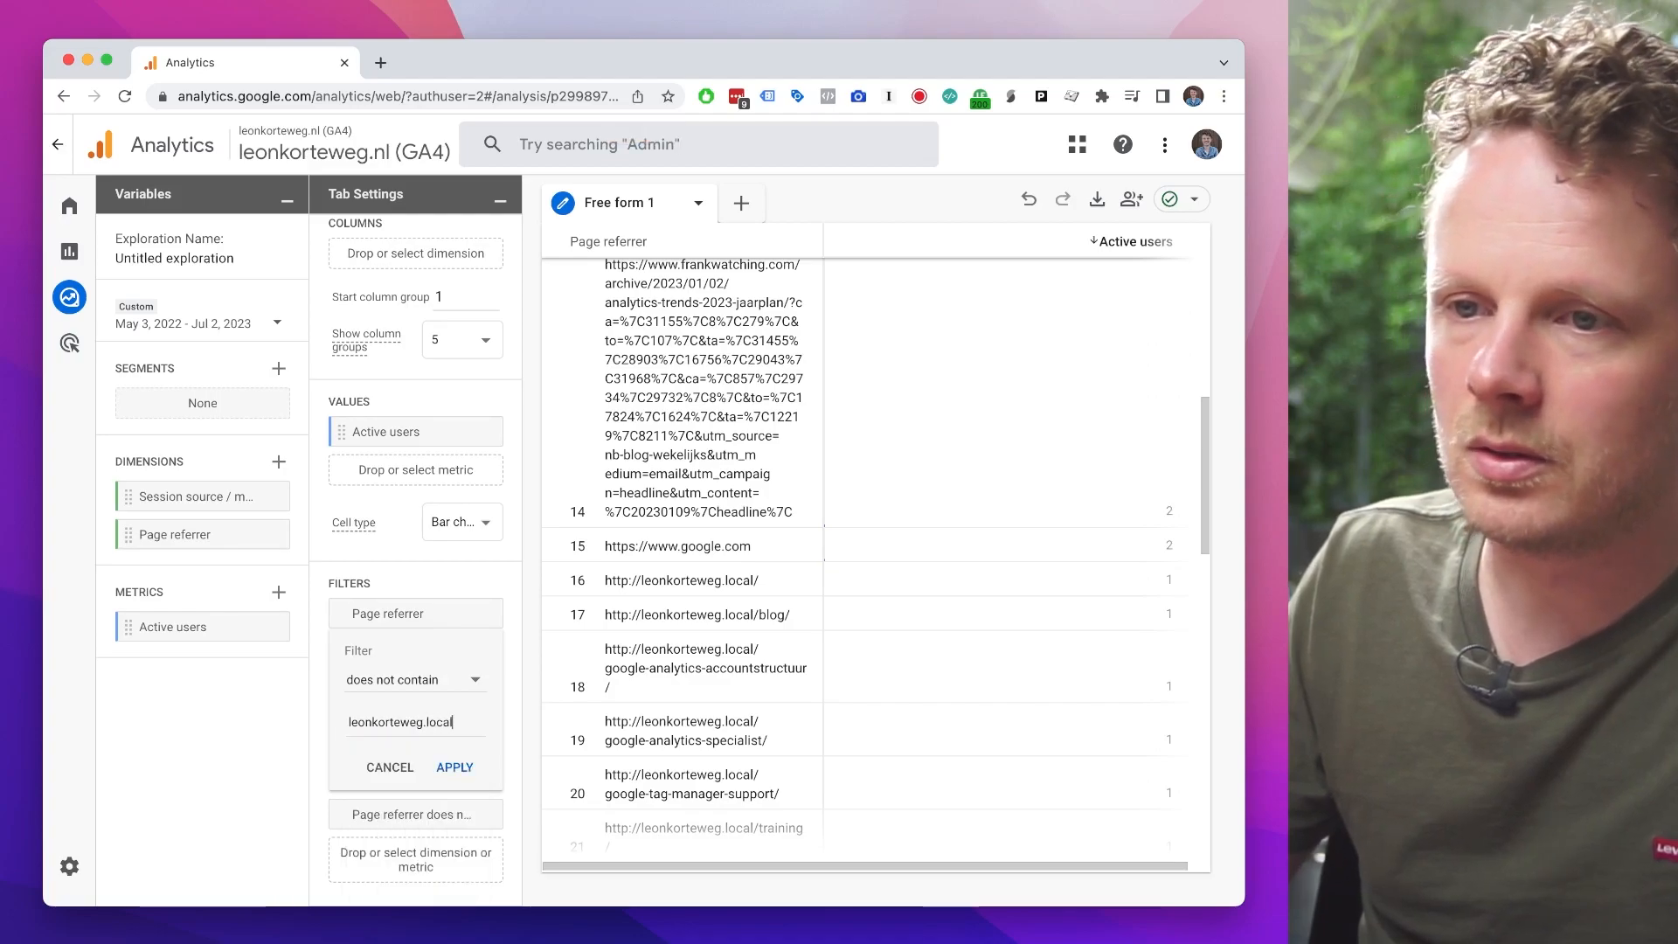
{"action": "left_click", "coordinate": [458, 767]}
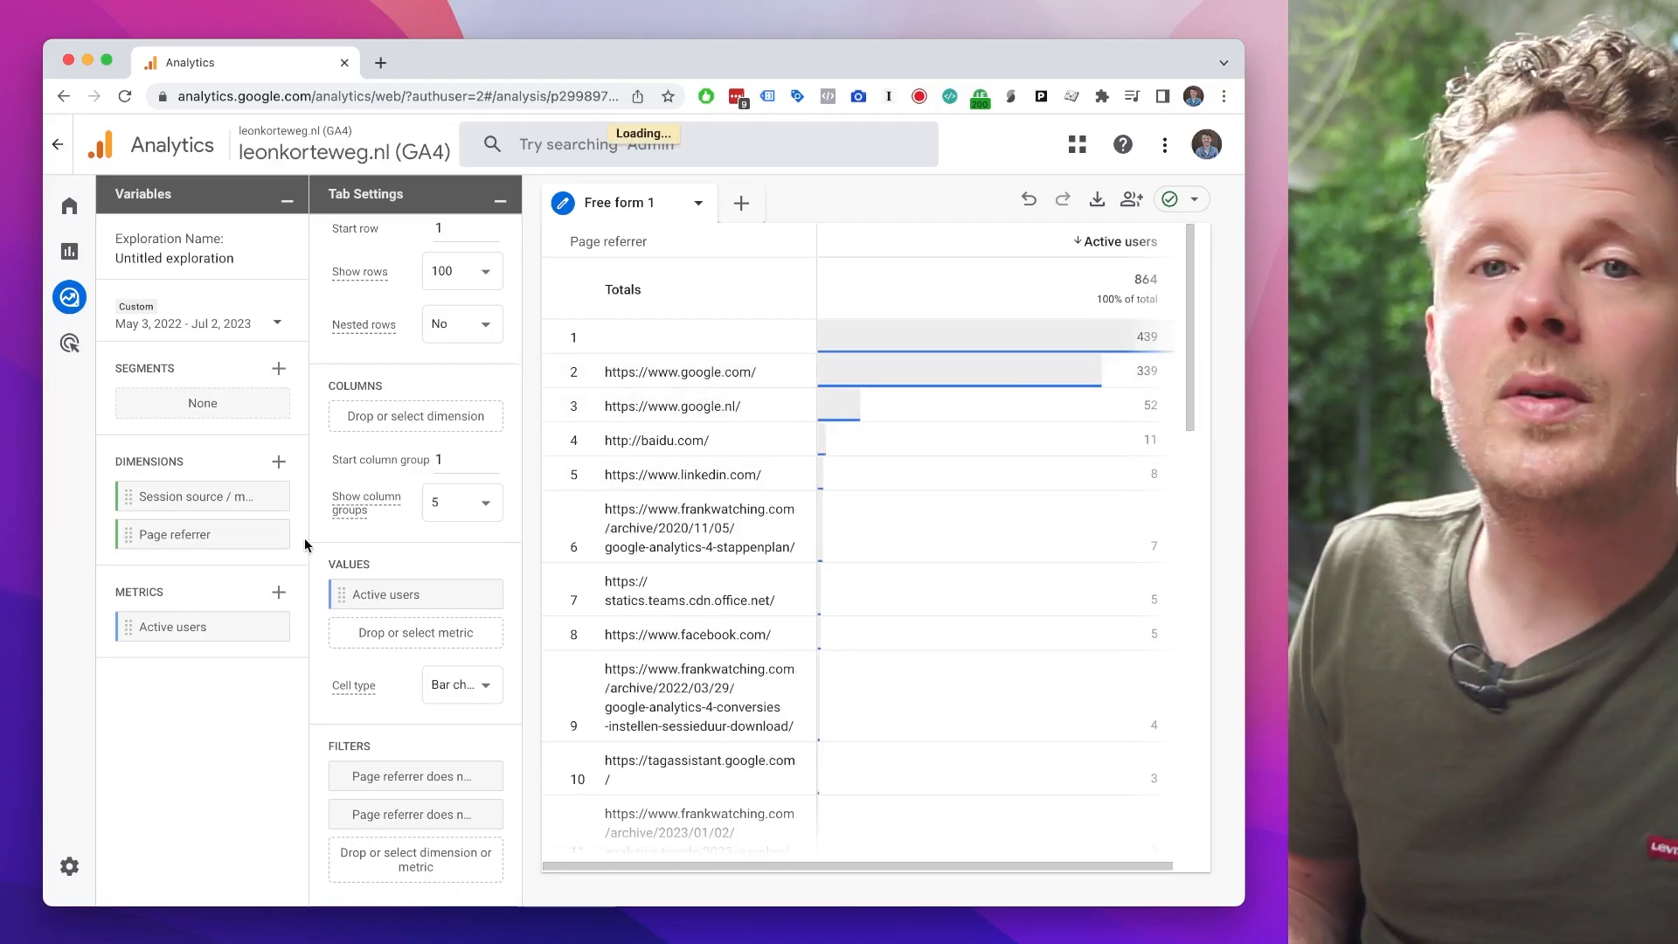
Step: Filter Session source / medium with the contains condition so that the table keeps only referral traffic
{"action": "left_click_drag", "start_coordinate": [186, 495], "coordinate": [372, 865]}
{"action": "scroll", "coordinate": [341, 751], "scroll_direction": "down", "scroll_amount": 3}
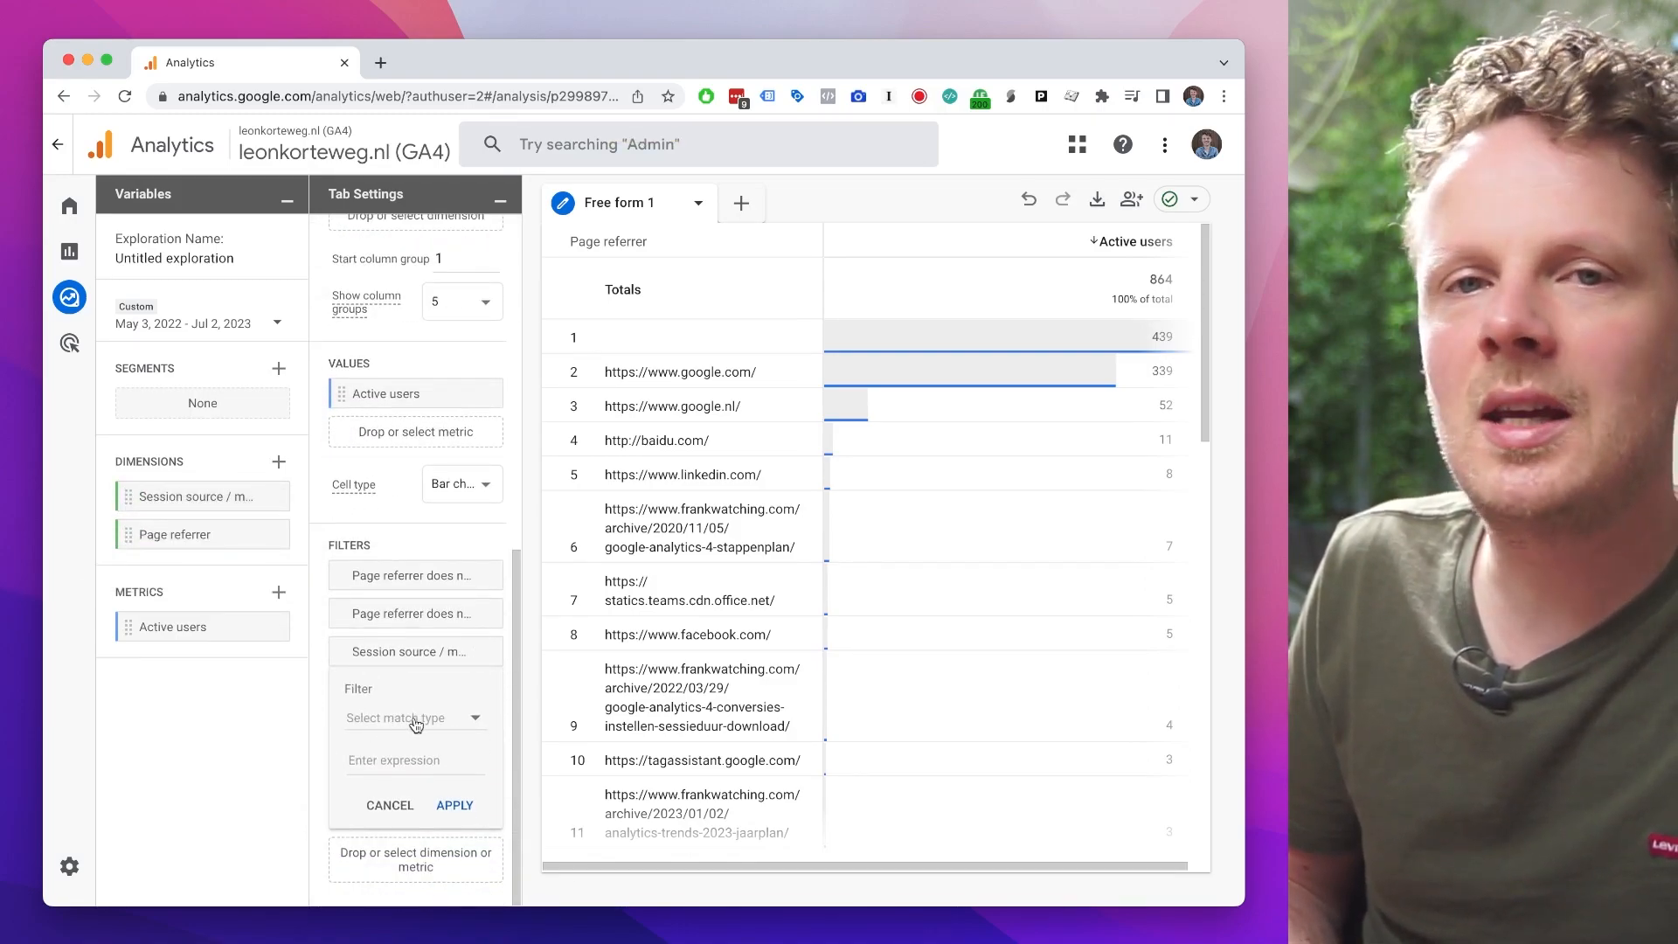
{"action": "left_click", "coordinate": [418, 724]}
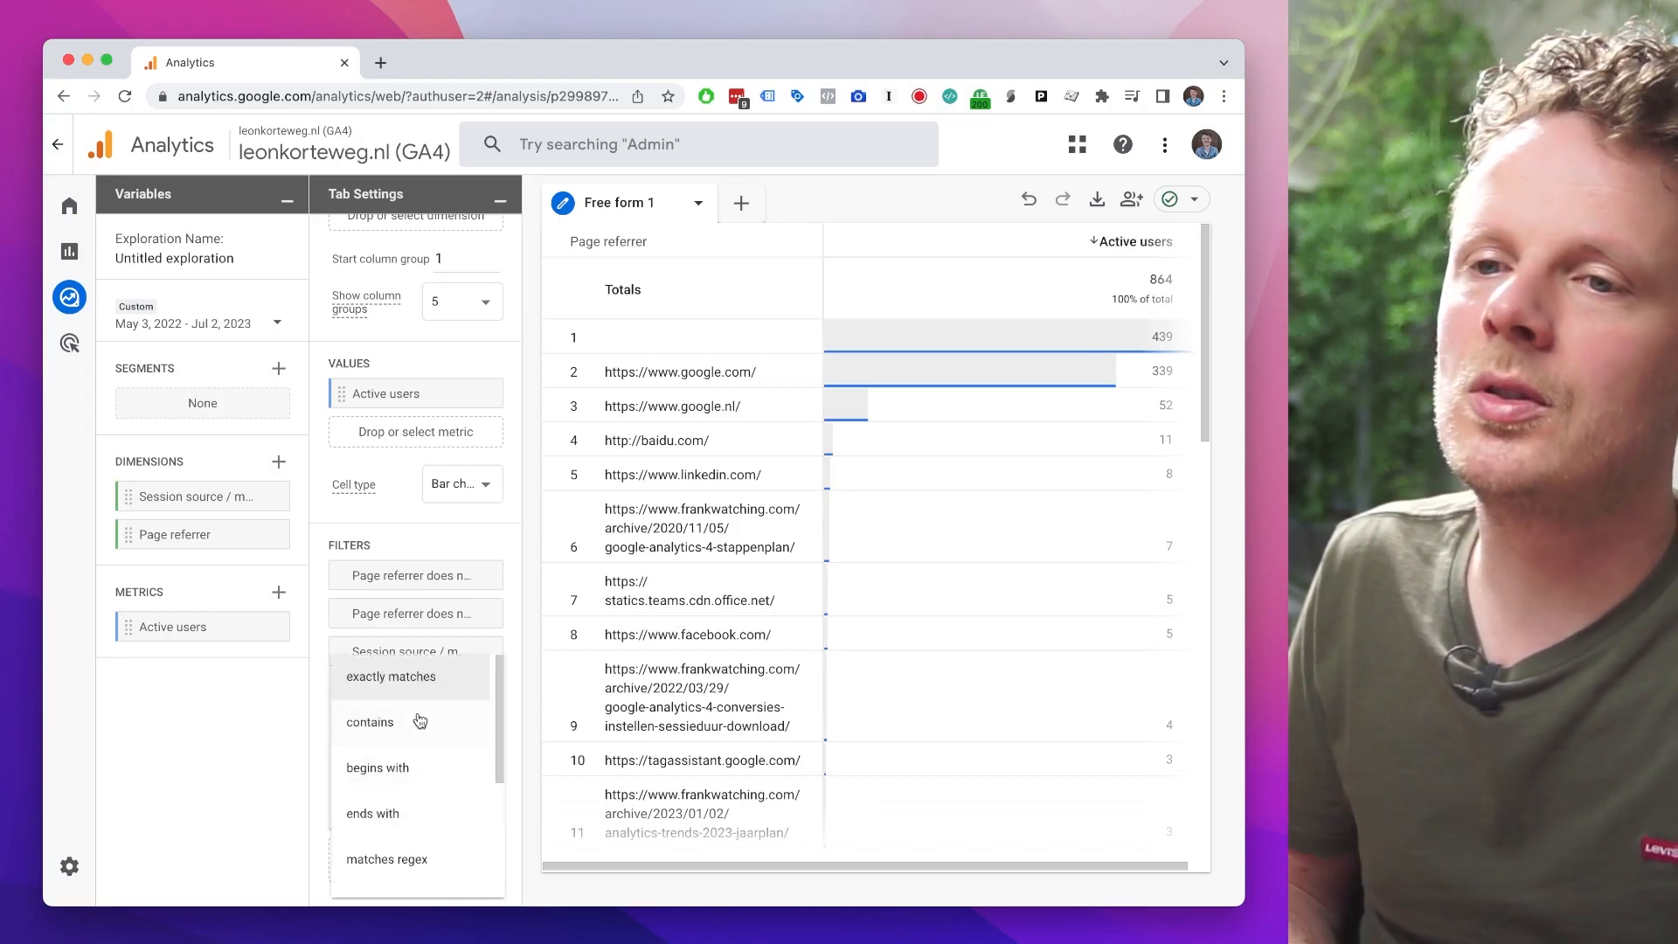
{"action": "left_click", "coordinate": [419, 725]}
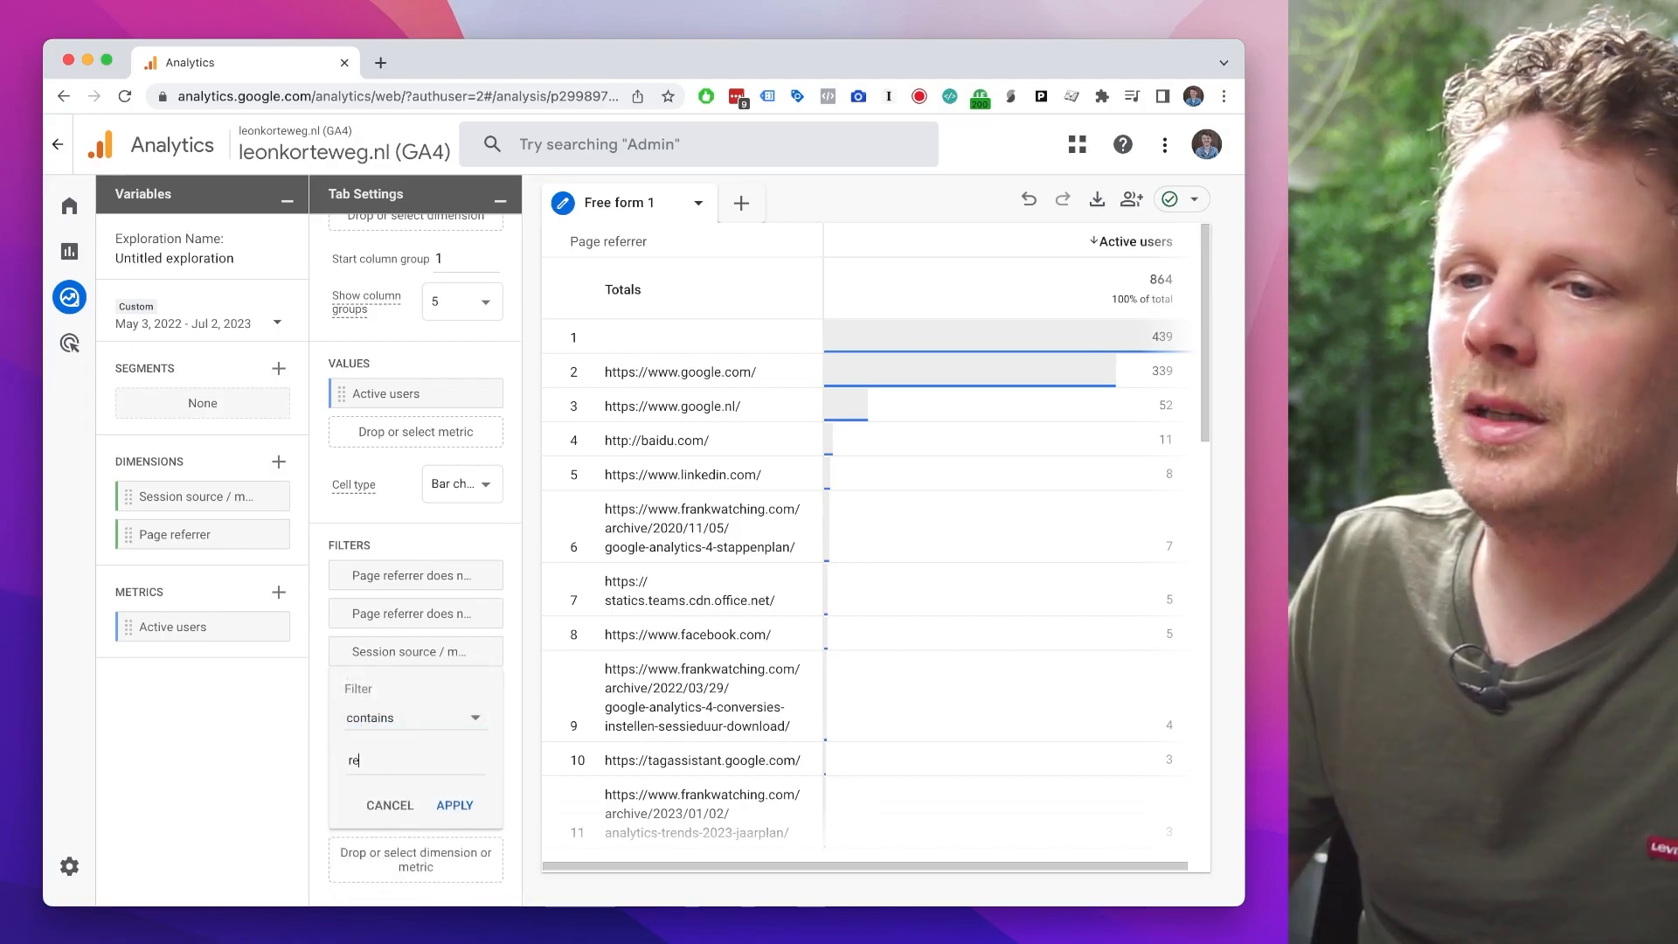
{"action": "left_click", "coordinate": [474, 811]}
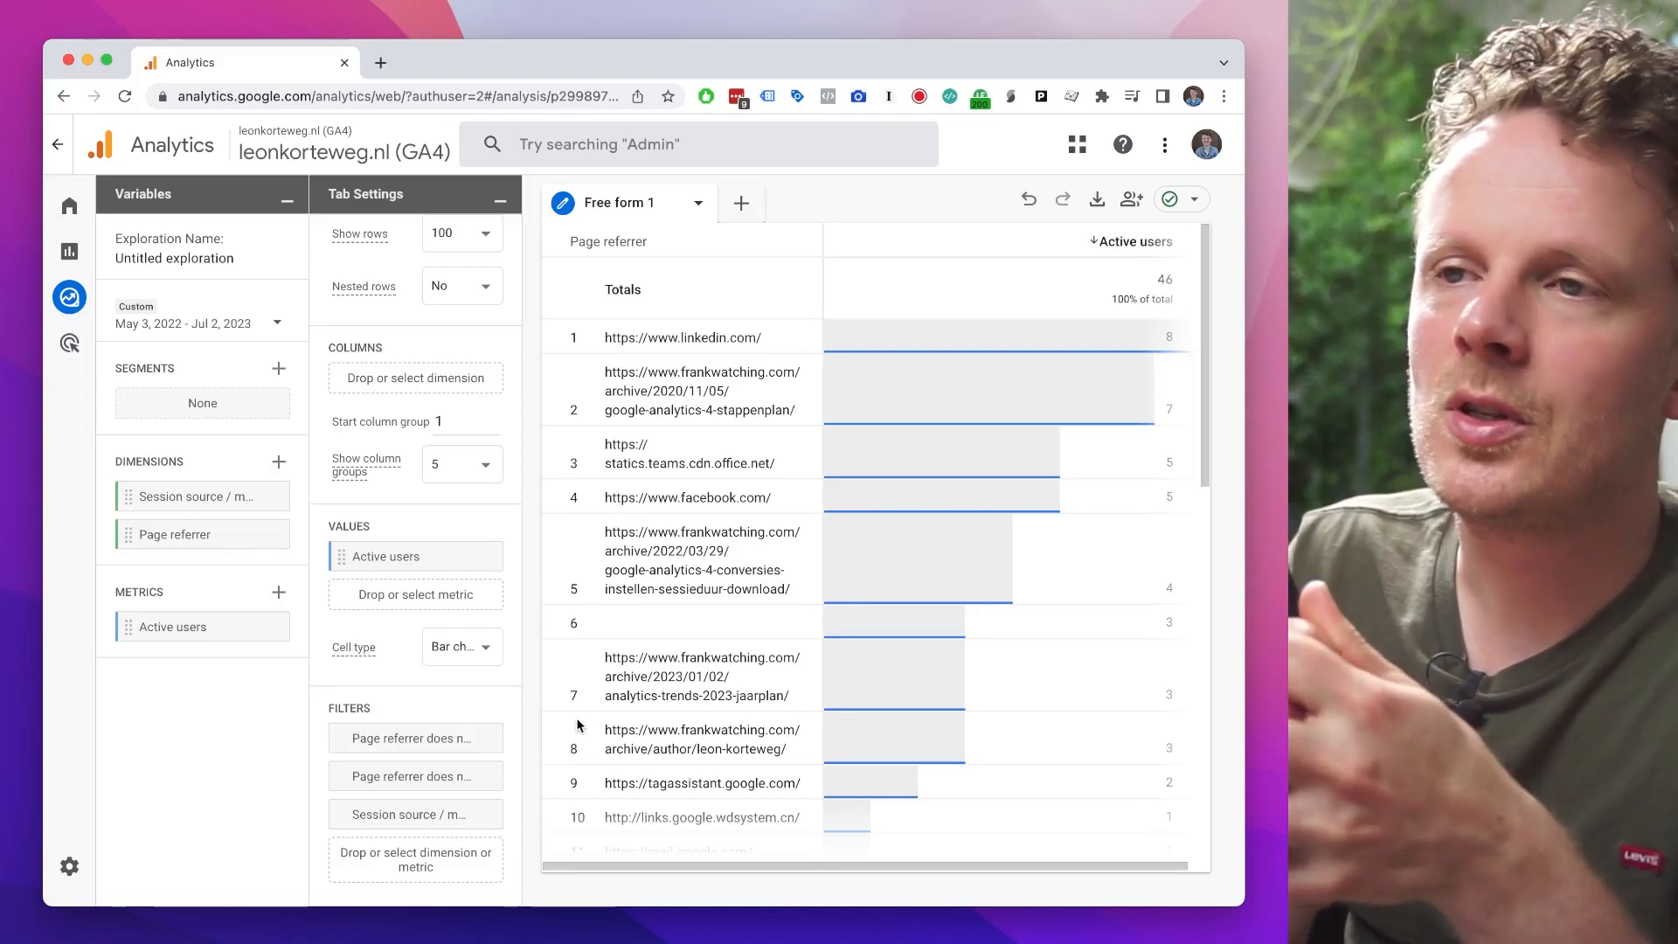
Step: Examine the filtered page referrers, comparing domain-only entries such as linkedin.com and facebook.com with the full frankwatching.com article URLs
{"action": "left_click_drag", "start_coordinate": [604, 337], "coordinate": [762, 338]}
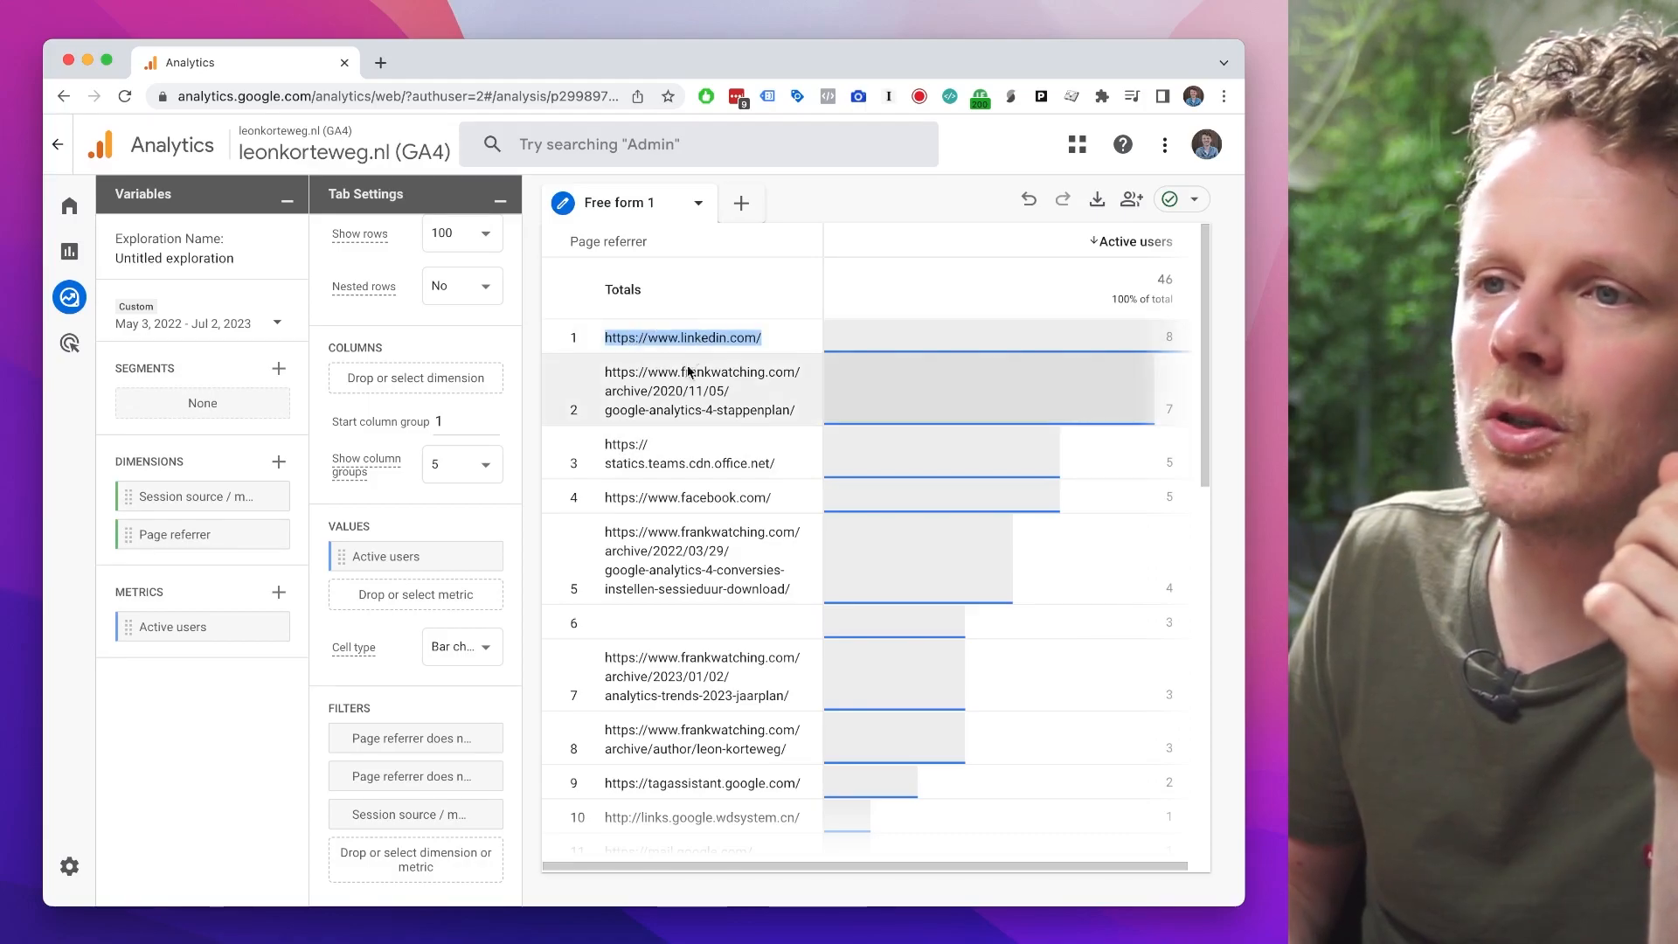
{"action": "double_click", "coordinate": [656, 499]}
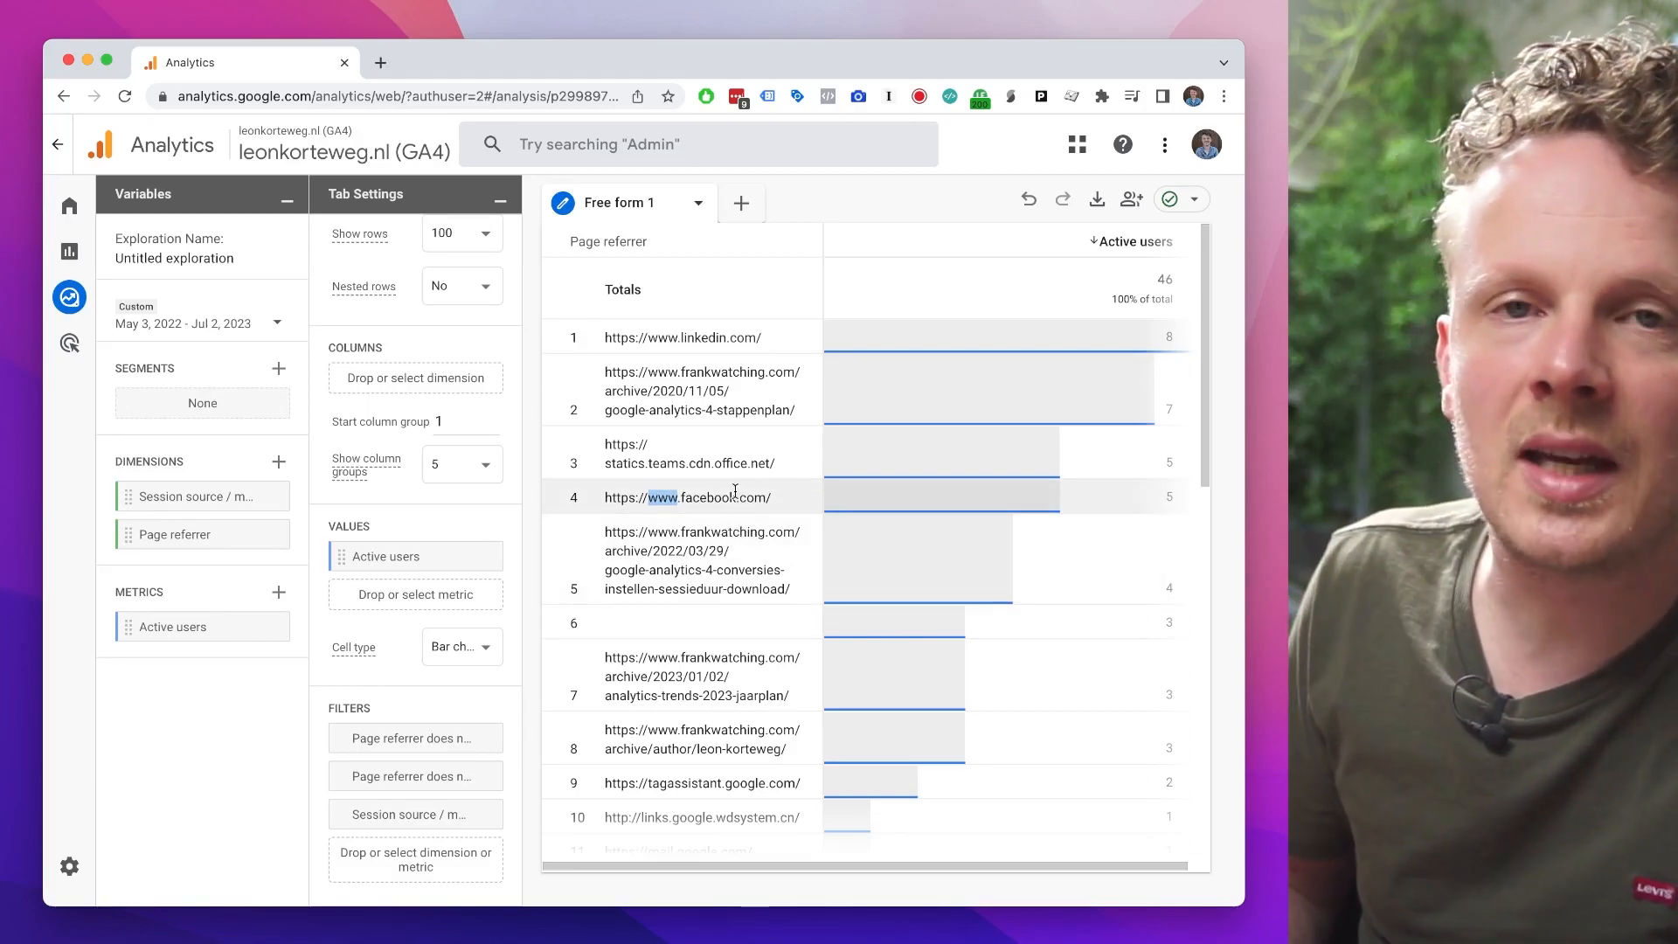
{"action": "left_click_drag", "start_coordinate": [617, 374], "coordinate": [752, 429]}
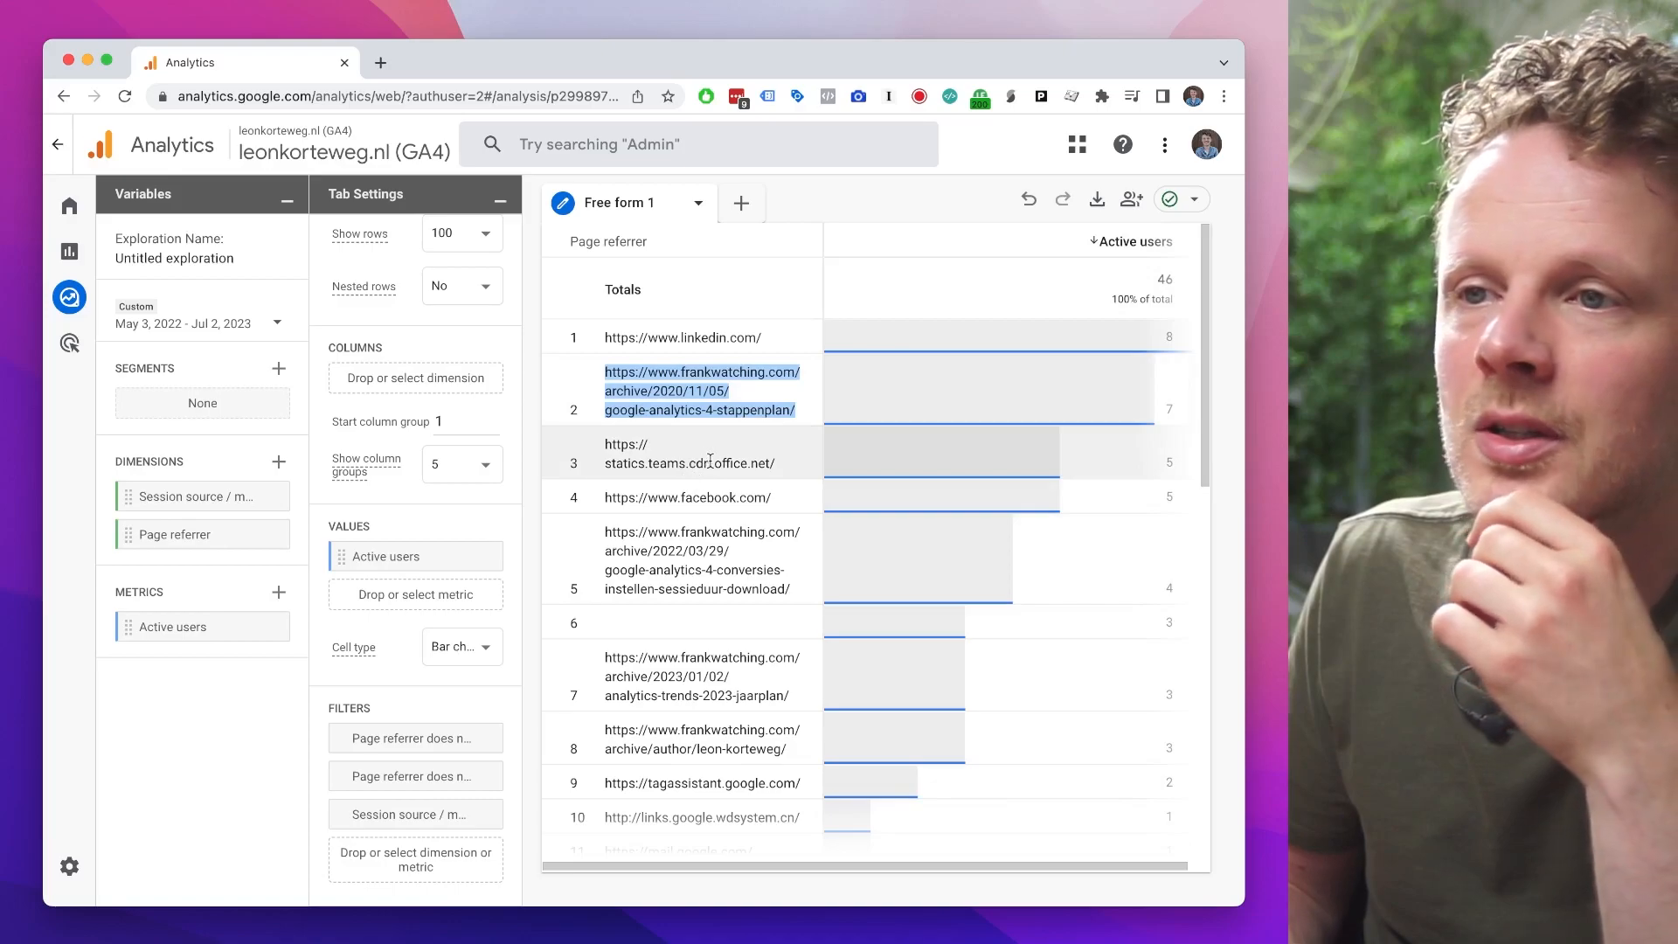
{"action": "left_click", "coordinate": [731, 452]}
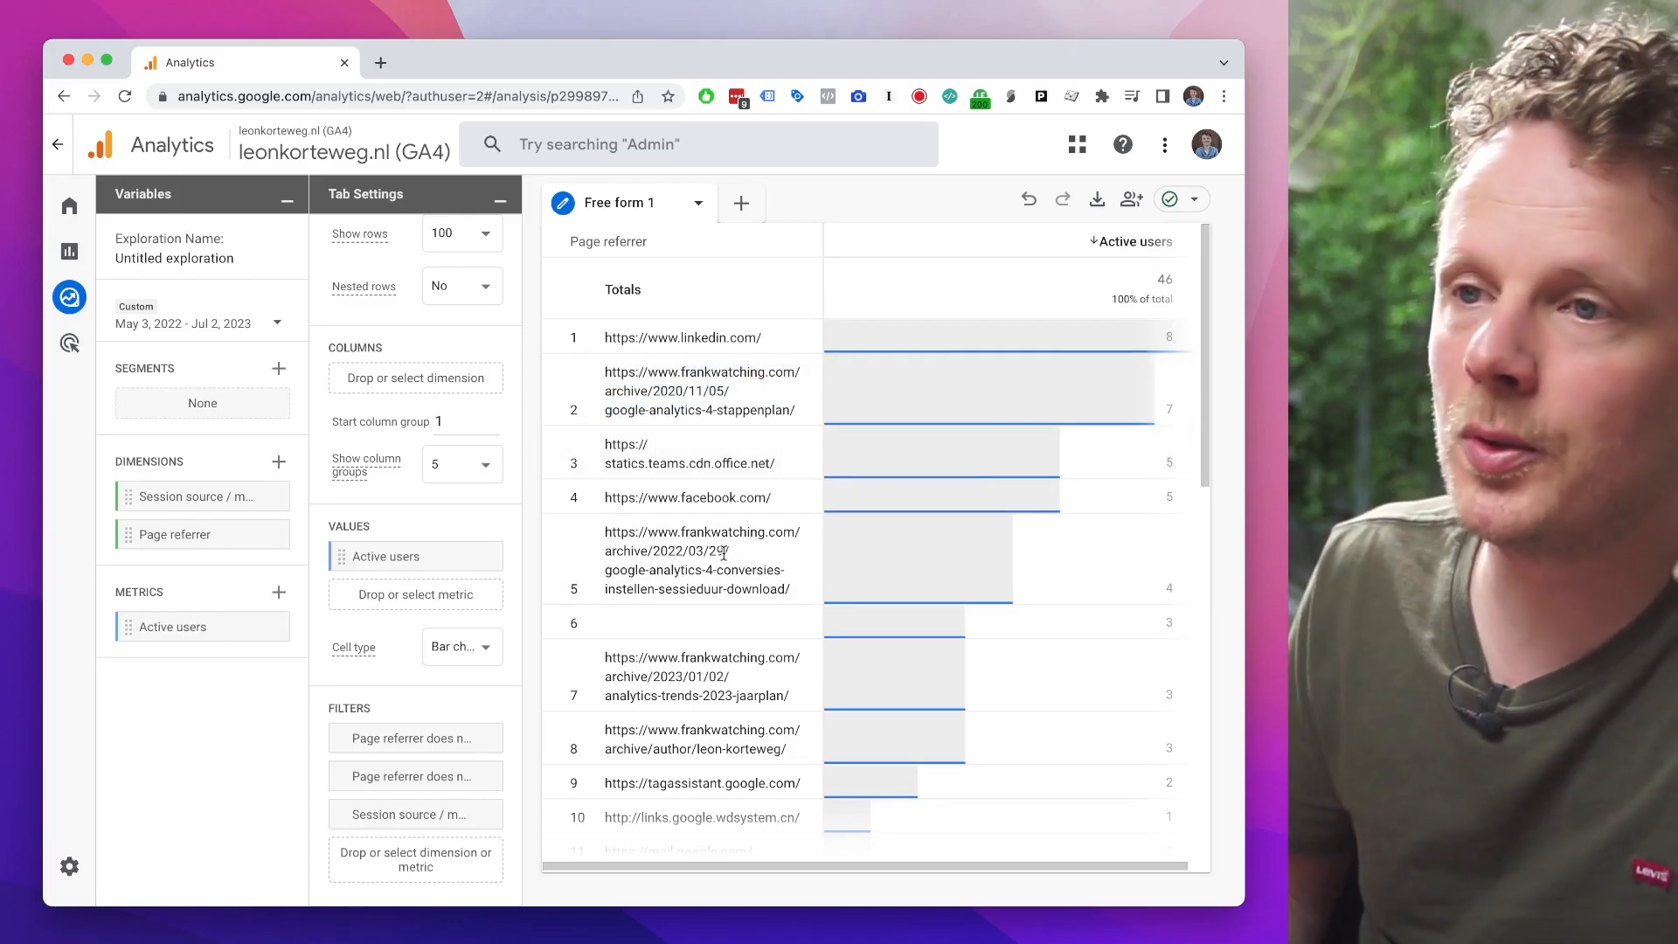
{"action": "left_click_drag", "start_coordinate": [606, 367], "coordinate": [797, 415]}
{"action": "double_click", "coordinate": [793, 411]}
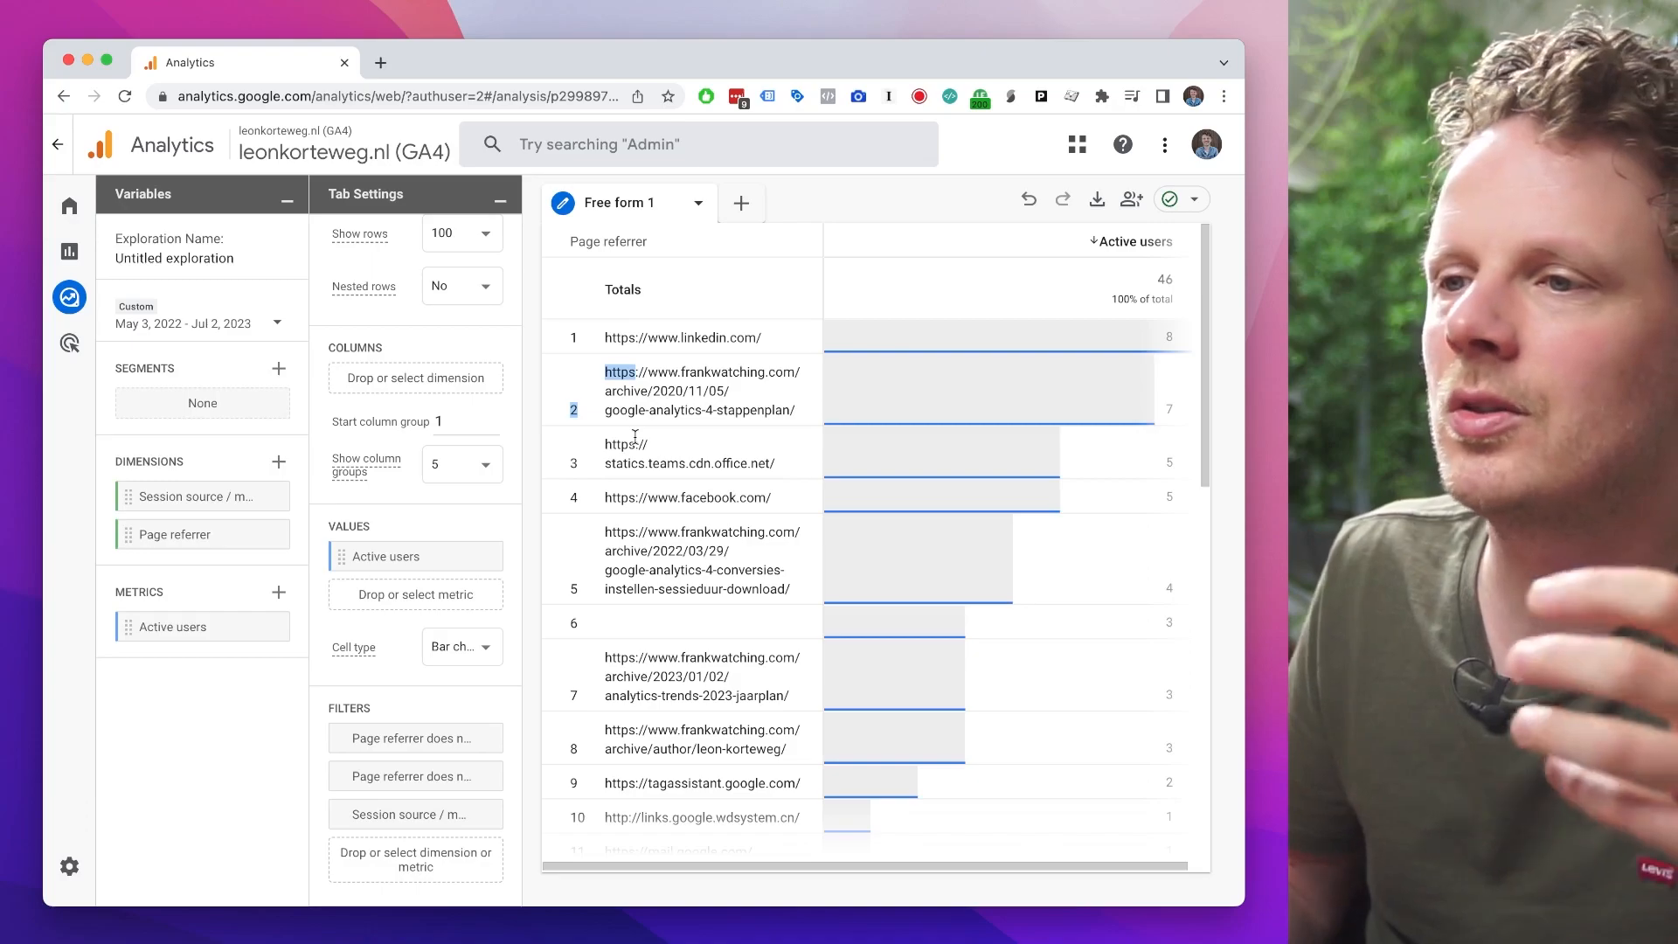
{"action": "left_click_drag", "start_coordinate": [605, 338], "coordinate": [742, 336]}
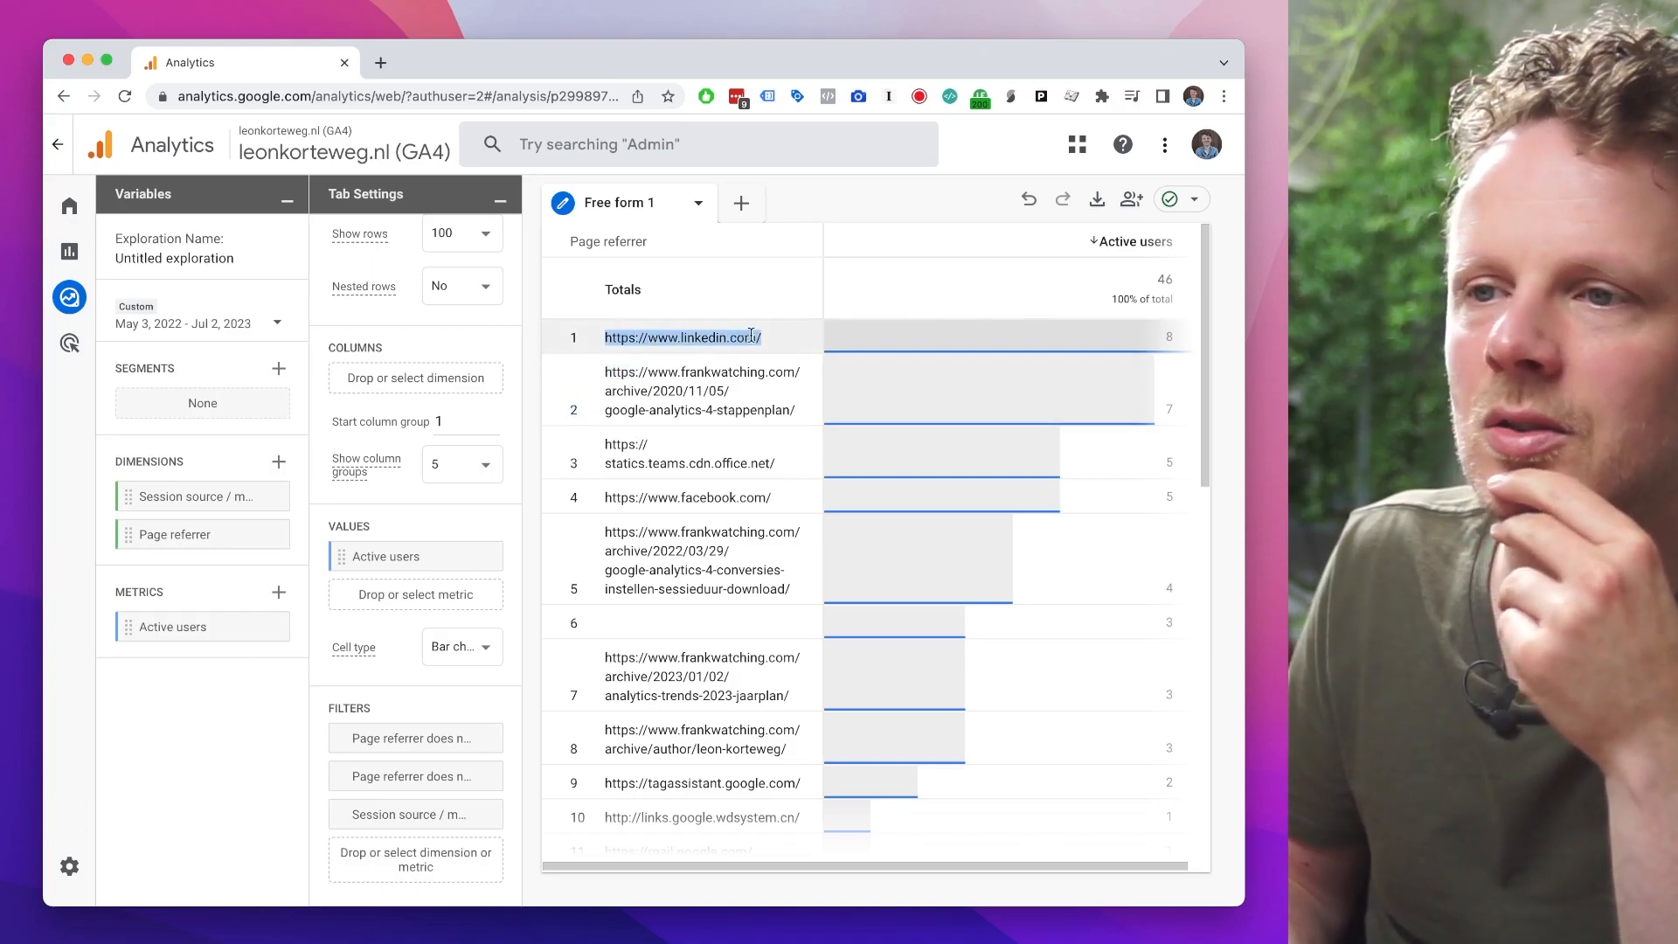
{"action": "scroll", "coordinate": [693, 393], "scroll_direction": "down", "scroll_amount": 1}
{"action": "scroll", "coordinate": [670, 444], "scroll_direction": "up", "scroll_amount": 1}
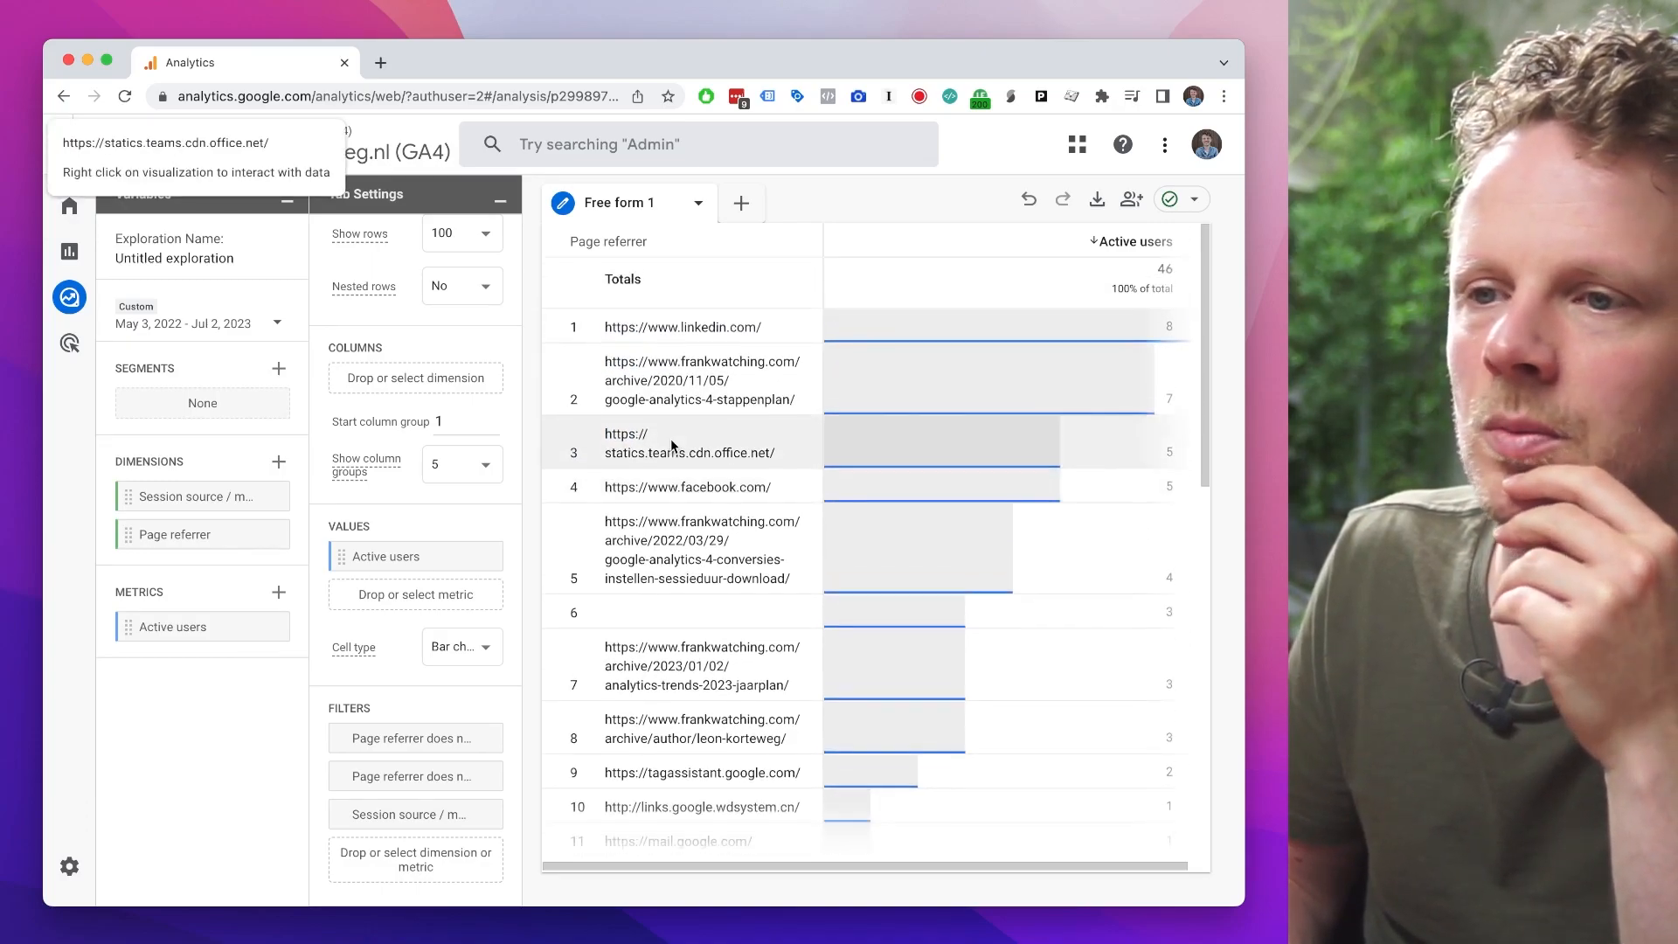
{"action": "scroll", "coordinate": [673, 445], "scroll_direction": "down", "scroll_amount": 5}
{"action": "triple_click", "coordinate": [662, 586]}
{"action": "scroll", "coordinate": [686, 591], "scroll_direction": "down", "scroll_amount": 9}
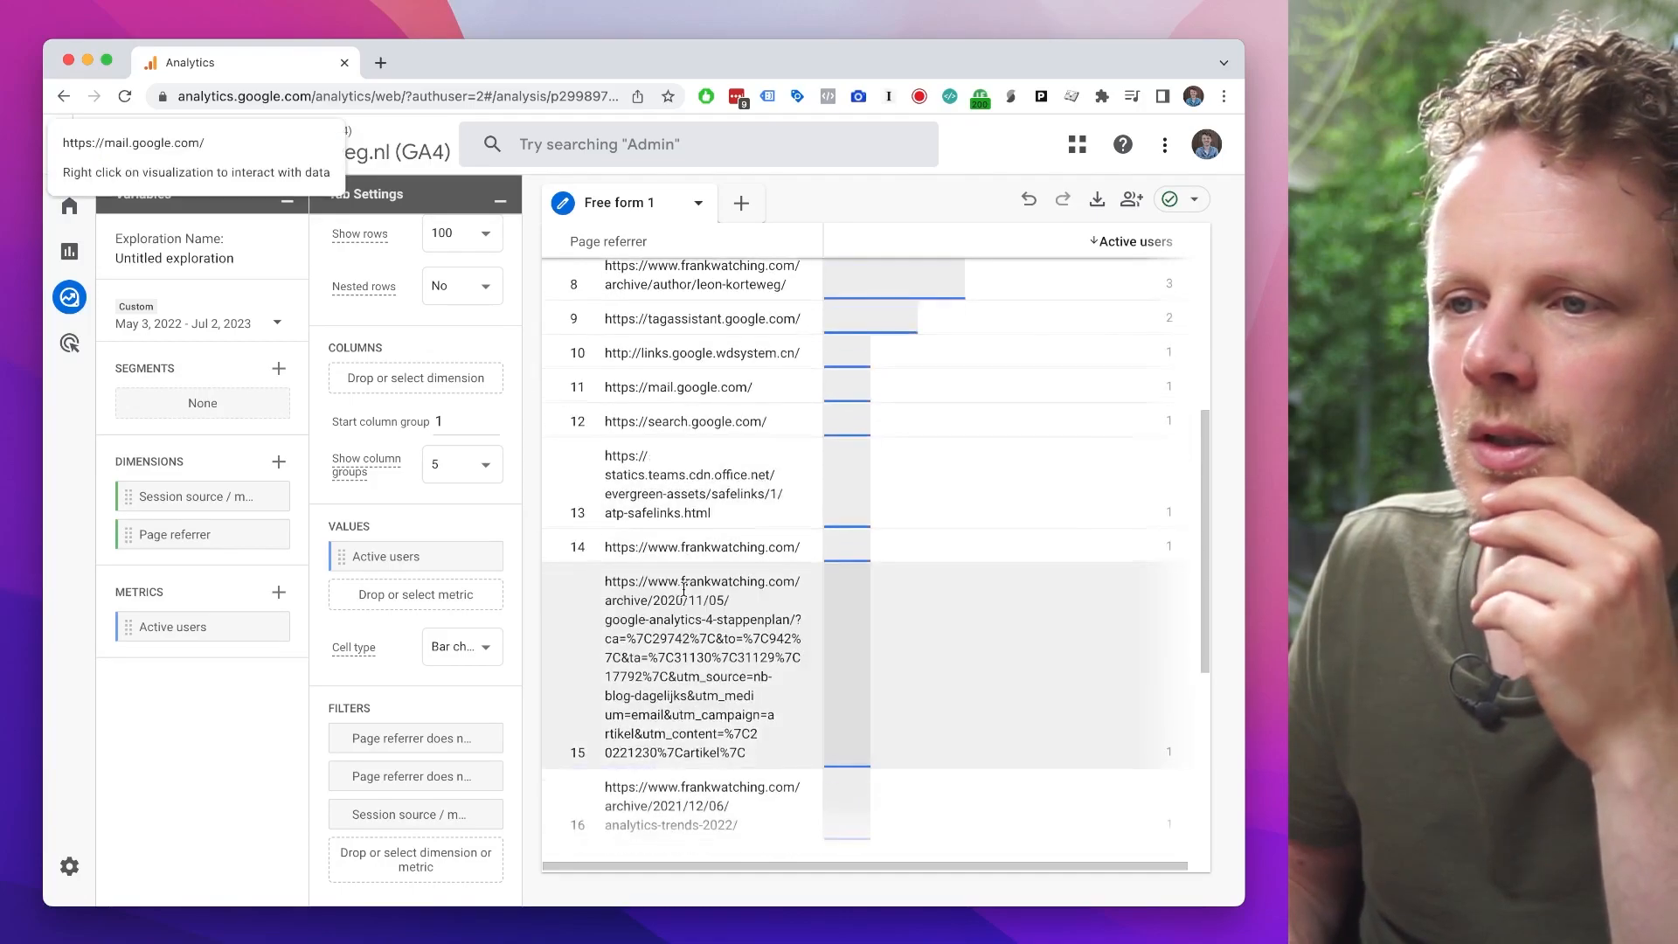
{"action": "scroll", "coordinate": [797, 712], "scroll_direction": "up", "scroll_amount": 14}
{"action": "scroll", "coordinate": [797, 712], "scroll_direction": "up", "scroll_amount": 1}
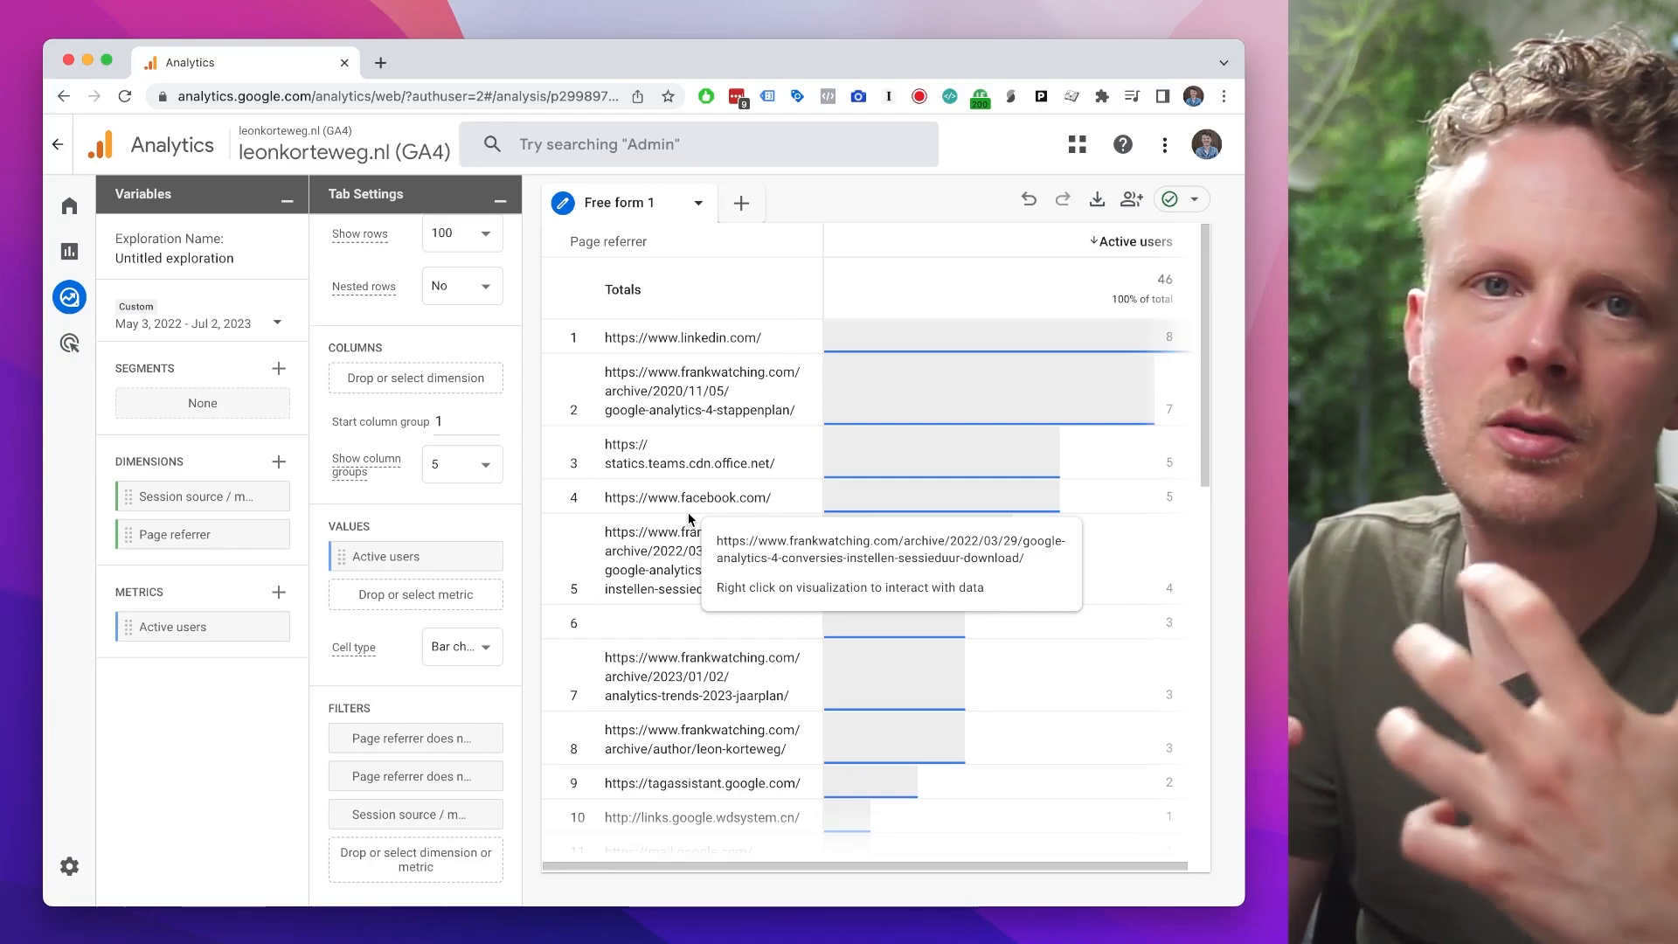
Step: Search the web for rel=noreferrer in a new browser tab and open the MDN Web Docs page about it
{"action": "key", "text": "super+t"}
{"action": "type", "text": "rel"}
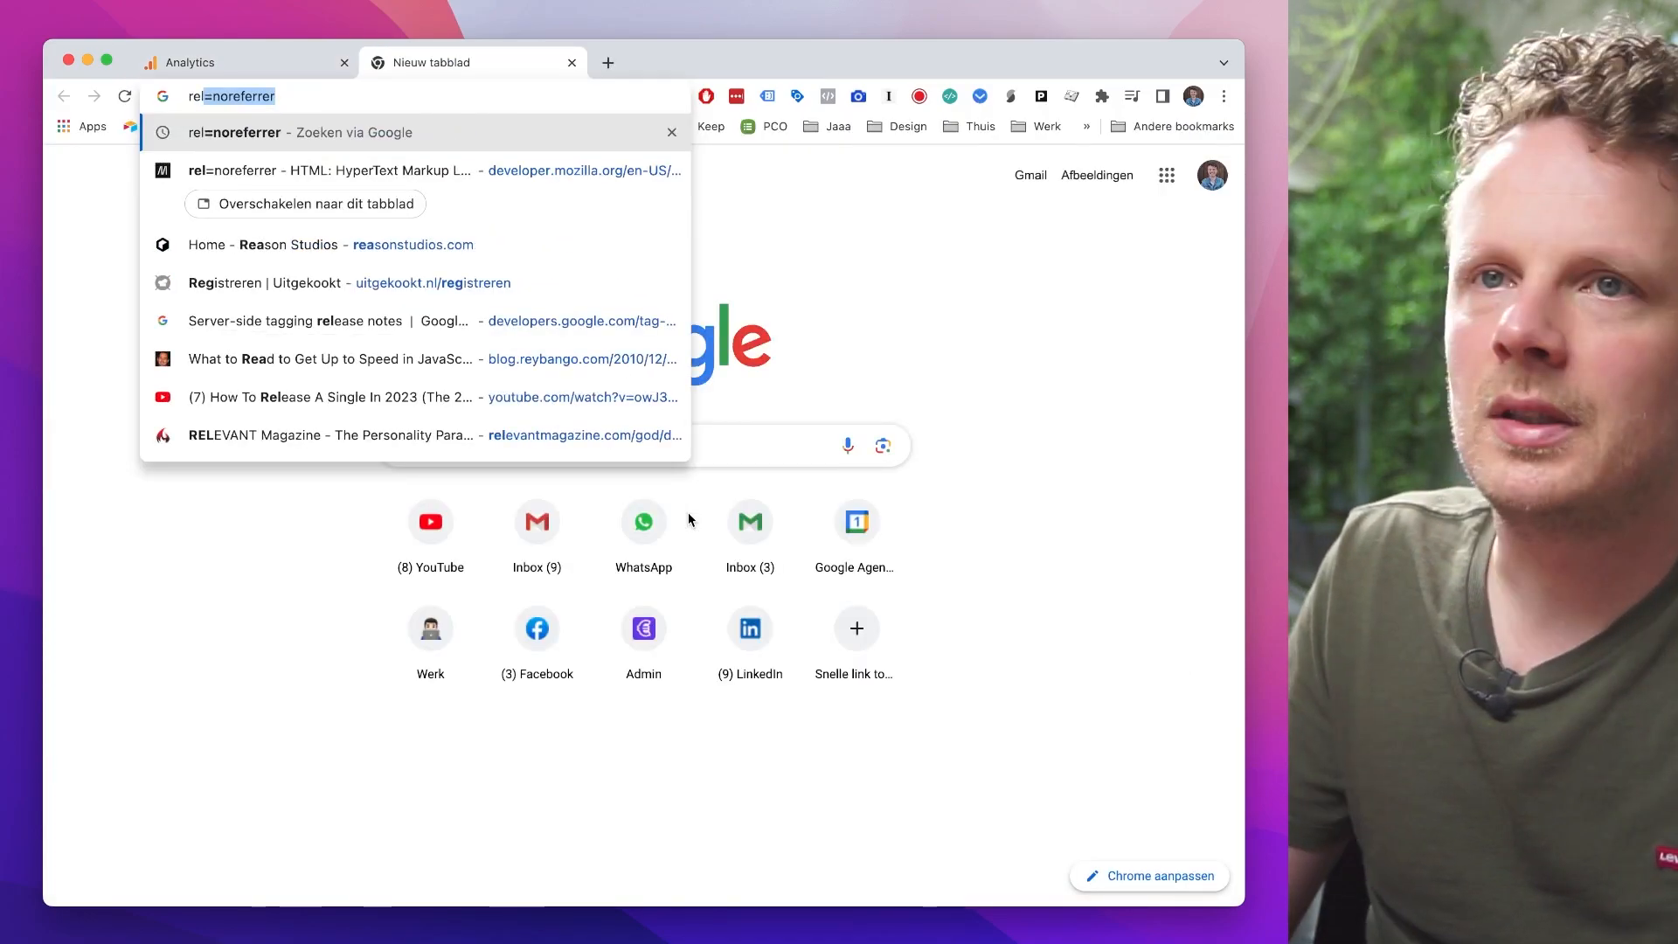
{"action": "key", "text": "Return"}
{"action": "left_click", "coordinate": [389, 415]}
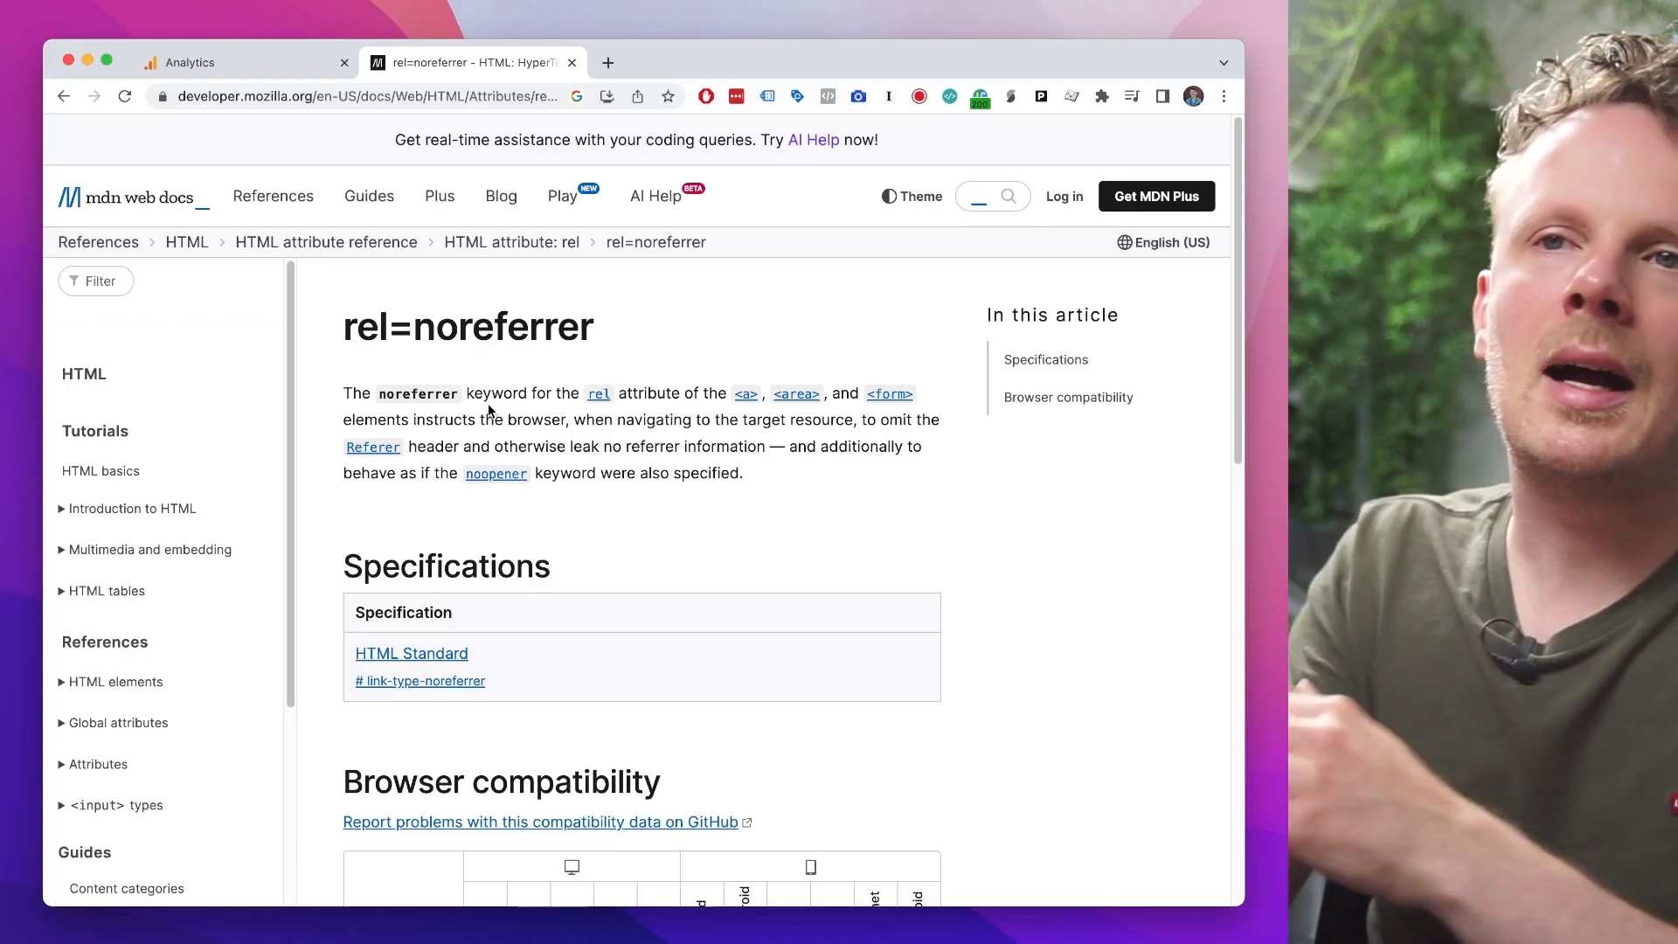
Step: Open leonkorteweg.nl in a new browser tab and go to its Google Analytics Specialist page under Advies en support
{"action": "key", "text": "cmd+t"}
{"action": "type", "text": "leonkorteweg.nl"}
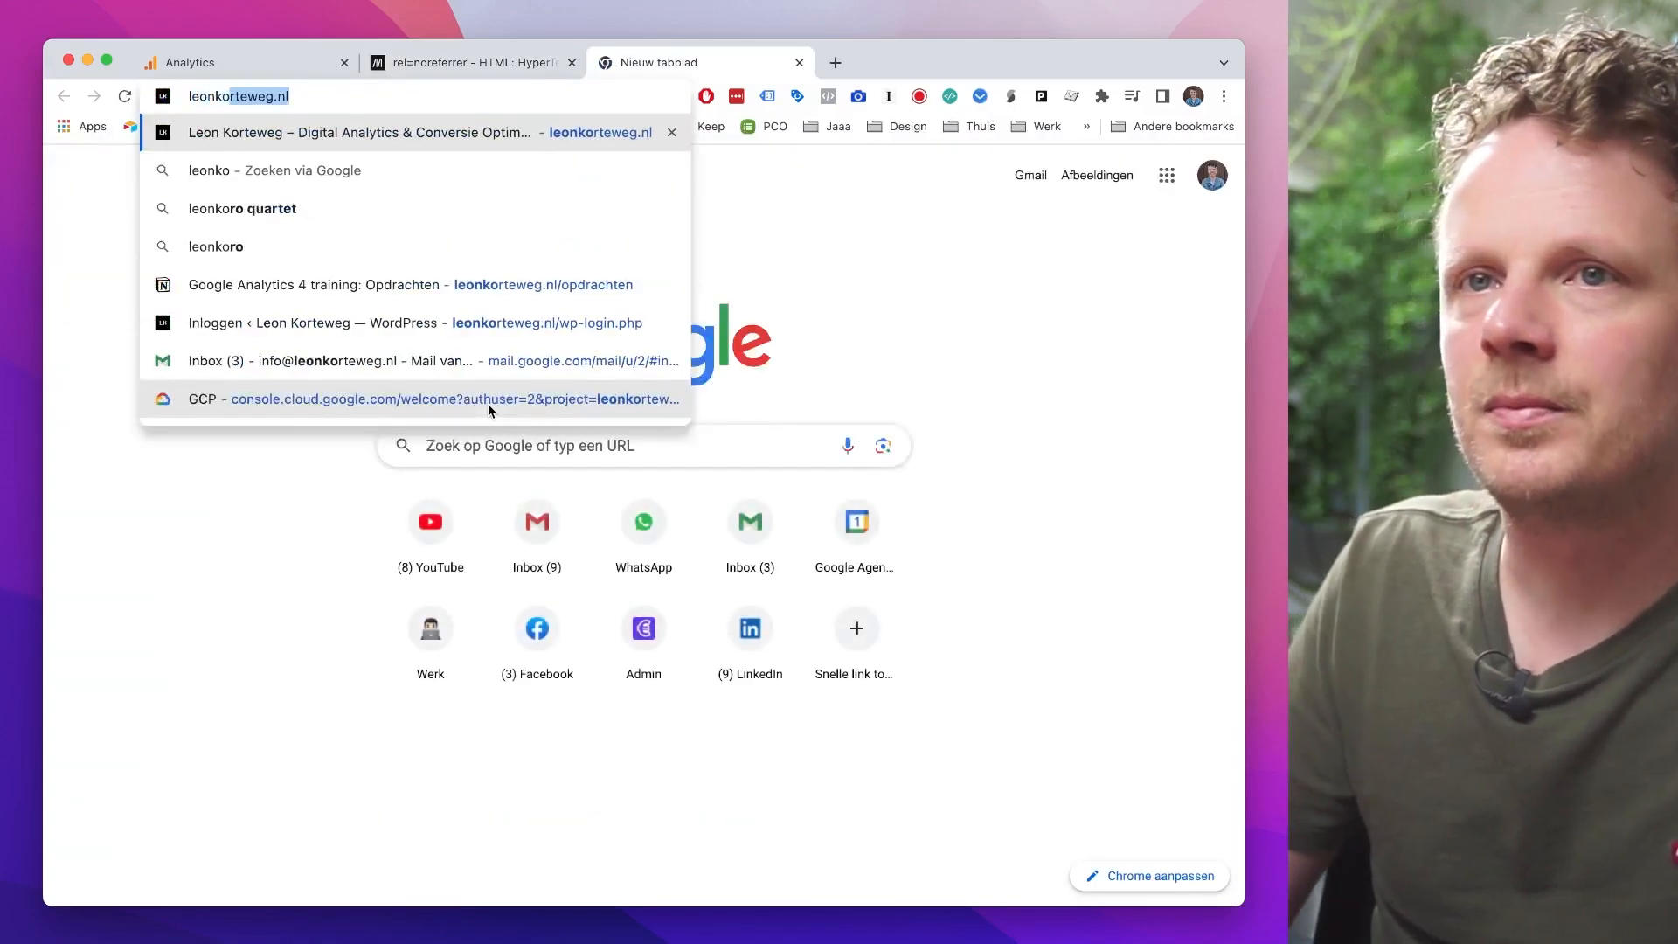
{"action": "key", "text": "Return"}
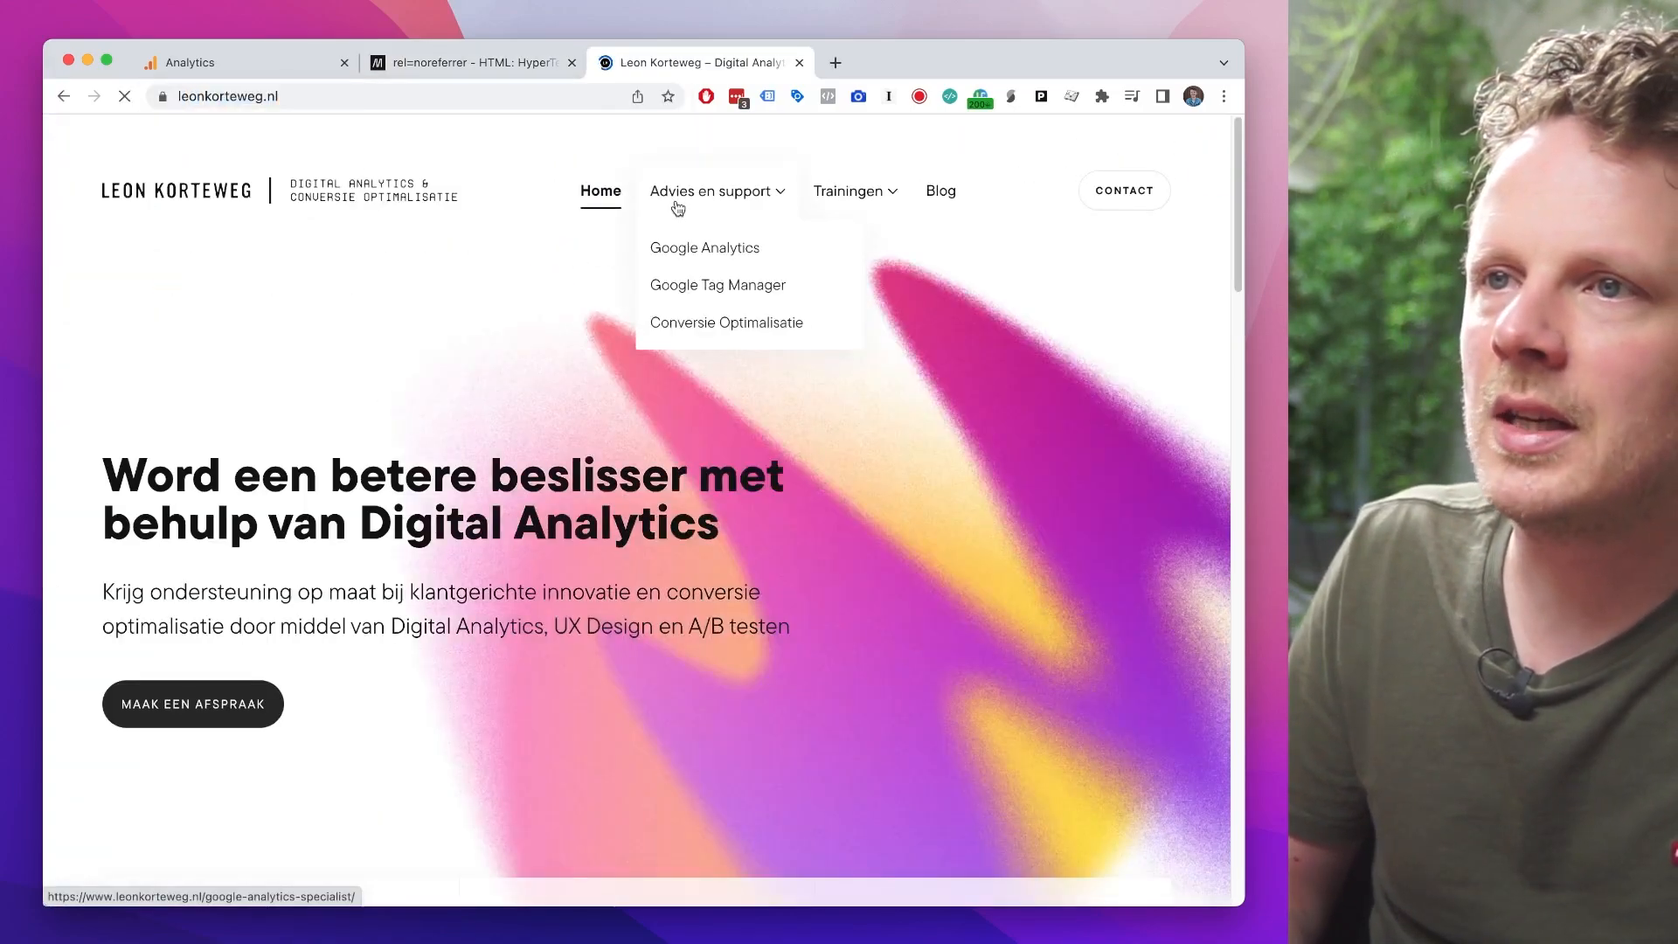
{"action": "left_click", "coordinate": [678, 207]}
Step: Examine the domain and the path in the full web address of the Google Analytics Specialist page
{"action": "double_click", "coordinate": [277, 101]}
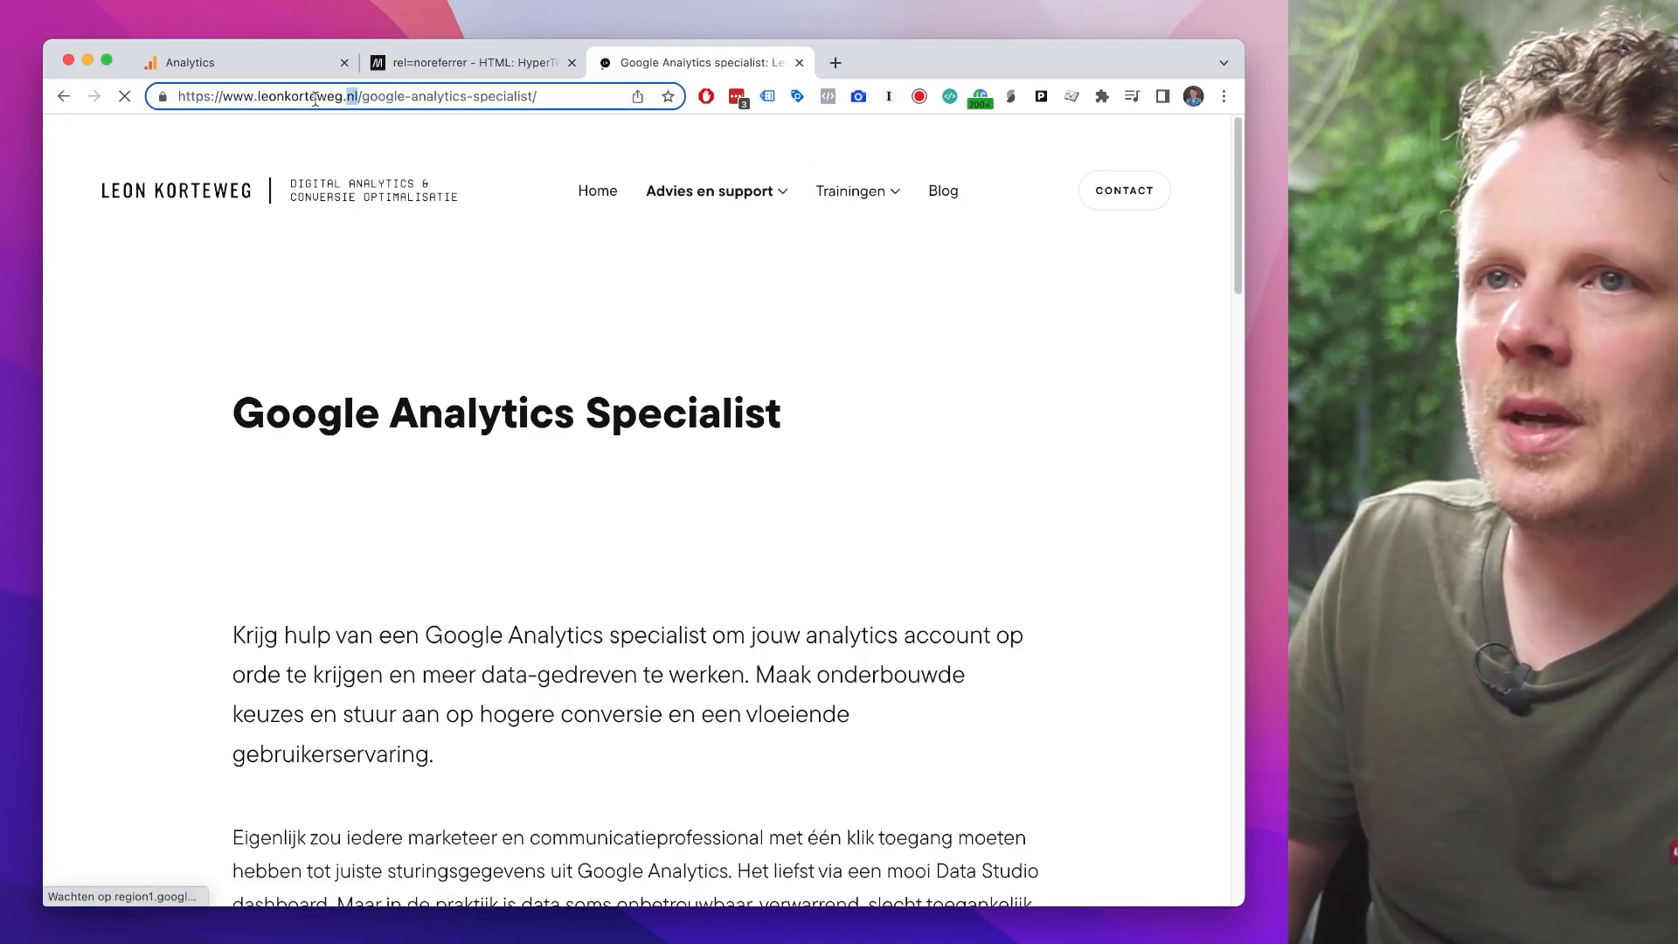
{"action": "double_click", "coordinate": [306, 101]}
{"action": "left_click", "coordinate": [330, 98]}
{"action": "left_click_drag", "start_coordinate": [339, 97], "coordinate": [378, 153]}
{"action": "left_click", "coordinate": [477, 642]}
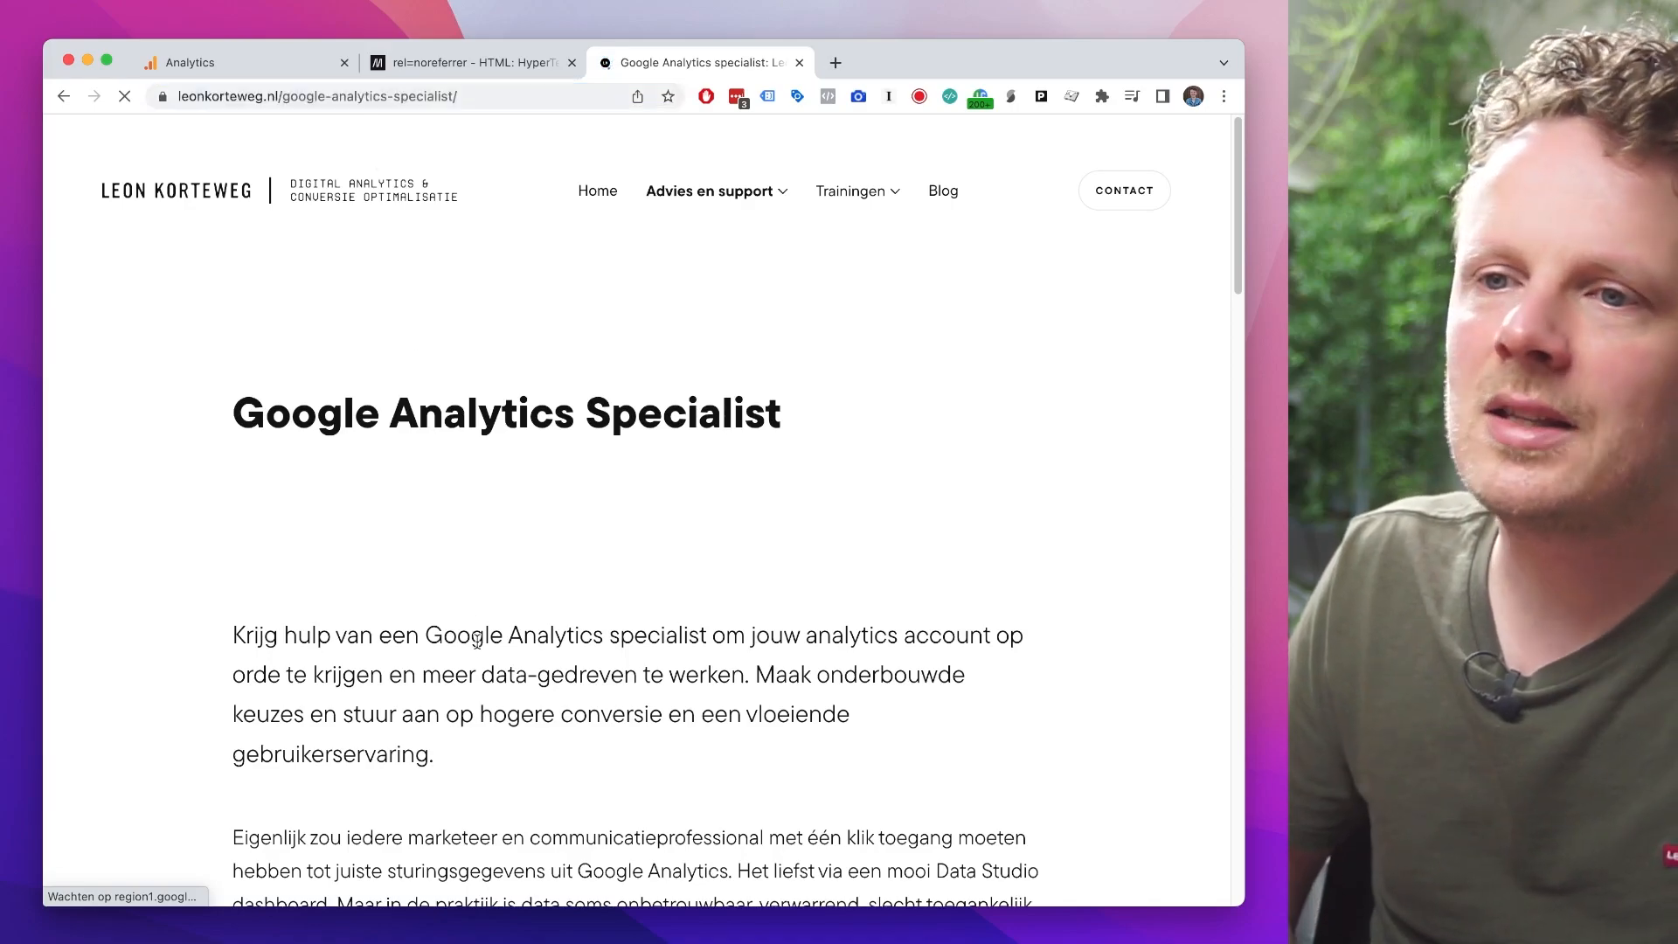
Step: Highlight the word data-gedreven in the page's introduction as an example link text, and point out the page's full address
{"action": "scroll", "coordinate": [476, 676], "scroll_direction": "down", "scroll_amount": 1}
{"action": "scroll", "coordinate": [476, 676], "scroll_direction": "down", "scroll_amount": 1}
{"action": "left_click_drag", "start_coordinate": [482, 525], "coordinate": [568, 521]}
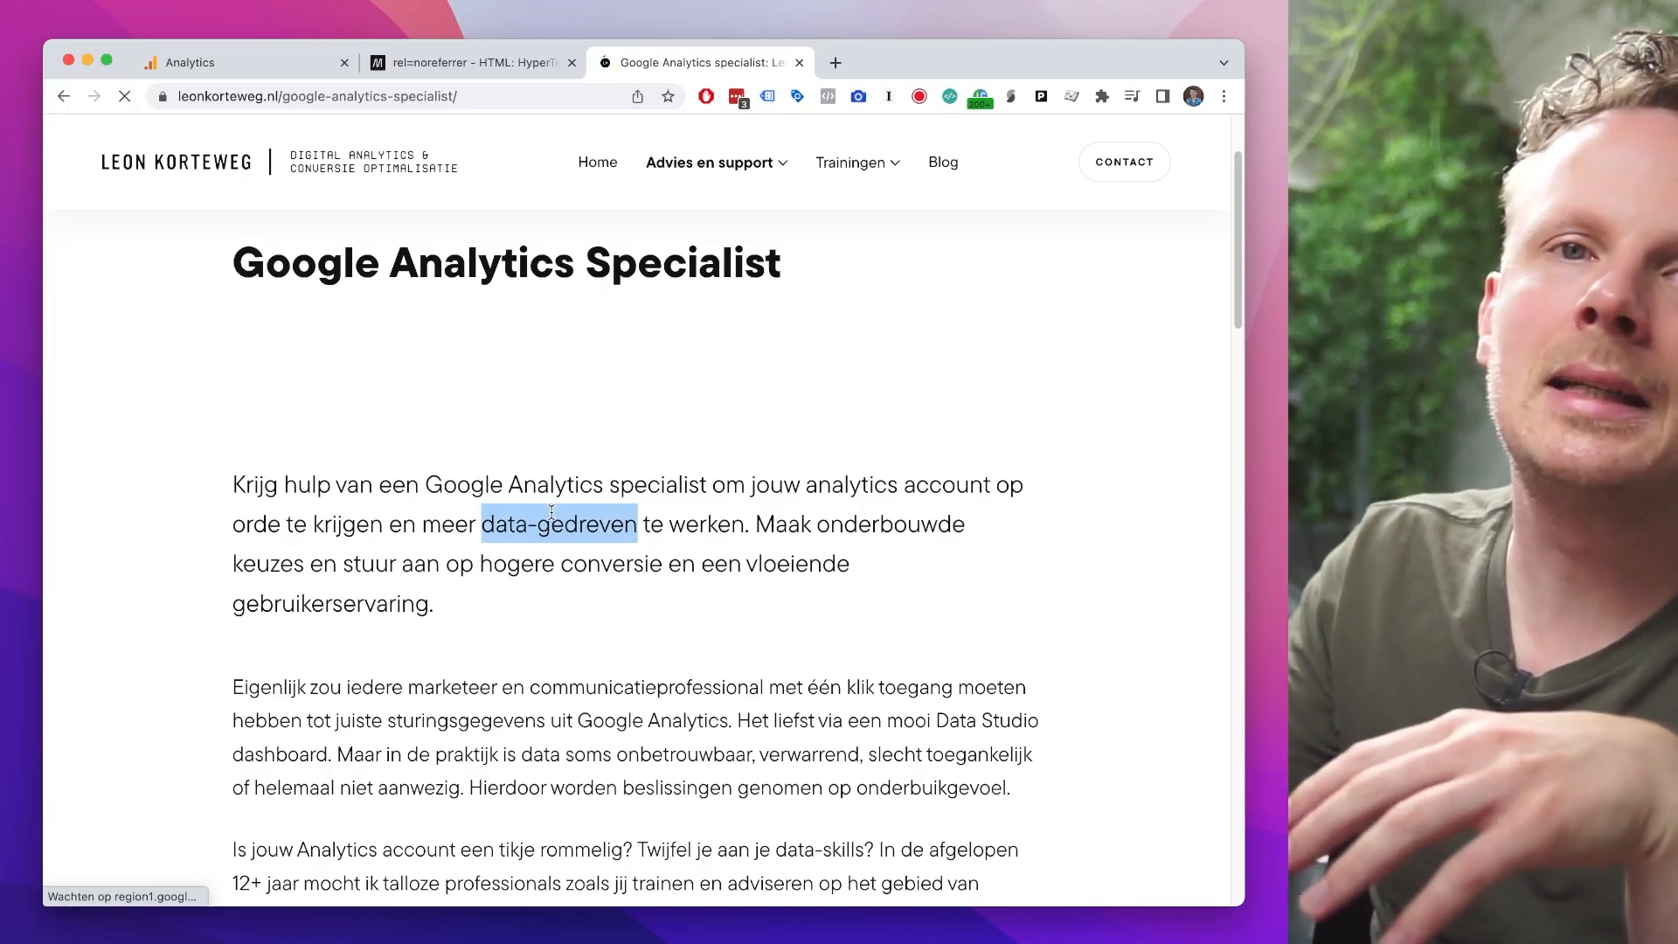
{"action": "left_click", "coordinate": [462, 106]}
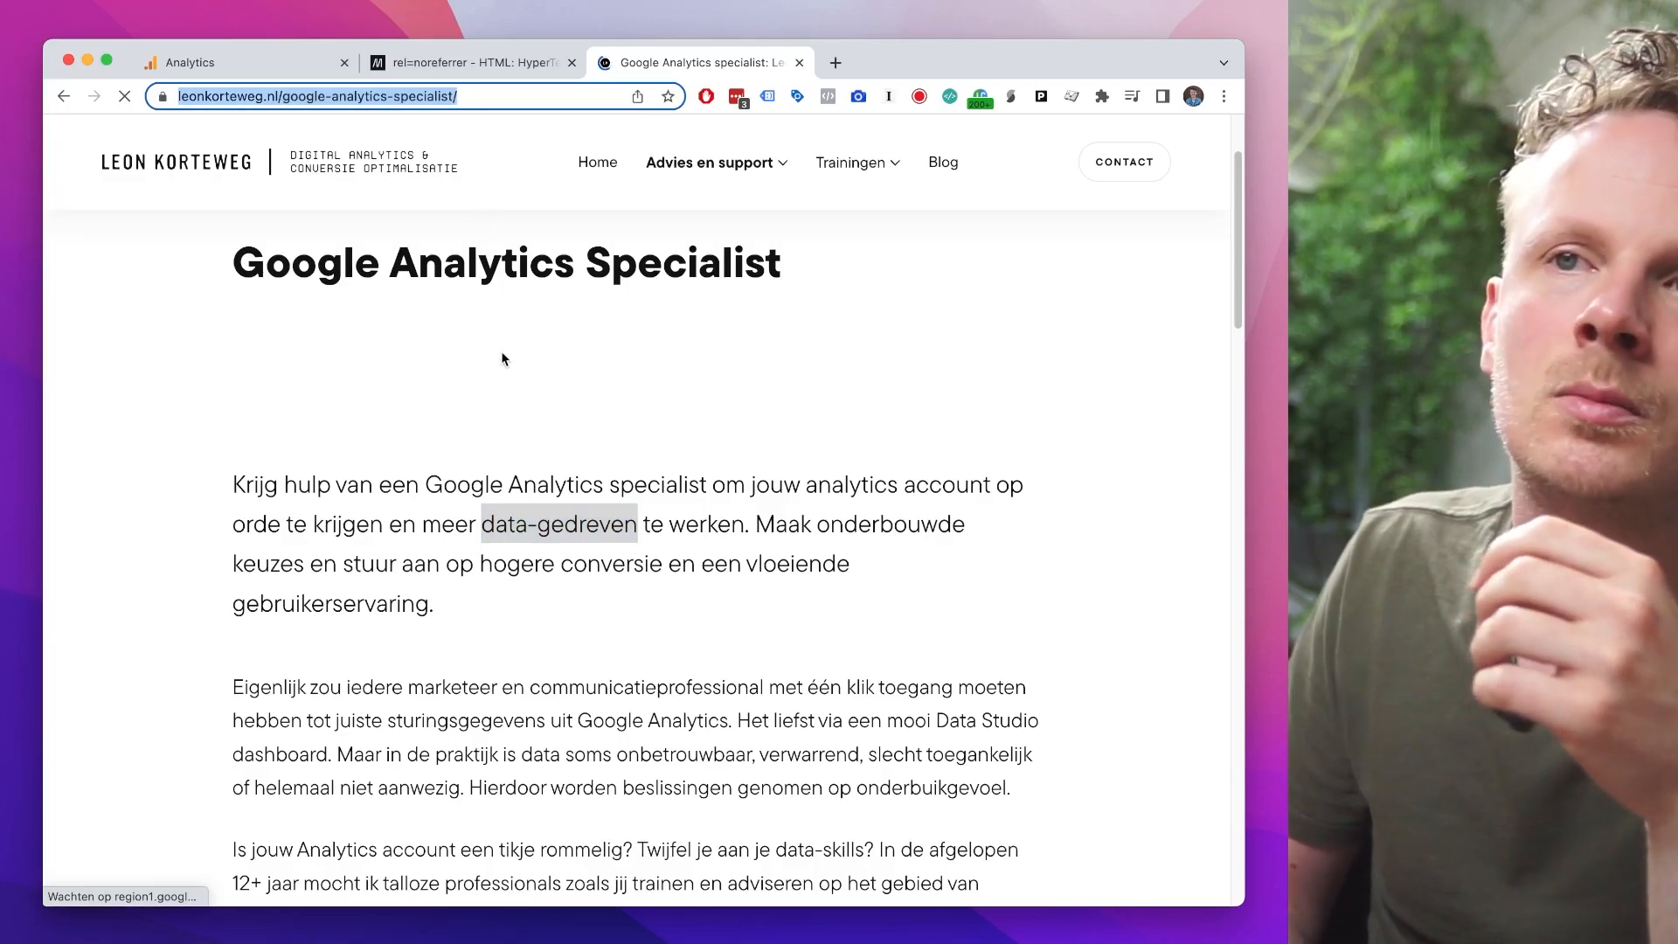
{"action": "left_click", "coordinate": [513, 440]}
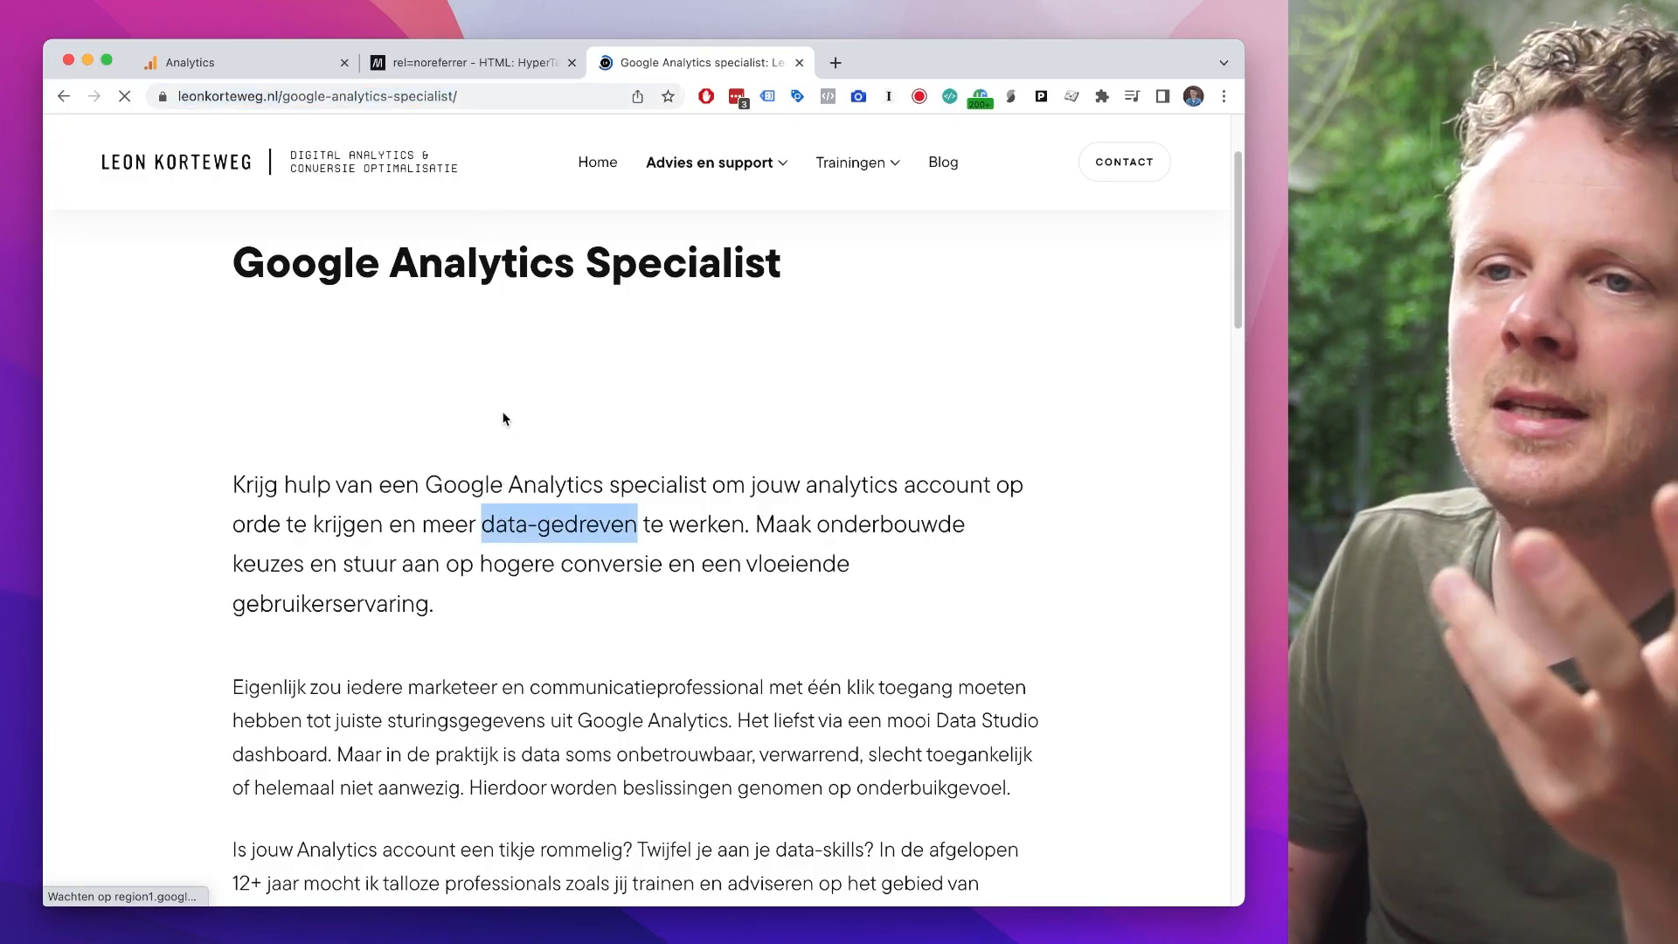
Step: Revisit the MDN article, highlight part of its rel=noreferrer heading, and compare it with the Google Analytics Specialist page
{"action": "left_click", "coordinate": [473, 63]}
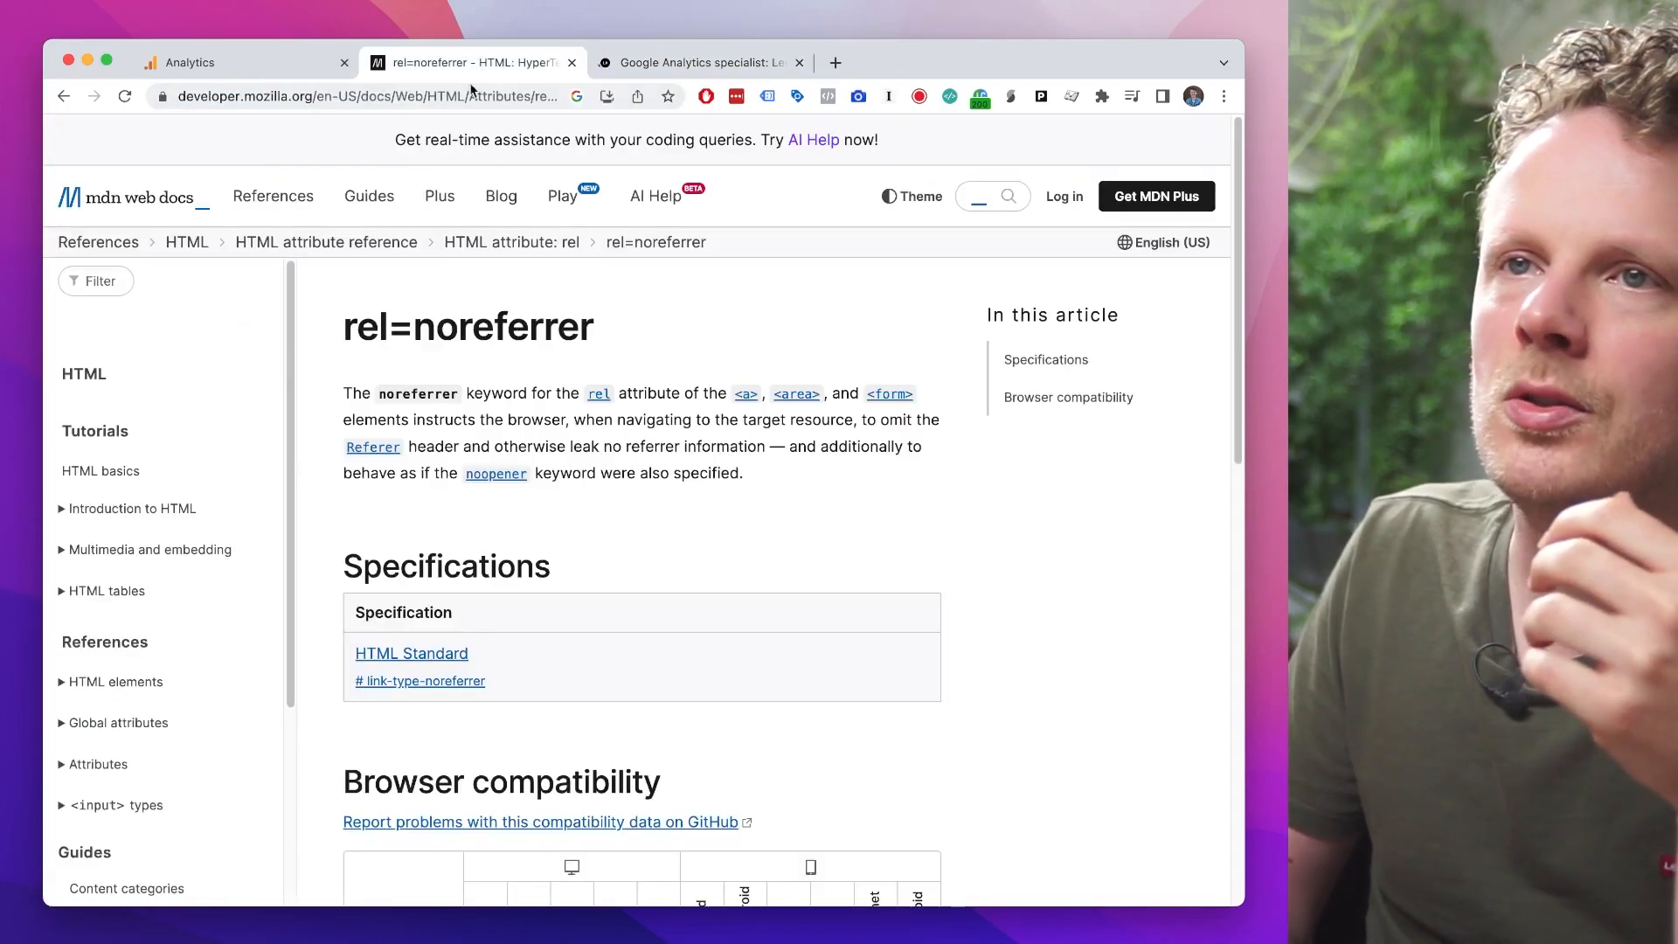
{"action": "left_click_drag", "start_coordinate": [357, 328], "coordinate": [467, 331]}
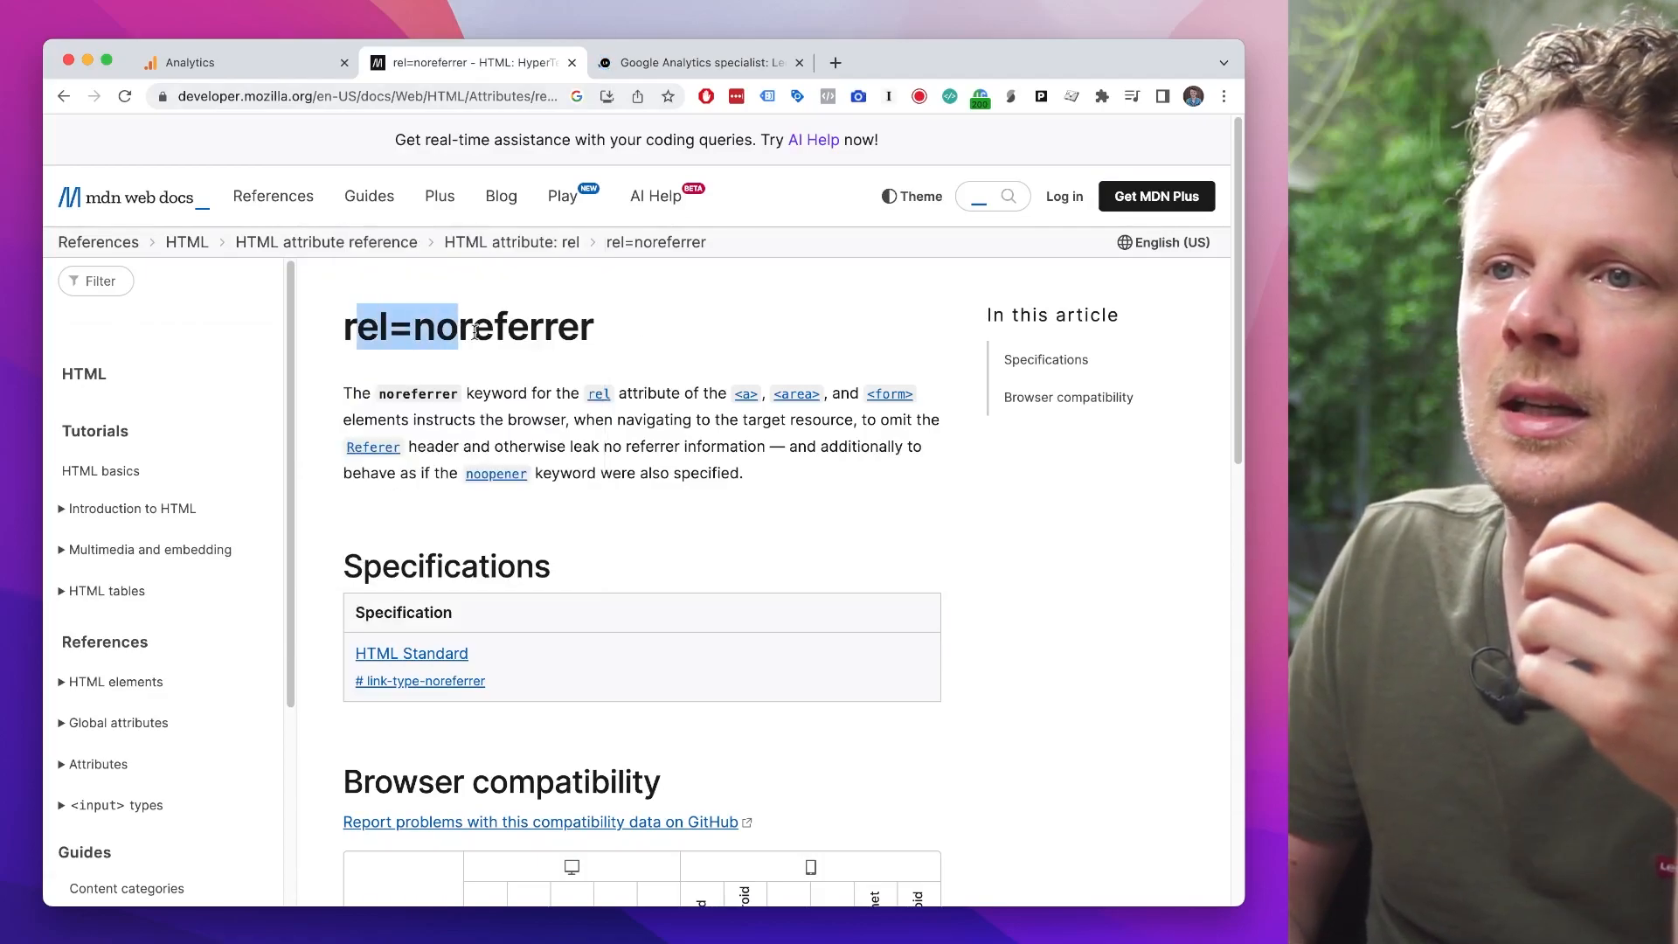
{"action": "left_click", "coordinate": [657, 70]}
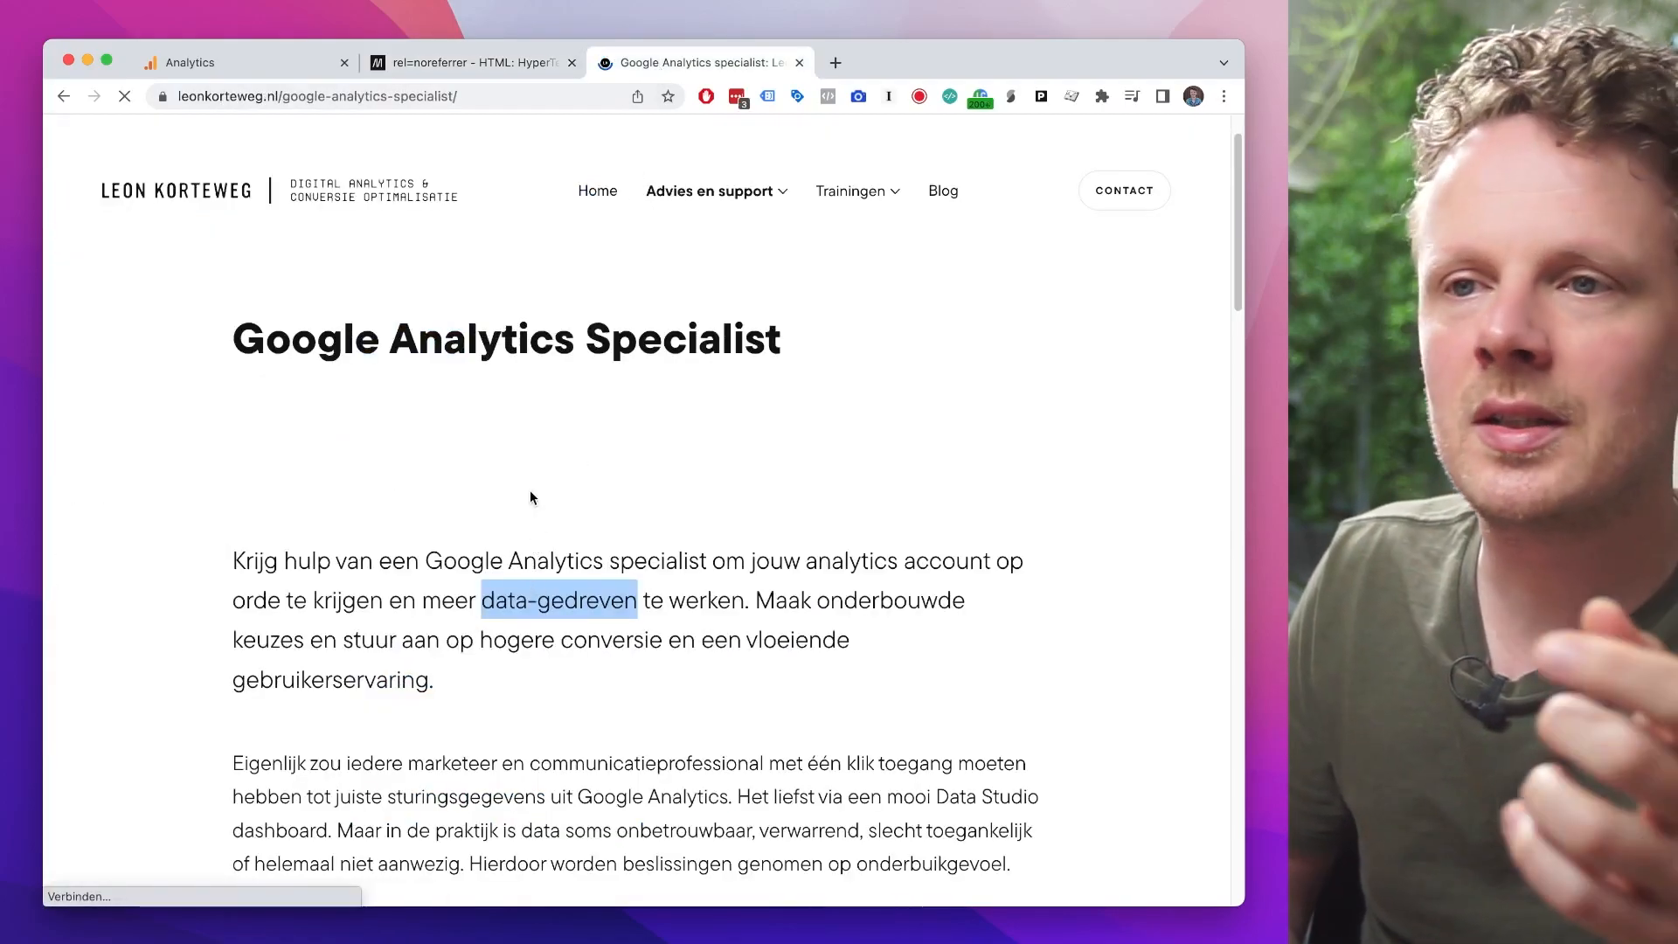
{"action": "left_click", "coordinate": [490, 63]}
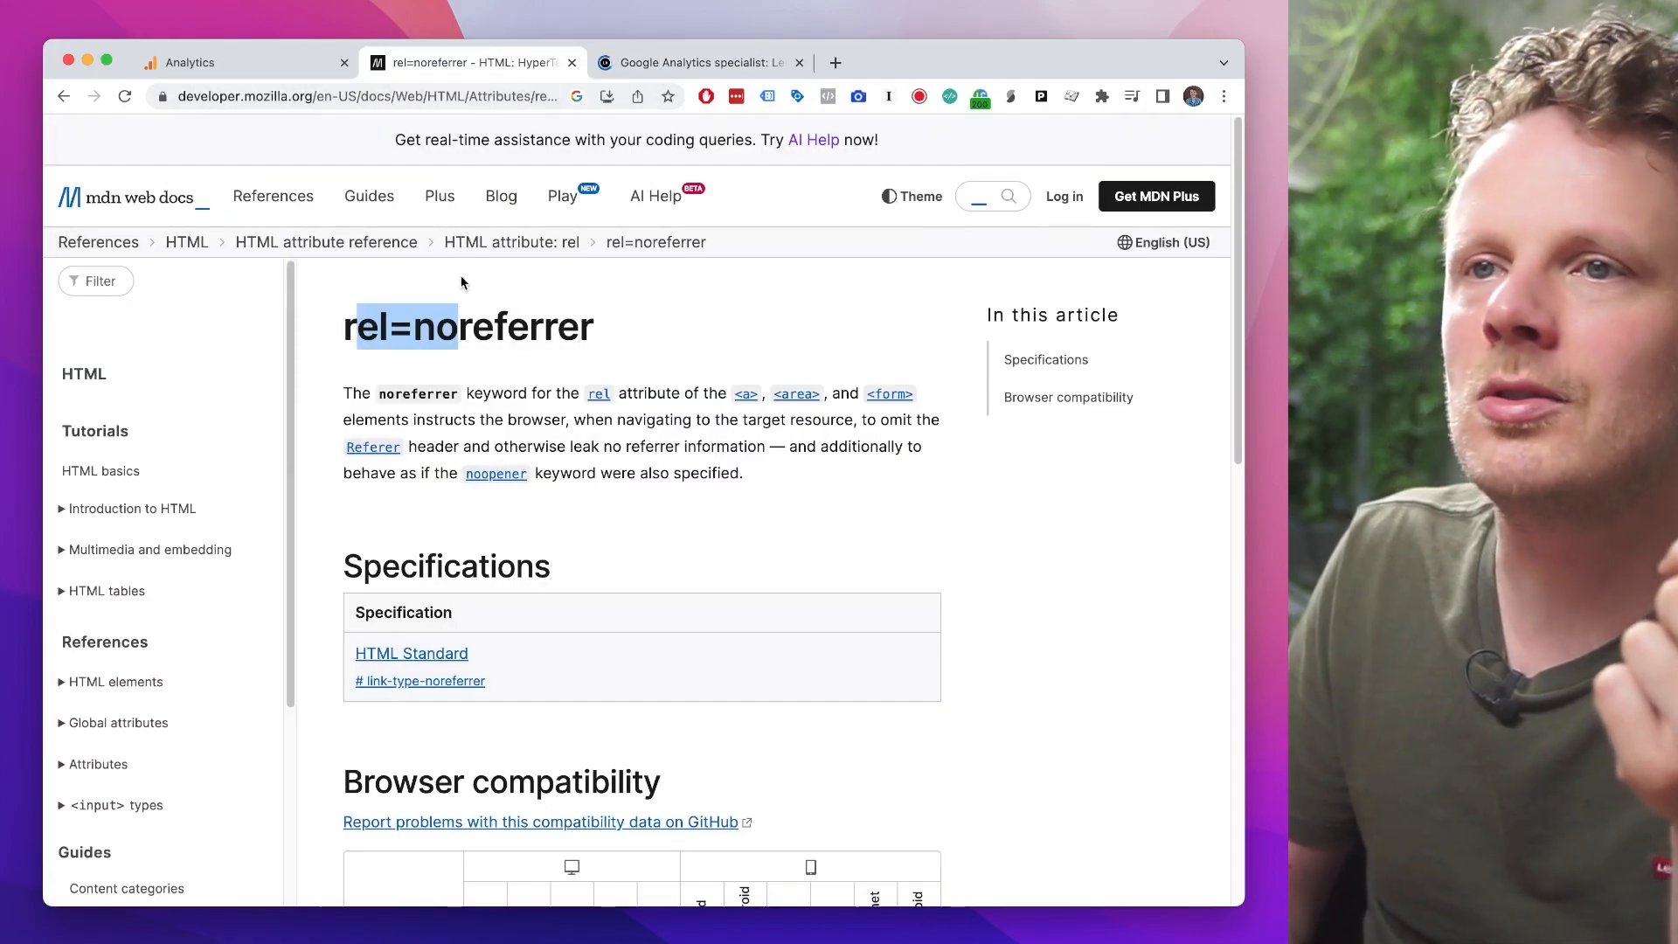
{"action": "left_click", "coordinate": [695, 61]}
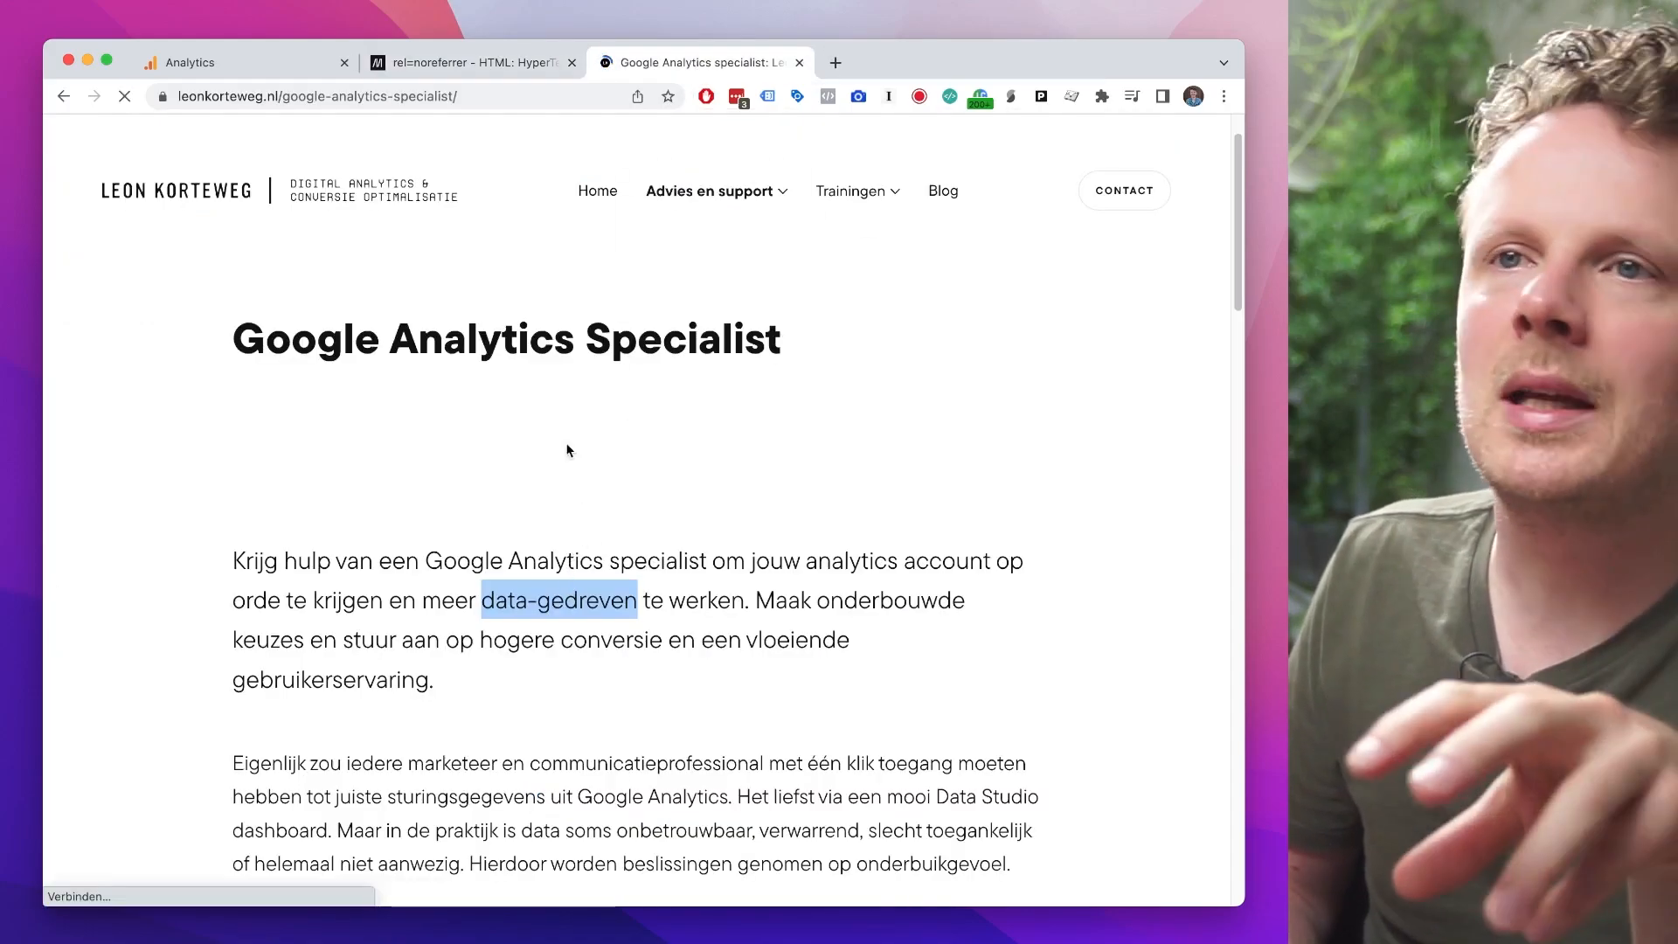
{"action": "left_click", "coordinate": [355, 98]}
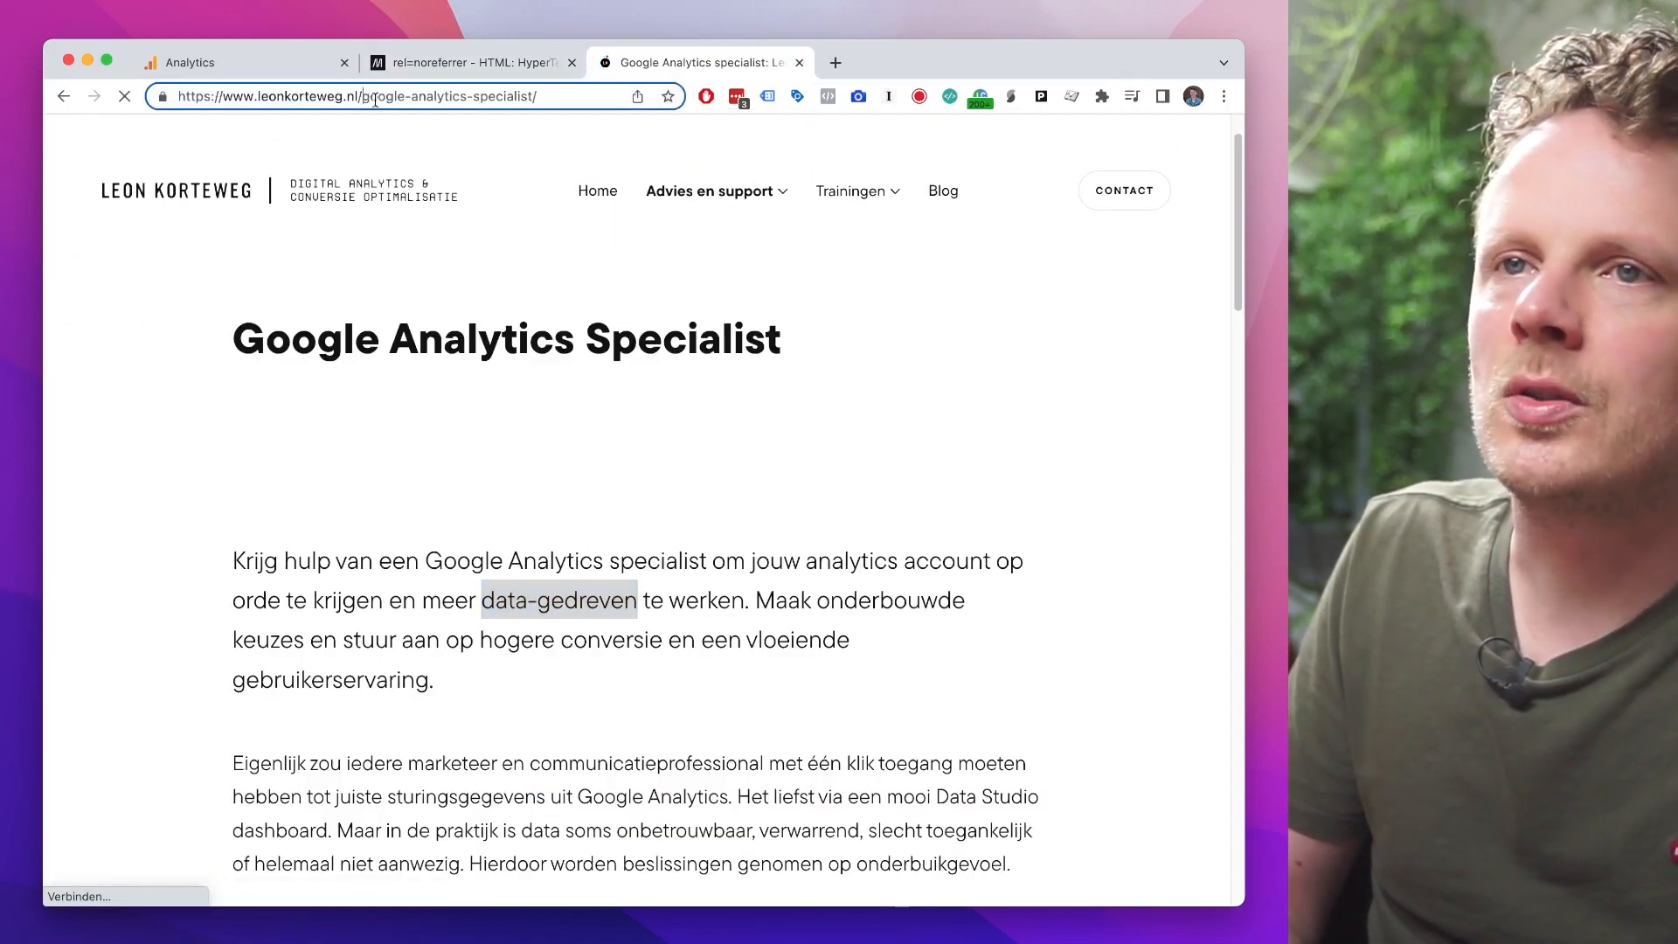
{"action": "left_click_drag", "start_coordinate": [365, 96], "coordinate": [602, 75]}
{"action": "key", "text": "BackSpace"}
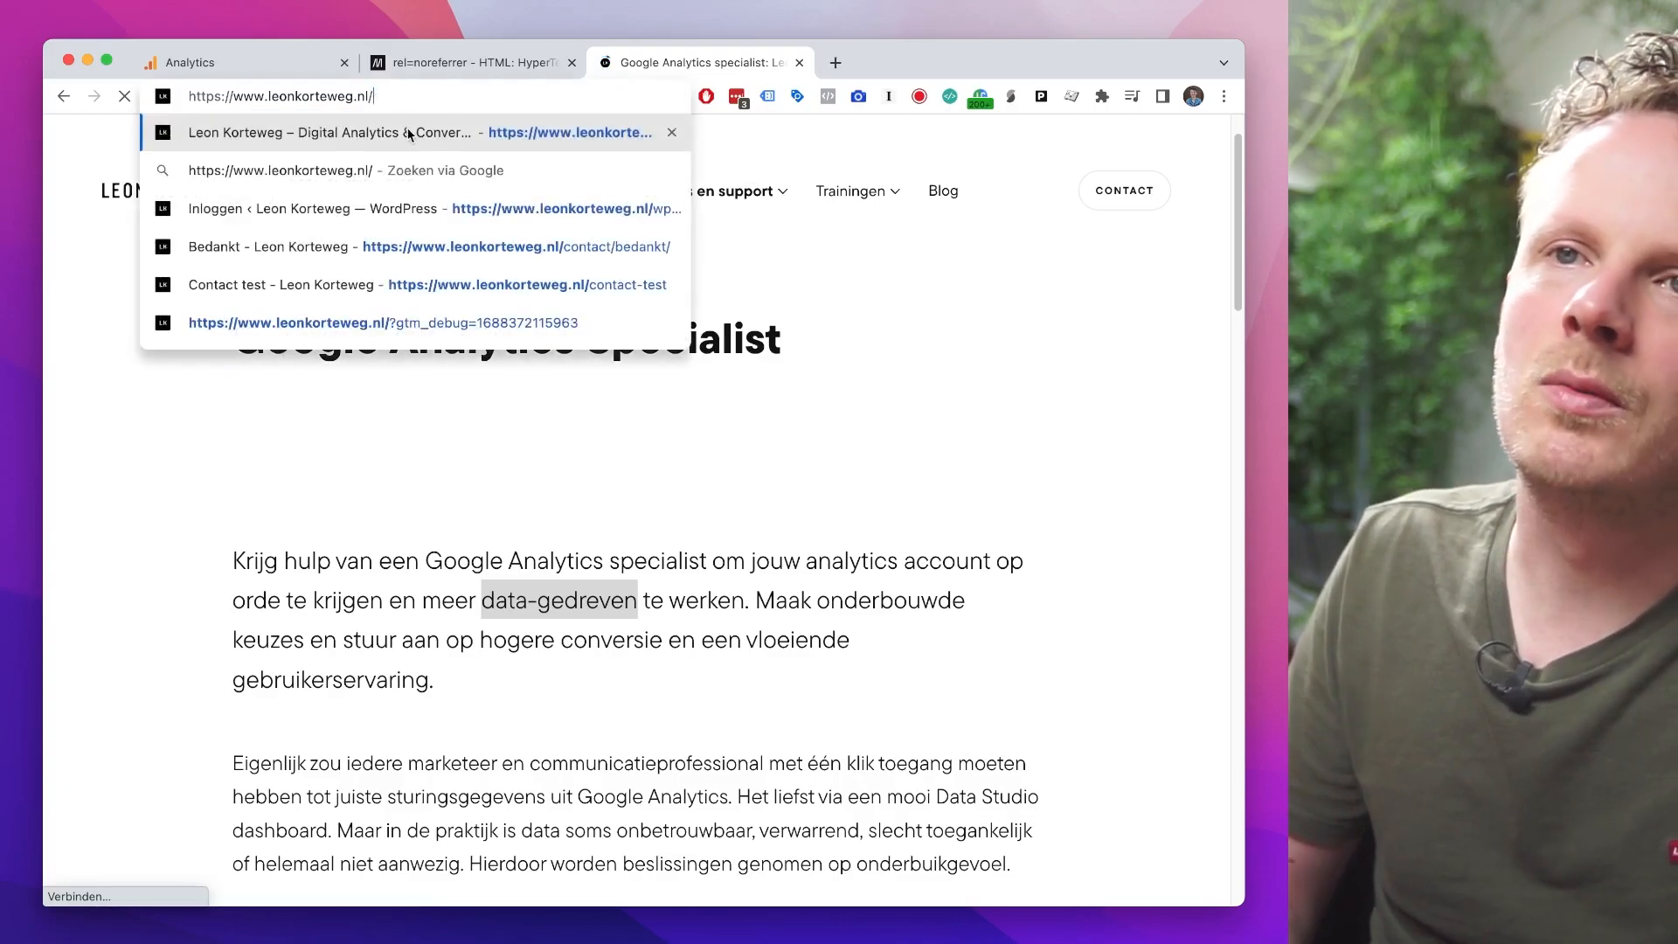
{"action": "key", "text": "Return"}
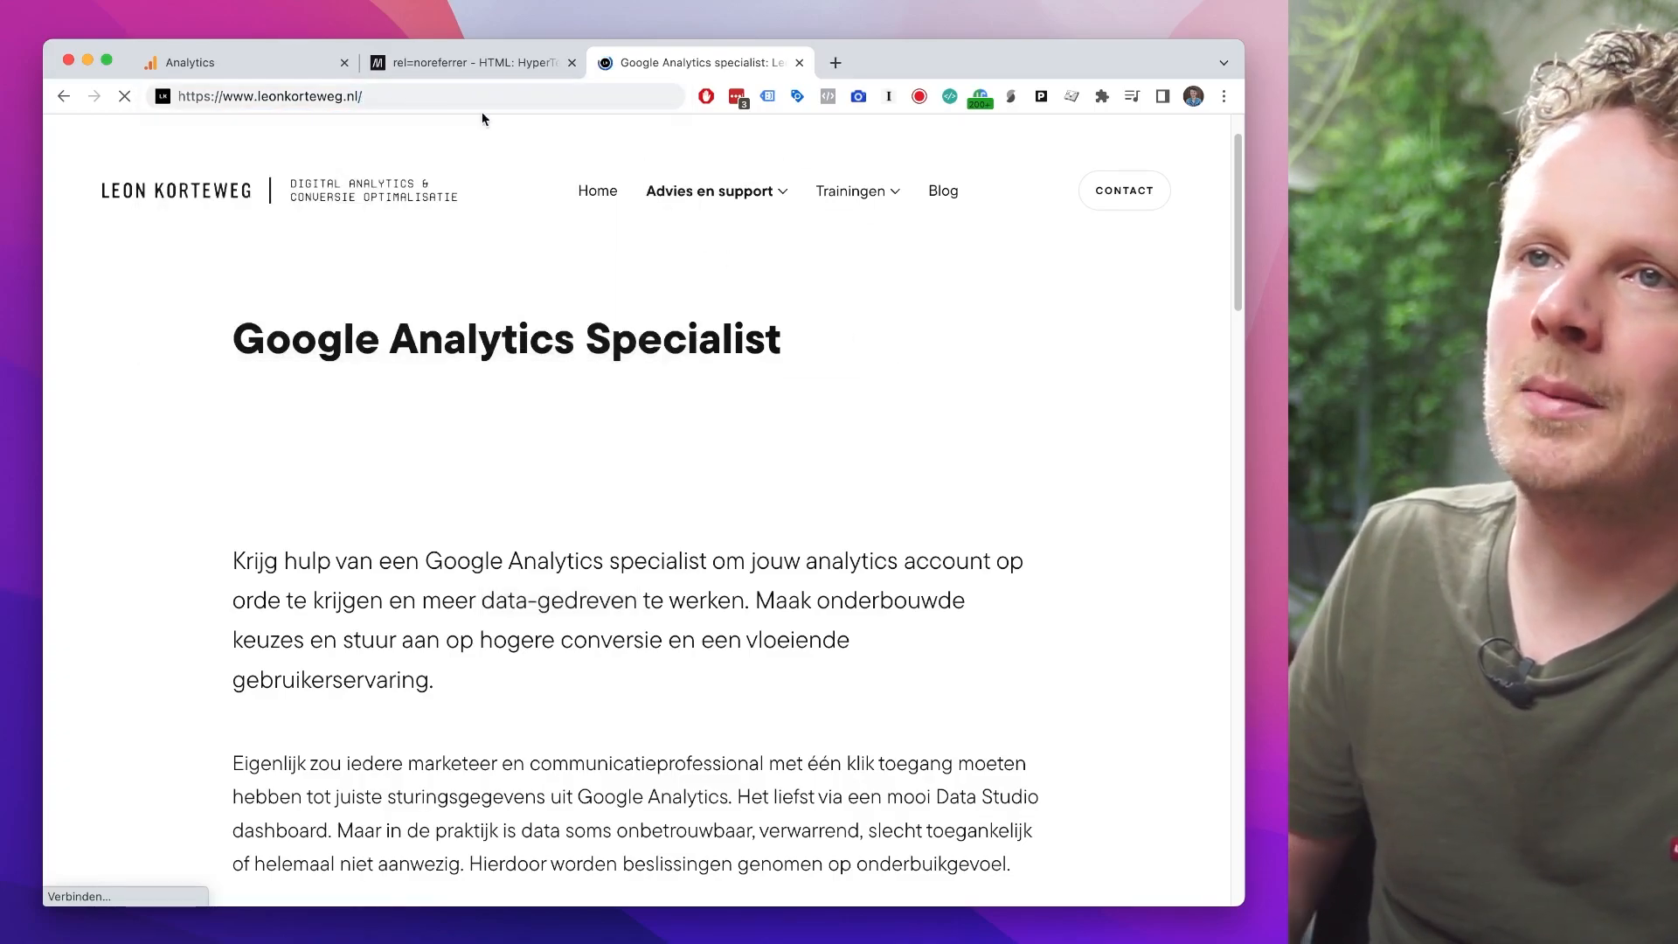
{"action": "left_click", "coordinate": [190, 62]}
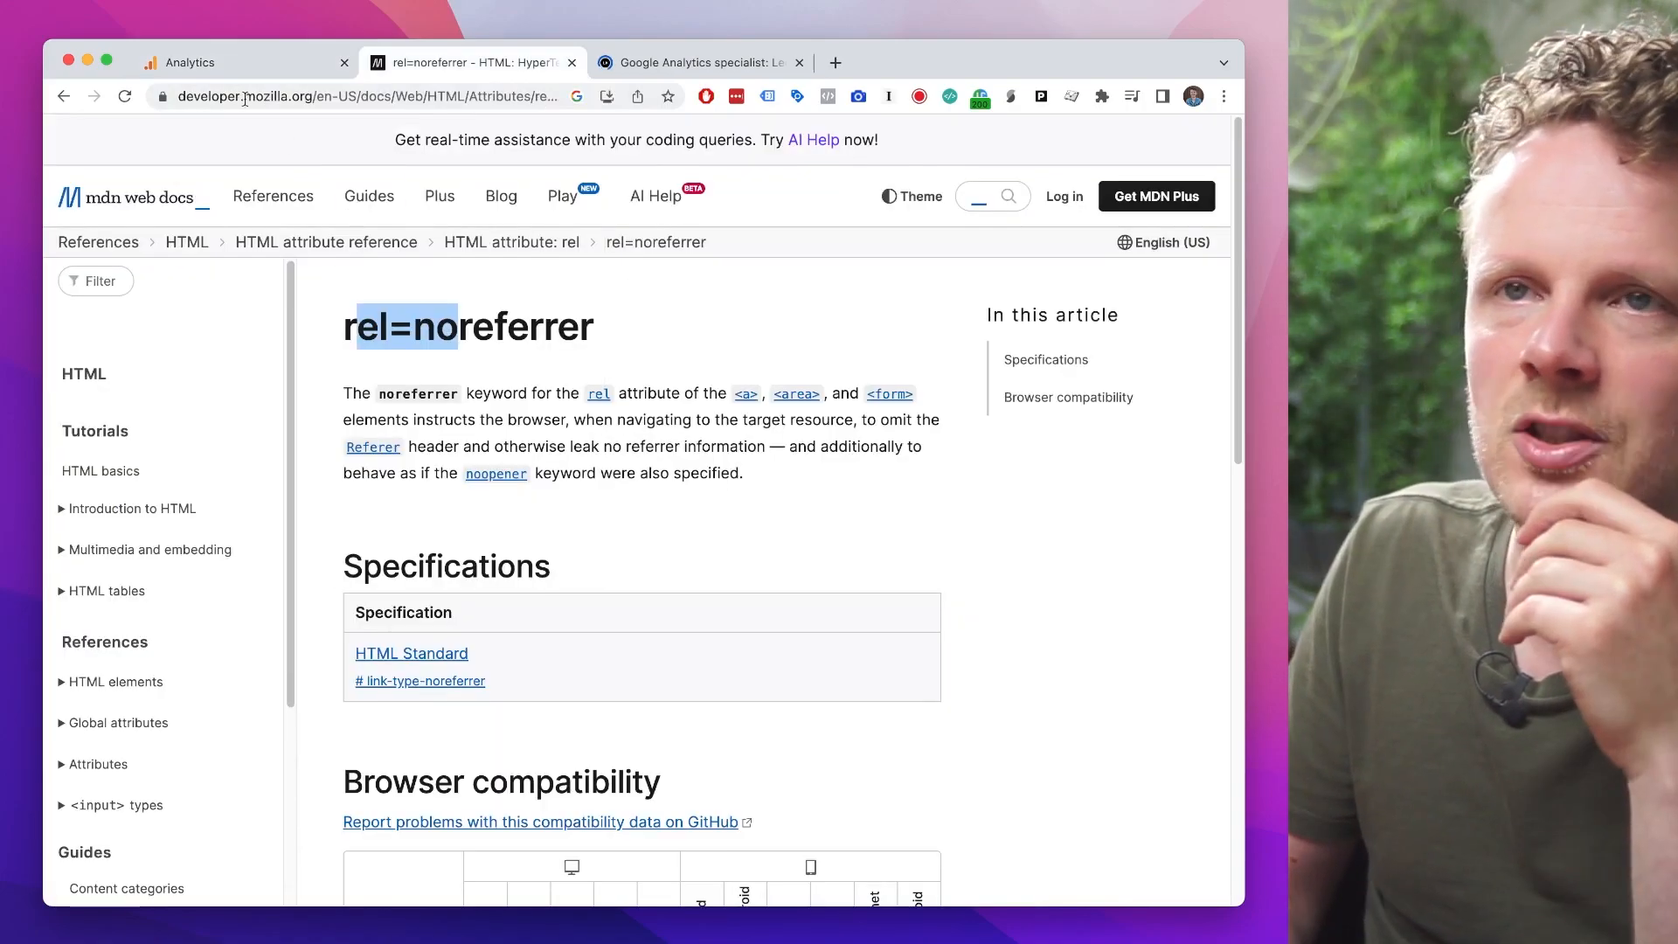
{"action": "left_click", "coordinate": [242, 68]}
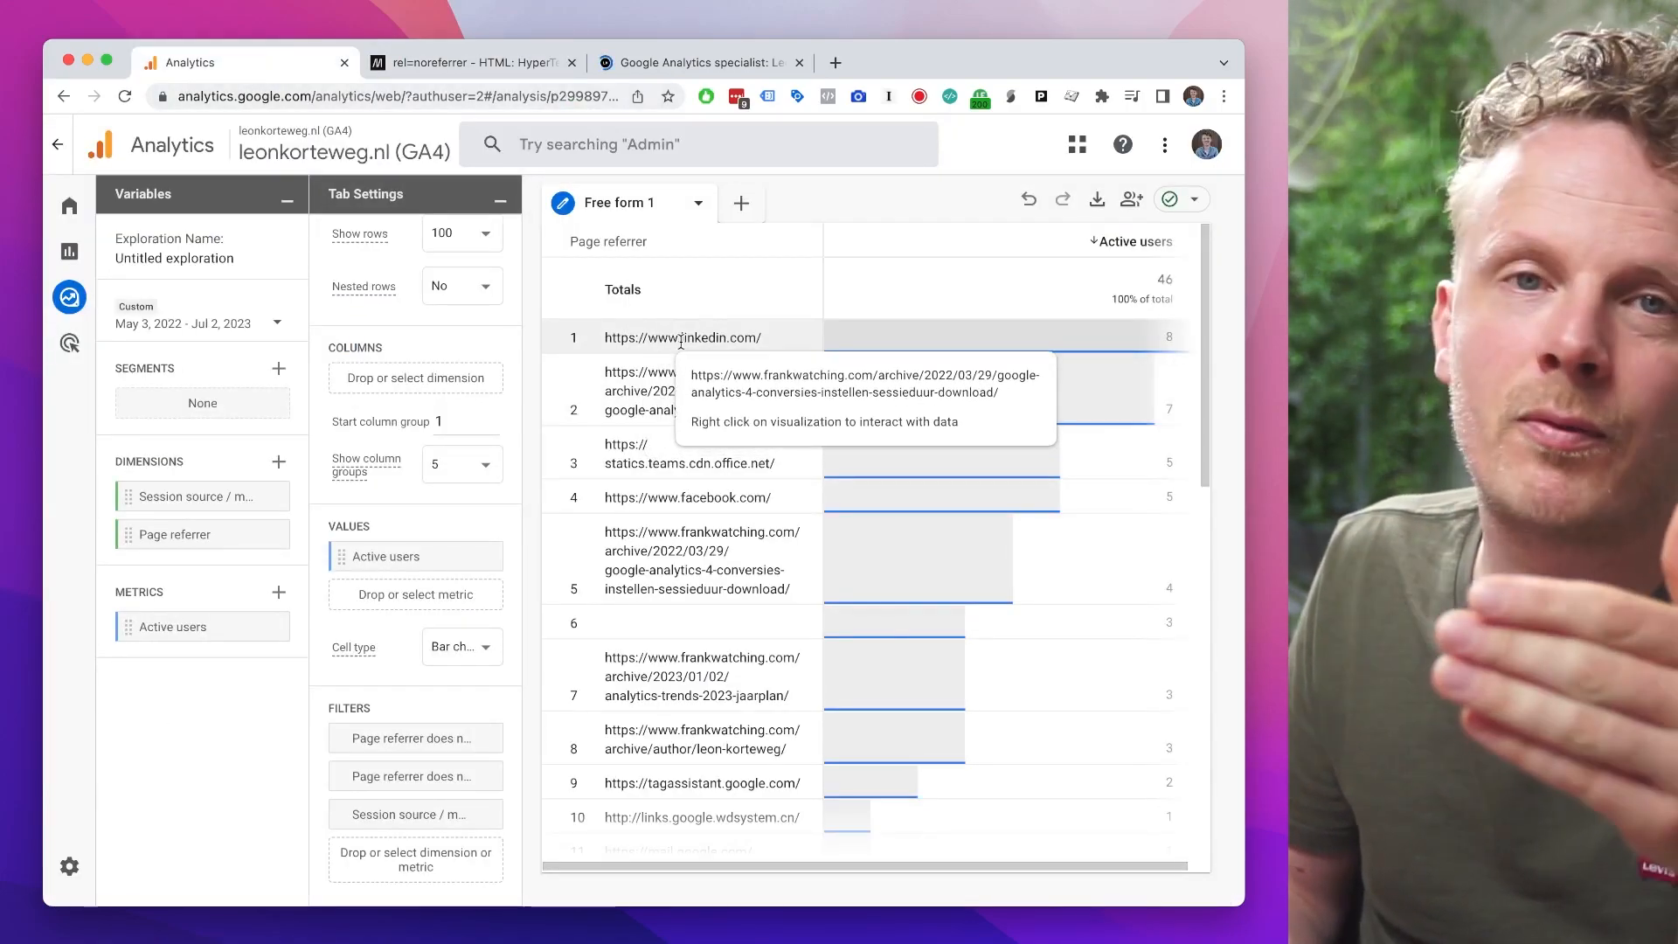
{"action": "triple_click", "coordinate": [673, 338]}
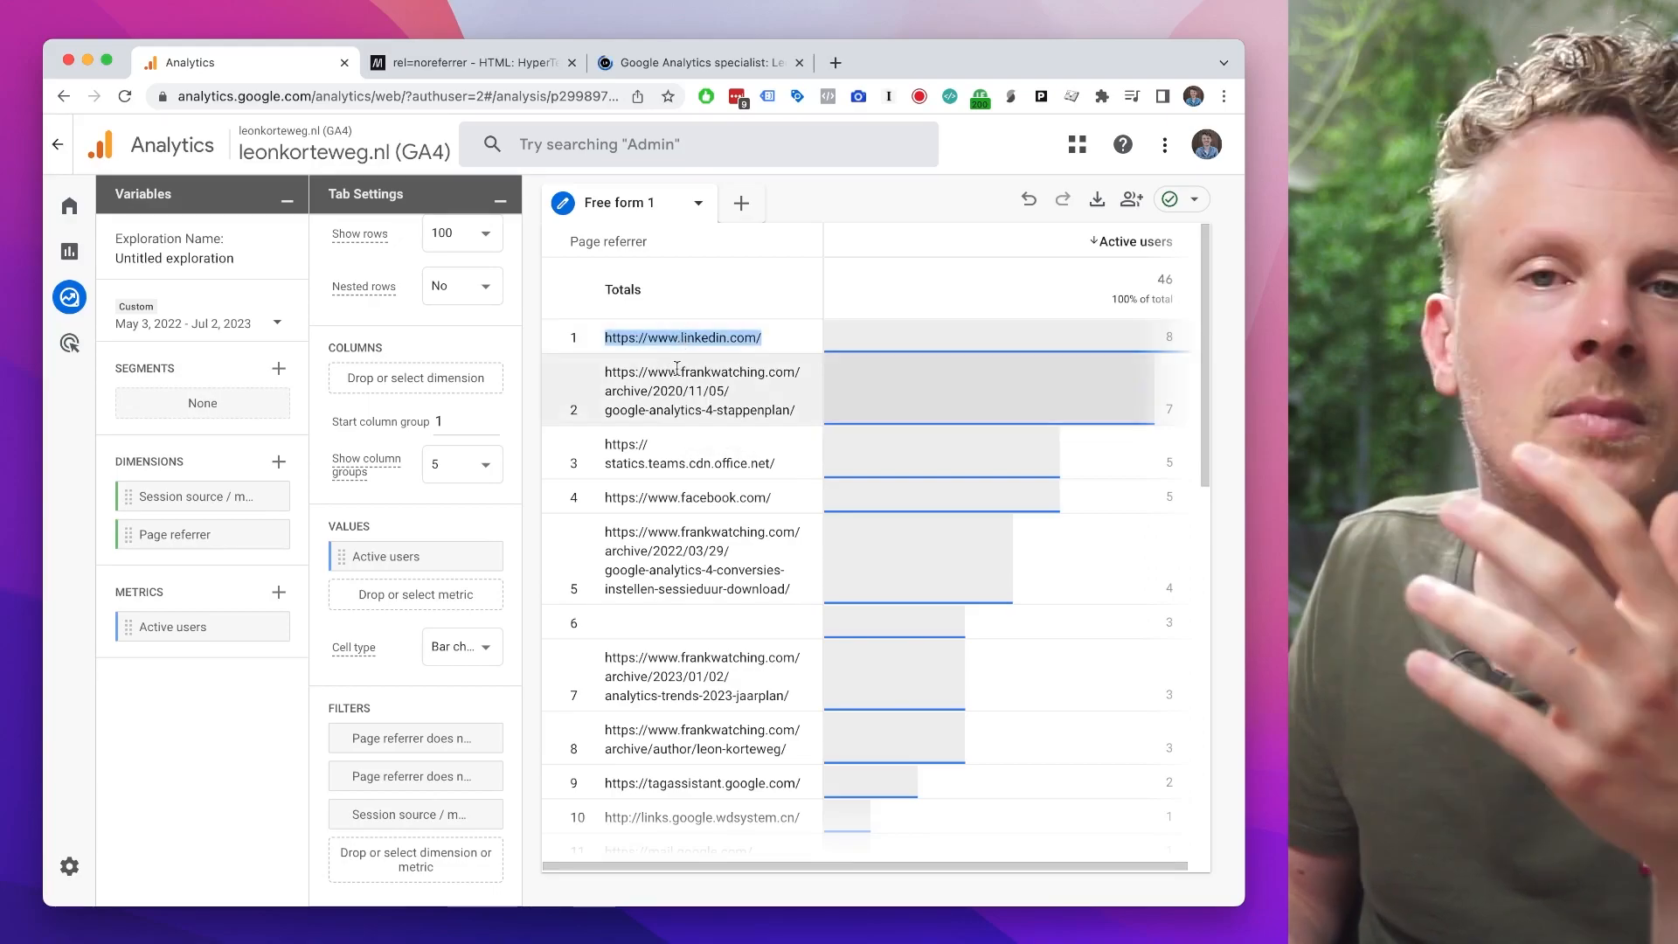